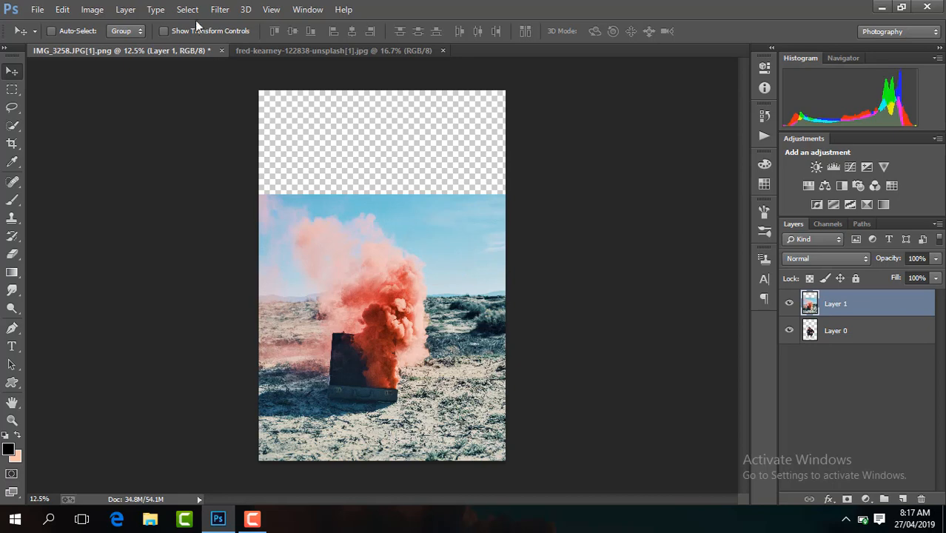
- Show the transform controls and scale the smoke background in Layer 1 to about 139.5% so it fills the canvas
click(198, 31)
drag(587, 194, 672, 139)
drag(190, 138, 148, 96)
drag(673, 108, 700, 88)
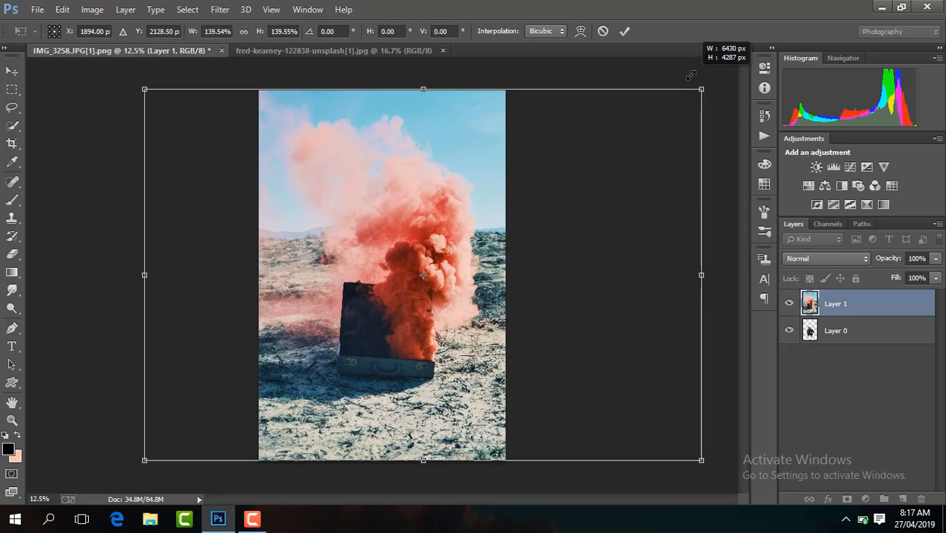
click(622, 31)
- Place Layer 0 with the seated man above Layer 1 and shift the smoke background upward
click(844, 330)
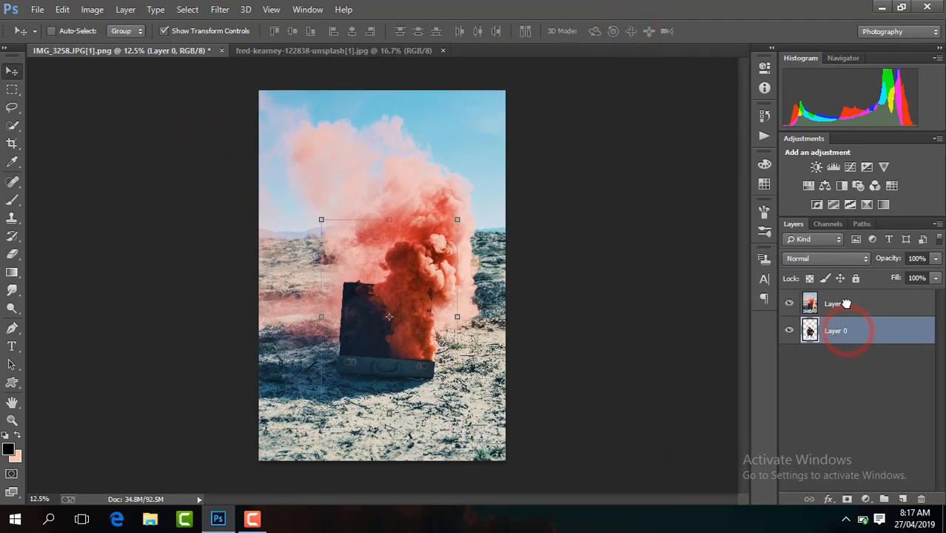
drag(851, 336, 849, 304)
click(841, 327)
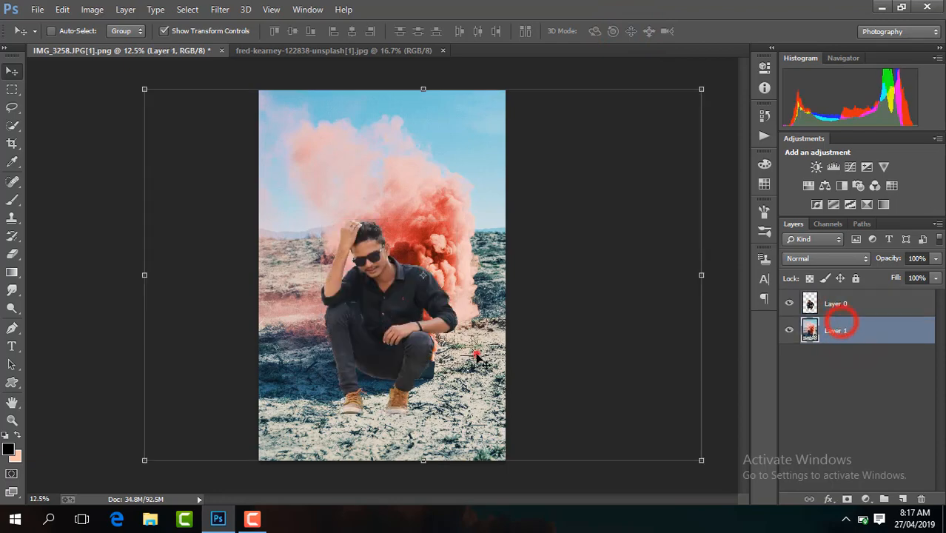
click(476, 351)
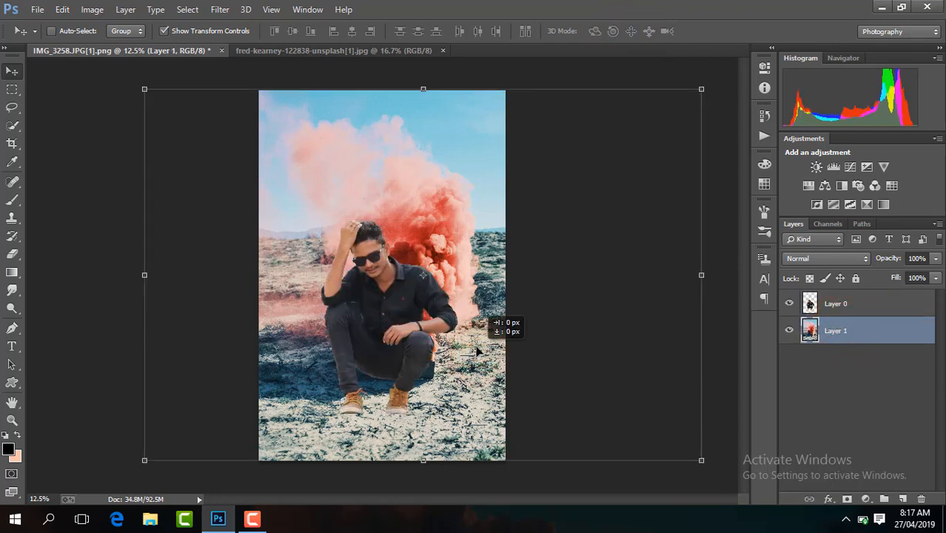
drag(476, 350, 475, 320)
- Crop part of the empty strip off the canvas bottom and shift the background down to the new bottom edge
click(12, 143)
click(386, 458)
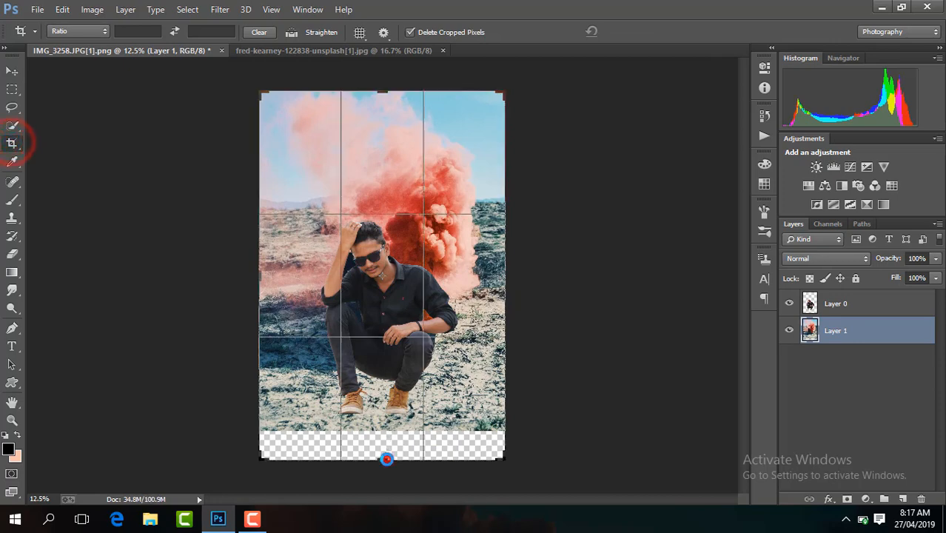
drag(386, 459, 386, 448)
key(Return)
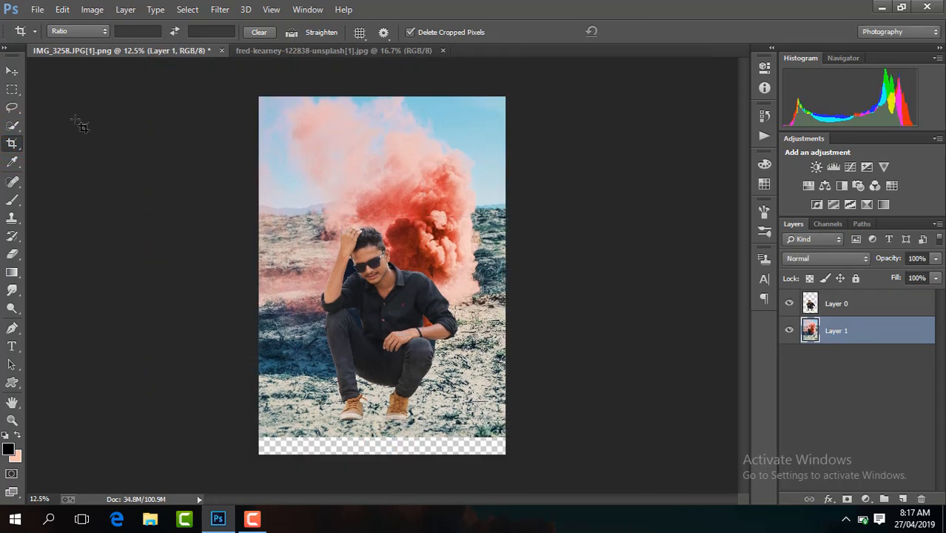
click(12, 73)
drag(411, 267, 411, 285)
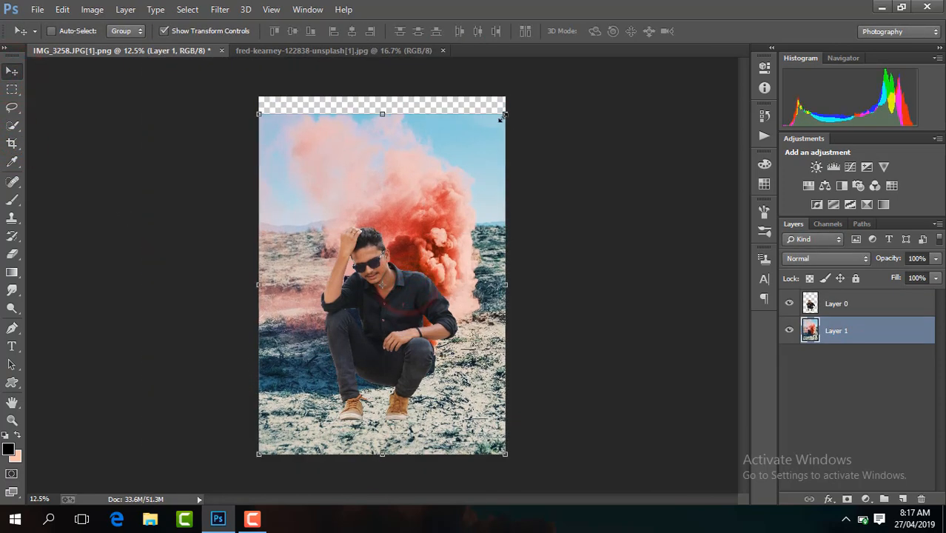
click(505, 113)
drag(505, 113, 515, 97)
click(603, 30)
click(505, 113)
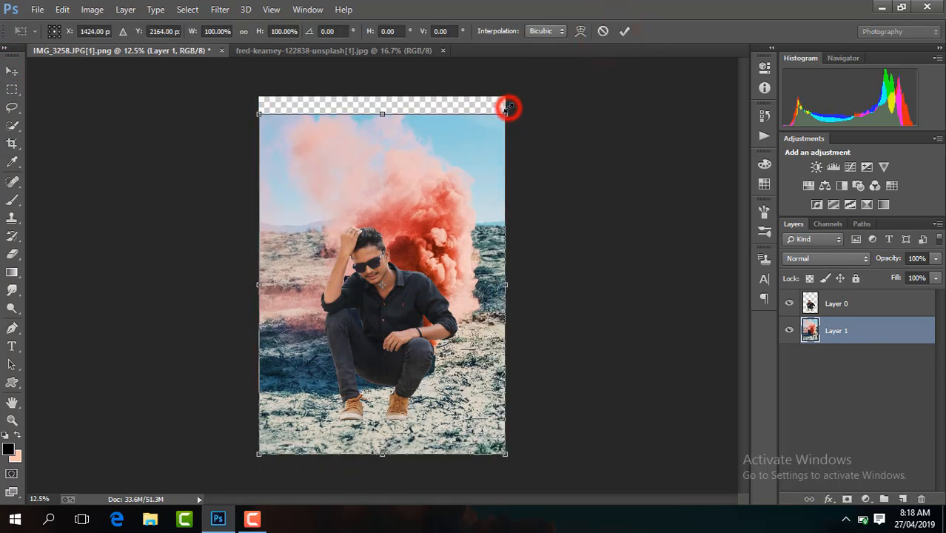
- Try cropping the empty strip off the top of the canvas and undo the crop
click(12, 145)
drag(382, 96, 382, 105)
key(Return)
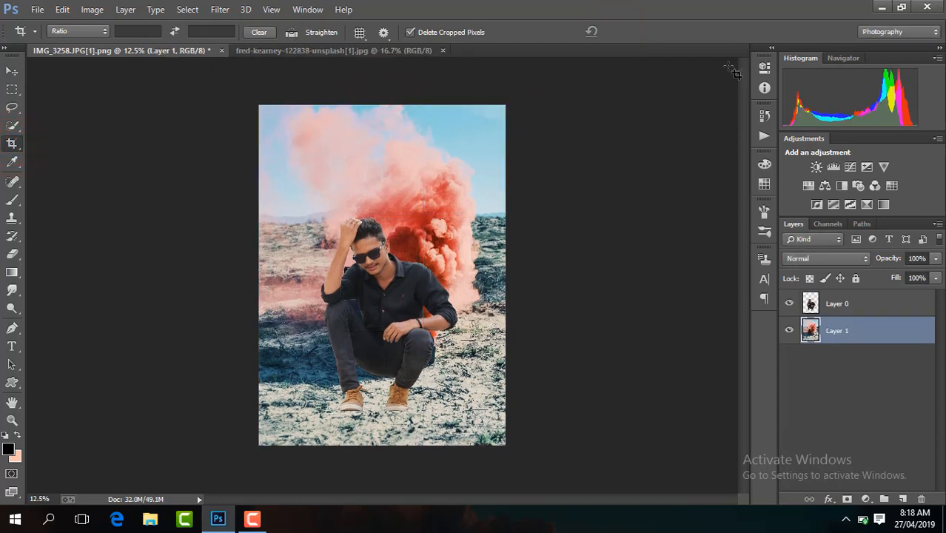
key(ctrl+z)
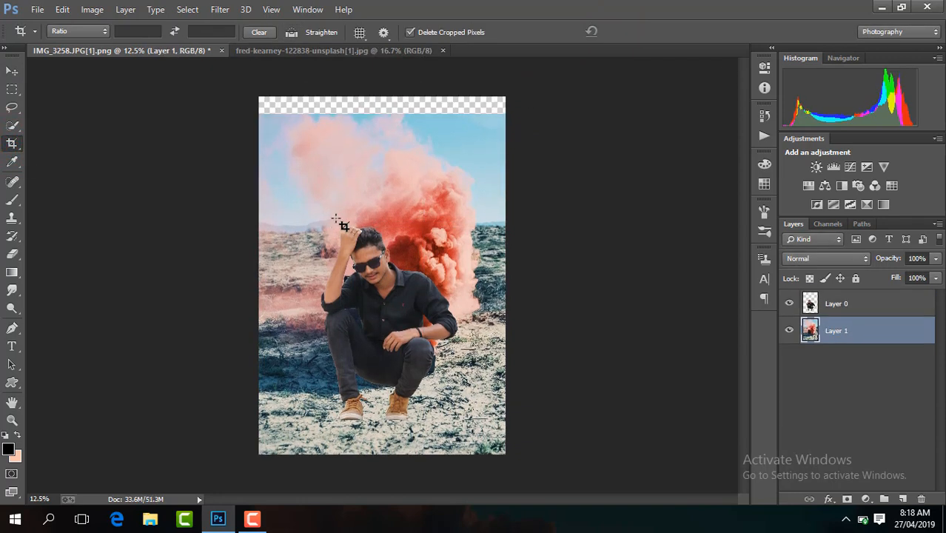
click(8, 71)
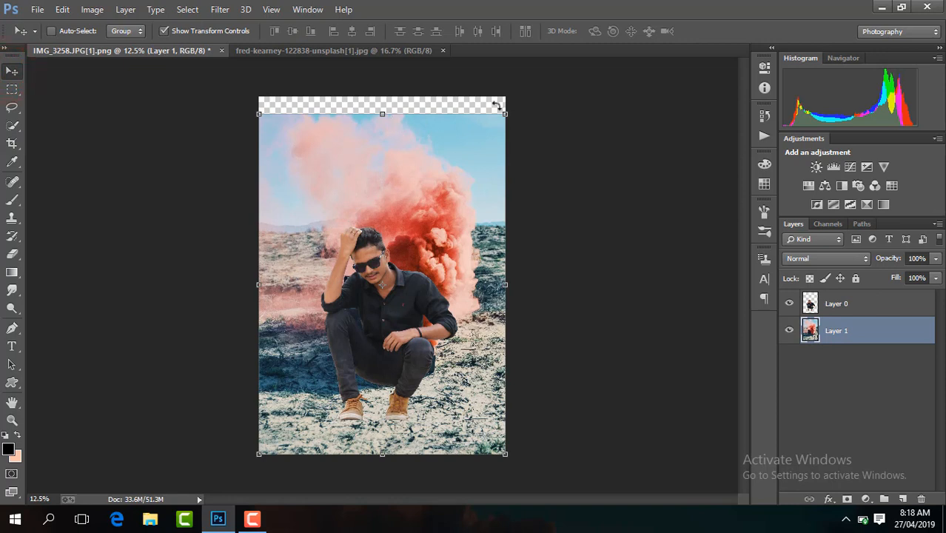
- Crop the empty strip off the top of the canvas so the background fills it
click(12, 143)
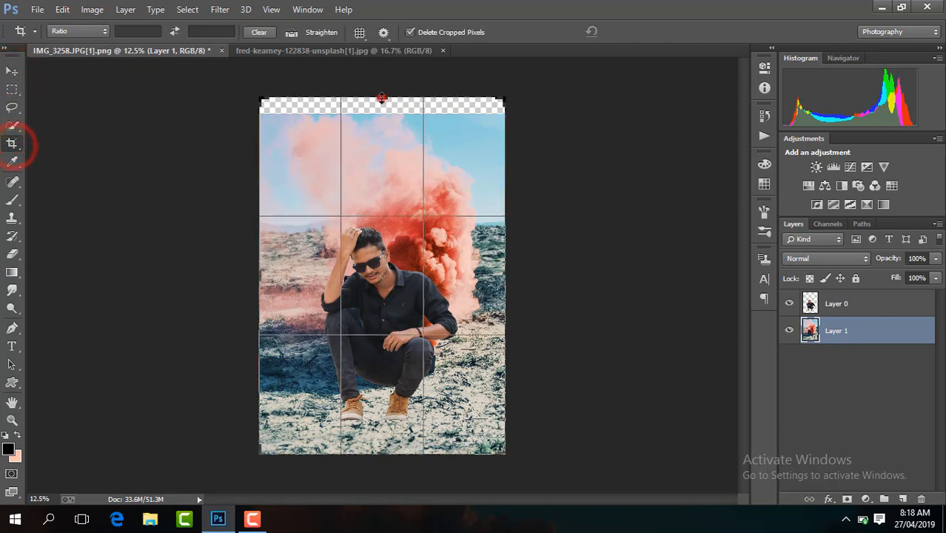
drag(380, 96, 382, 105)
key(Return)
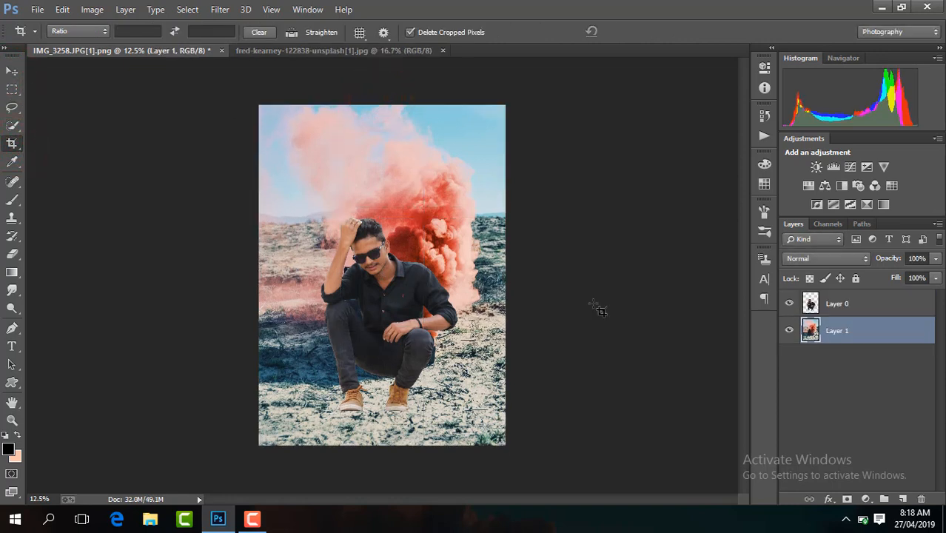
- Move the seated man in Layer 0 straight up by about 192 px
click(890, 306)
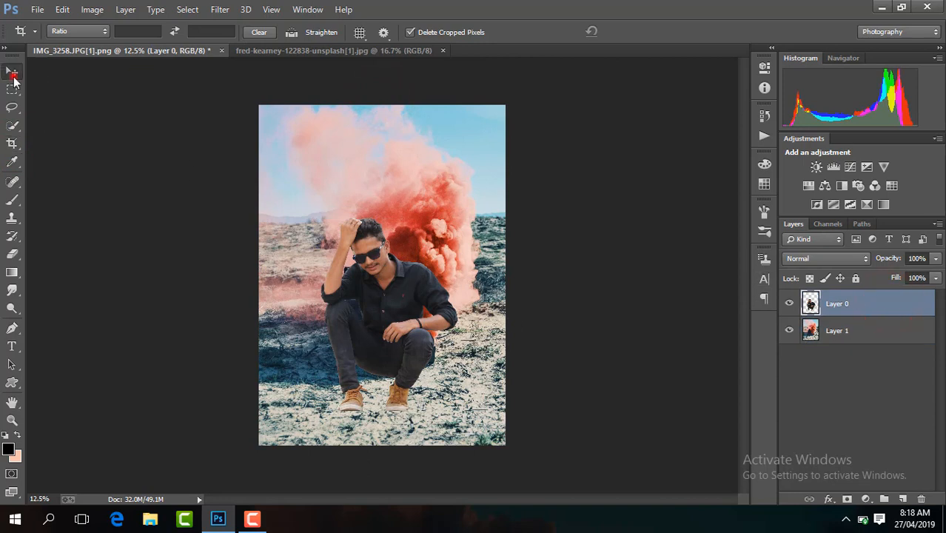
click(11, 70)
drag(413, 290, 410, 269)
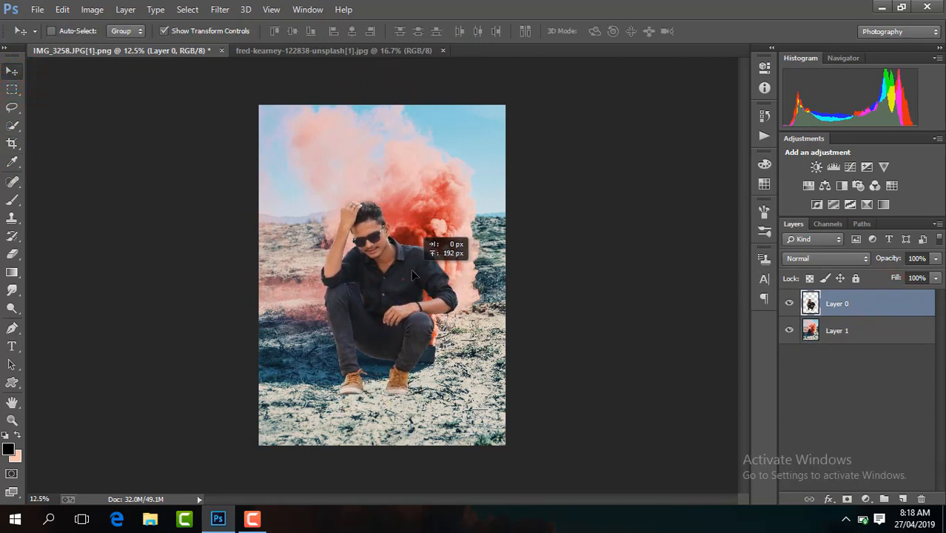
- Crop a narrow strip off the left side of the canvas, leaving it about 2704 px wide
click(831, 332)
click(12, 126)
click(12, 143)
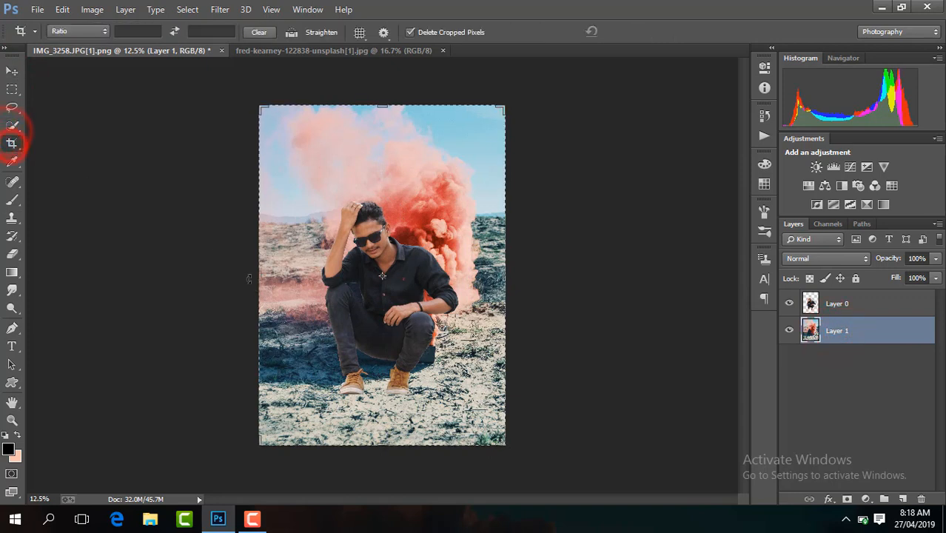
drag(258, 278, 263, 287)
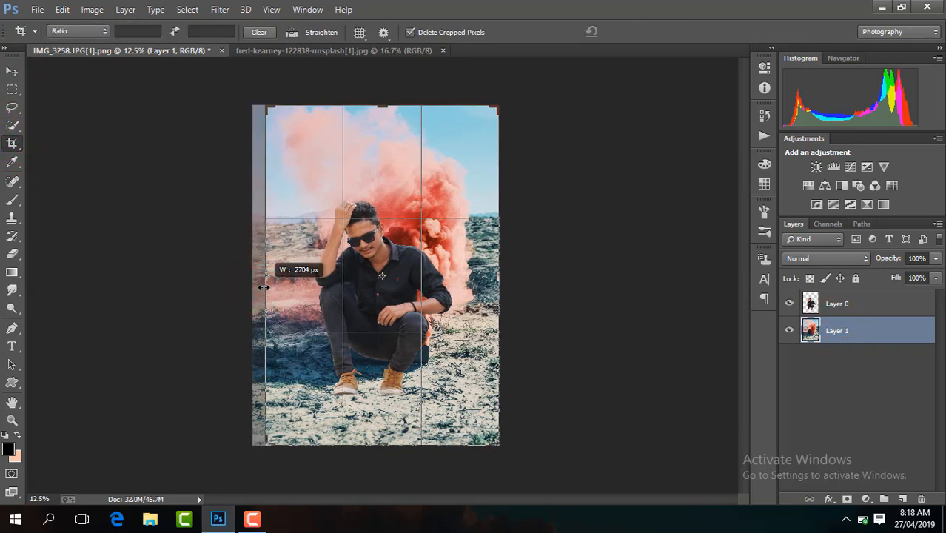
key(Return)
- Move the seated man in Layer 0 slightly down and to the right over the smoke background
click(855, 303)
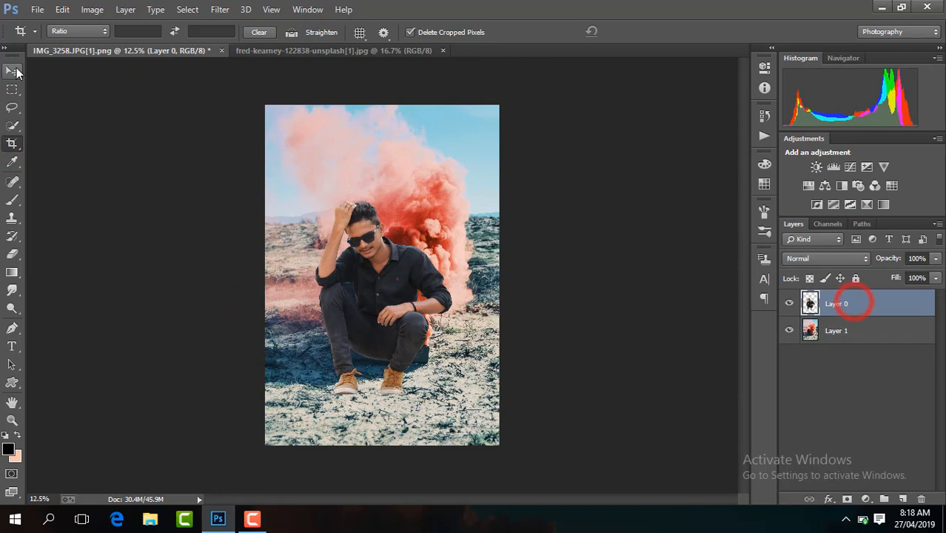
click(12, 70)
drag(408, 256, 419, 264)
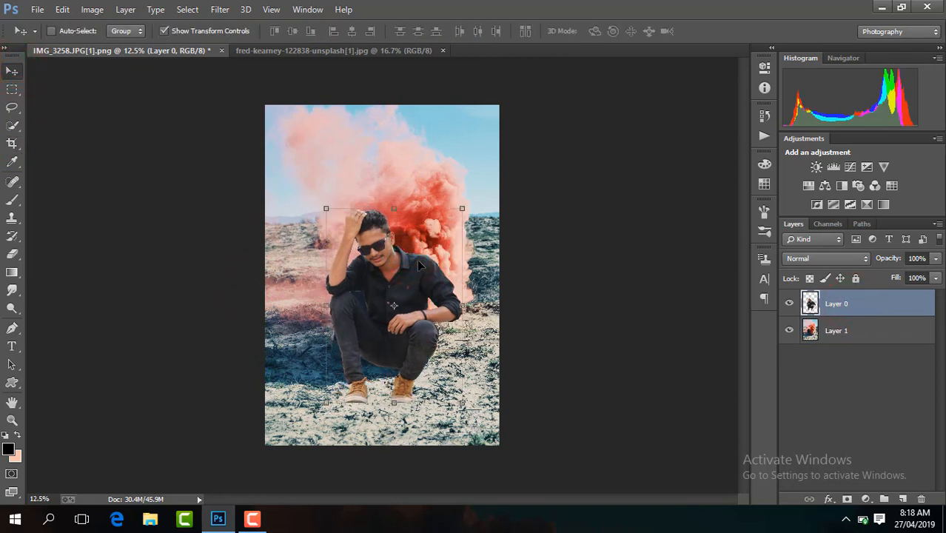
- Add a new empty layer and place it between the man's layer and the background layer
click(905, 500)
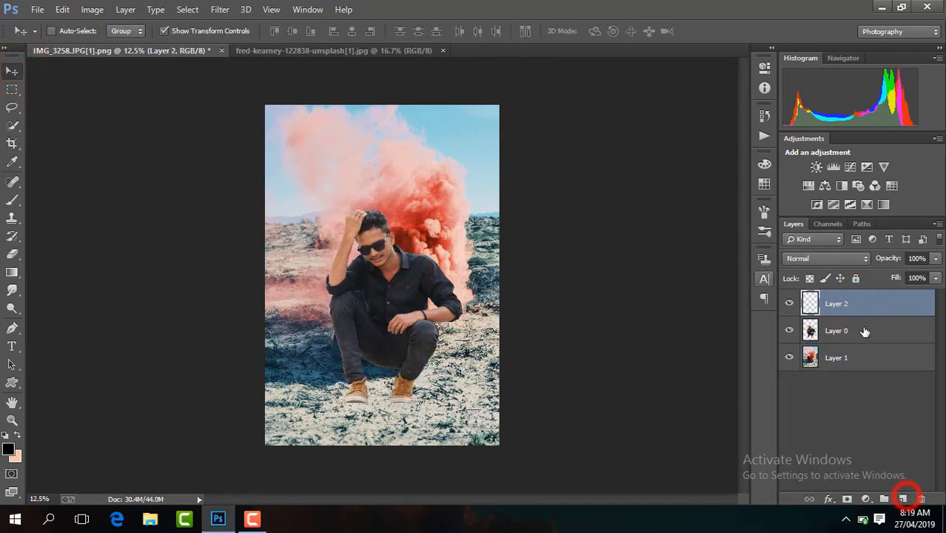
drag(858, 300, 858, 333)
- Paint one large soft-edged black brush dab on Layer 2, on the ground between the two shoes
key(ctrl+plus)
key(ctrl+plus)
key(ctrl+plus)
key(ctrl+plus)
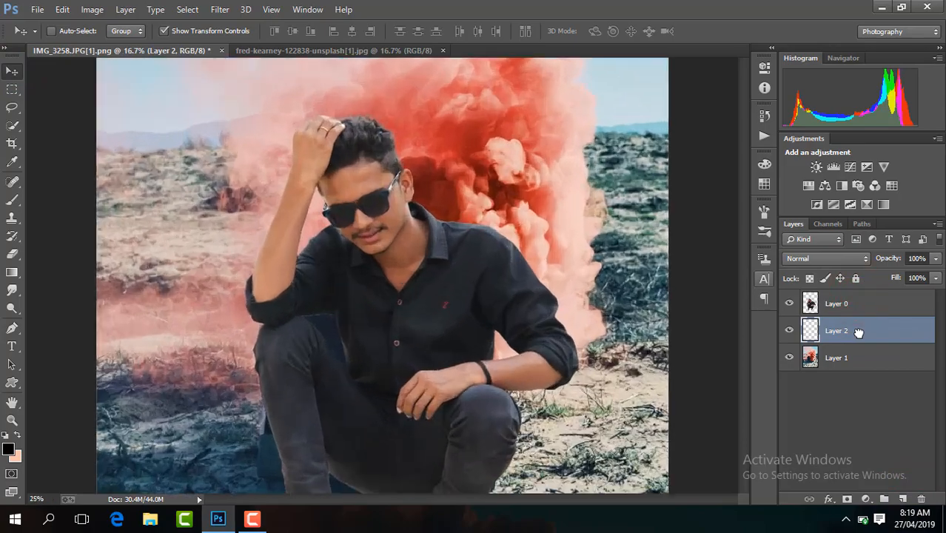
drag(741, 253, 741, 350)
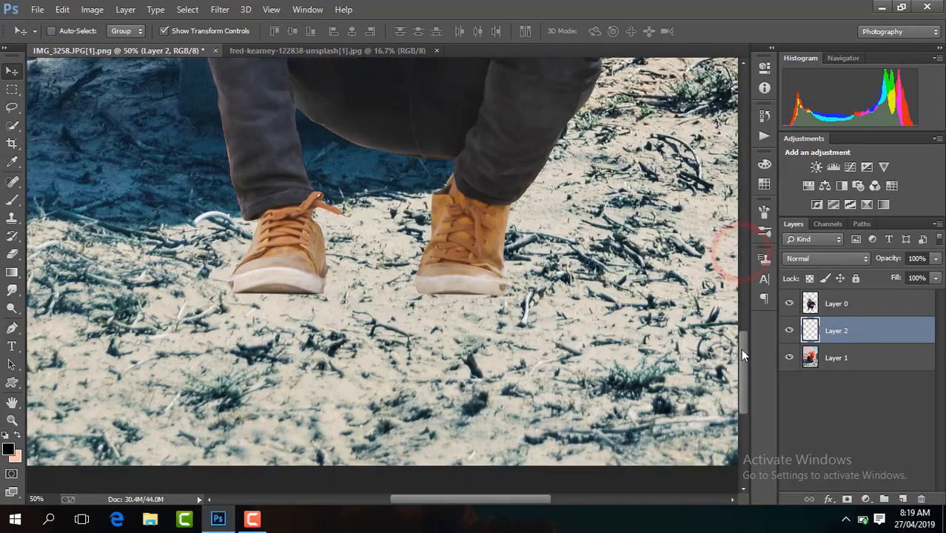
key(ctrl+plus)
key(ctrl+plus)
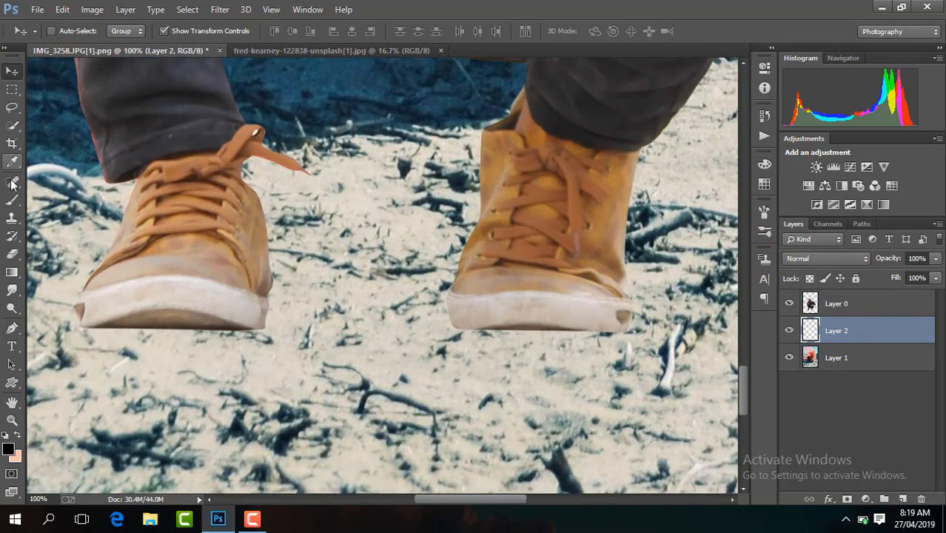
click(14, 204)
click(362, 310)
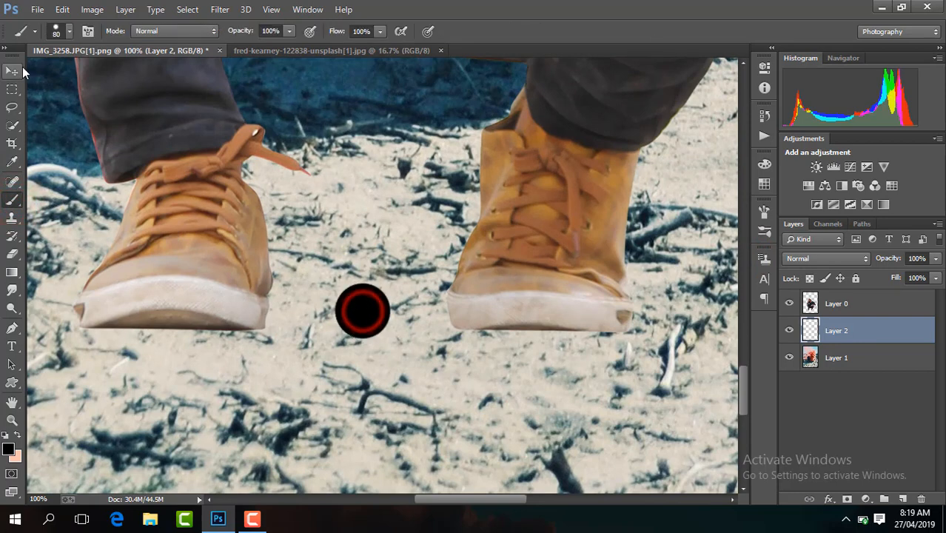
click(69, 32)
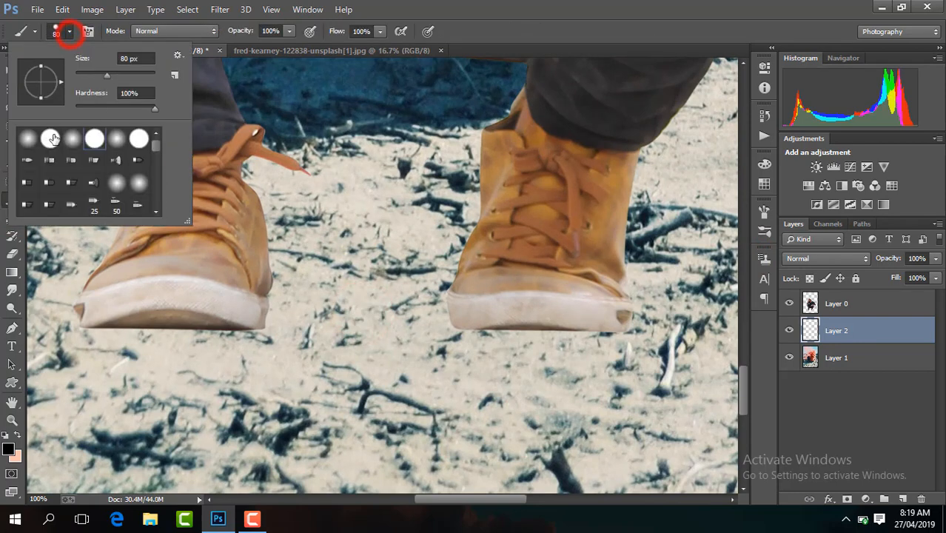
click(125, 74)
click(359, 331)
- Flatten and stretch the black dab into a thin shadow under the right-hand shoe, and fit a duplicate under the left-hand shoe
click(11, 68)
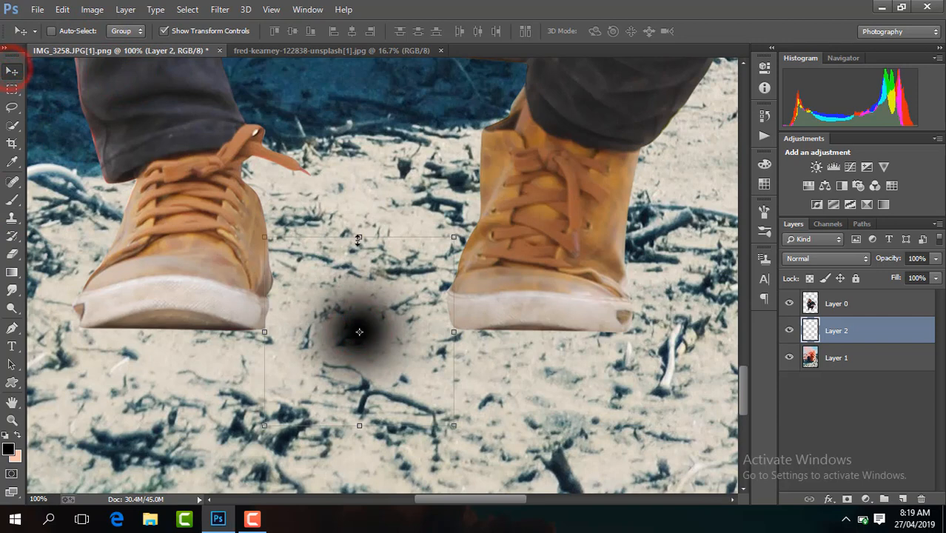
drag(358, 238, 736, 330)
drag(587, 334, 226, 332)
key(Return)
key(ctrl+t)
drag(142, 319, 142, 344)
drag(375, 330, 405, 332)
key(Return)
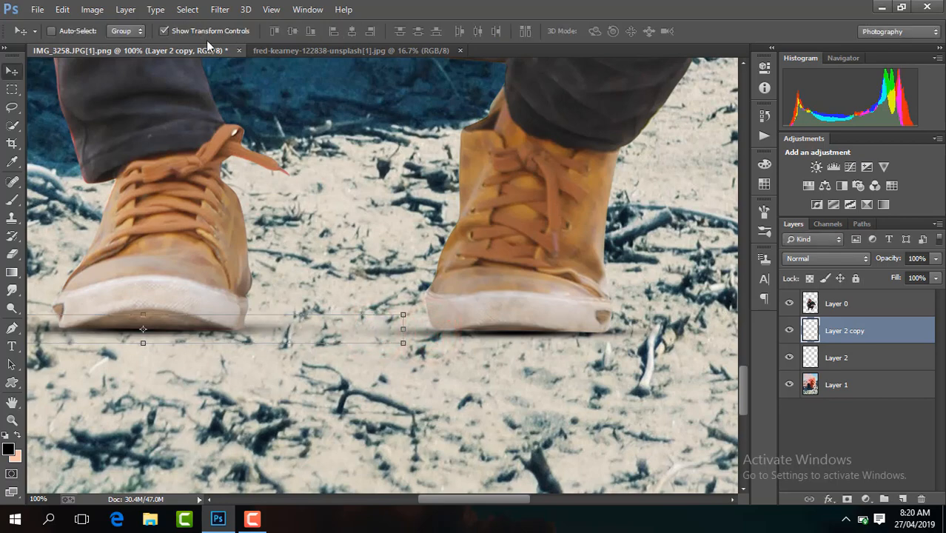
- Examine at several zoom levels how the contact shadows under both shoes blend with the ground
key(ctrl+minus)
key(ctrl+minus)
key(ctrl+minus)
key(ctrl+minus)
key(ctrl+minus)
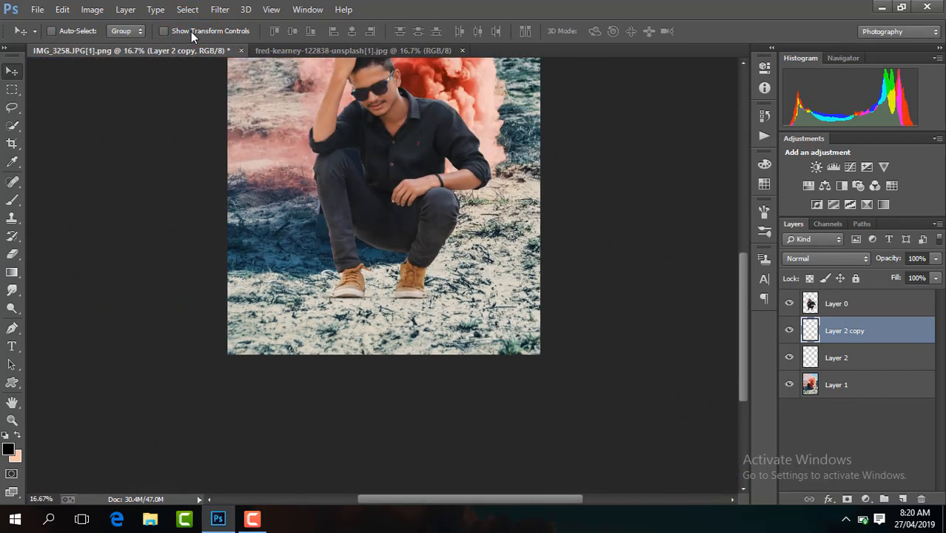
key(ctrl+plus)
key(ctrl+plus)
key(ctrl+plus)
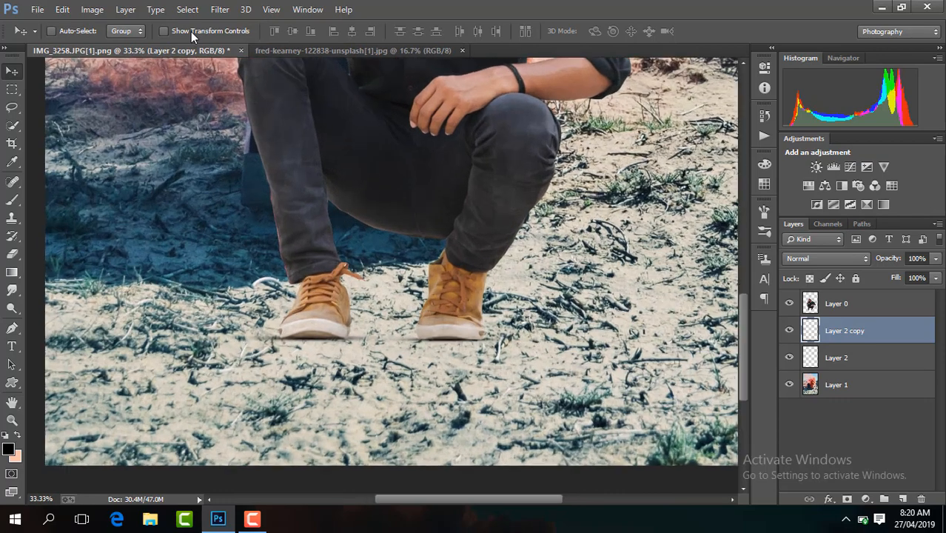
key(ctrl+minus)
key(ctrl+minus)
key(ctrl+minus)
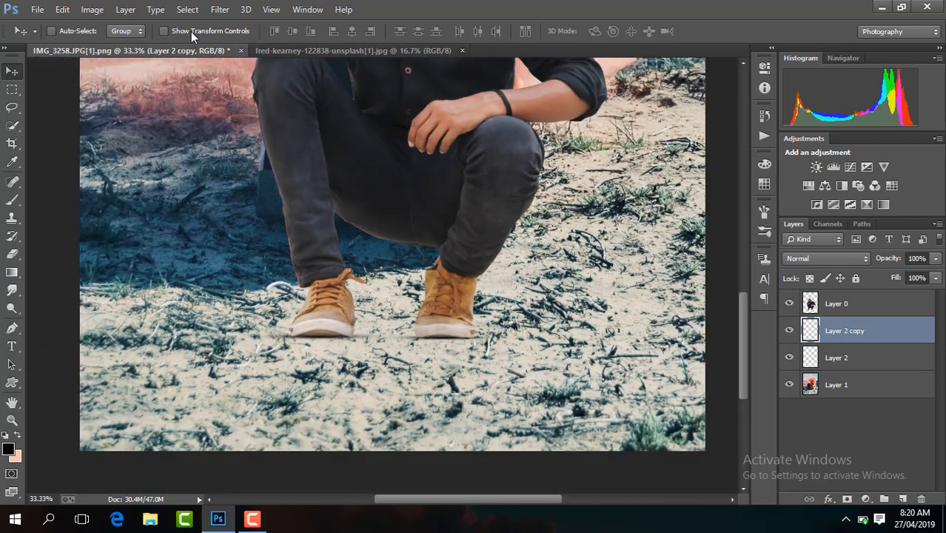
key(ctrl+plus)
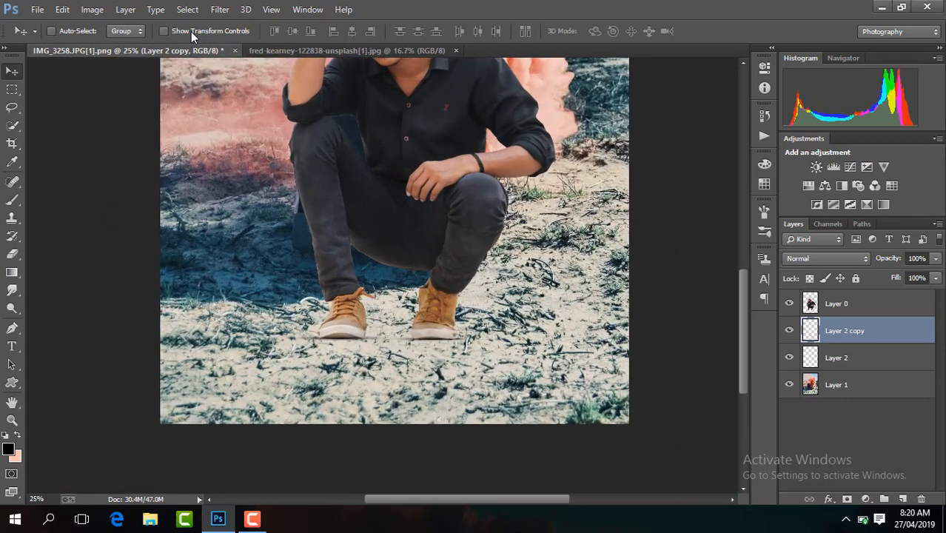
- Duplicate the man's Layer 0 and place the copy directly beneath the original
click(879, 303)
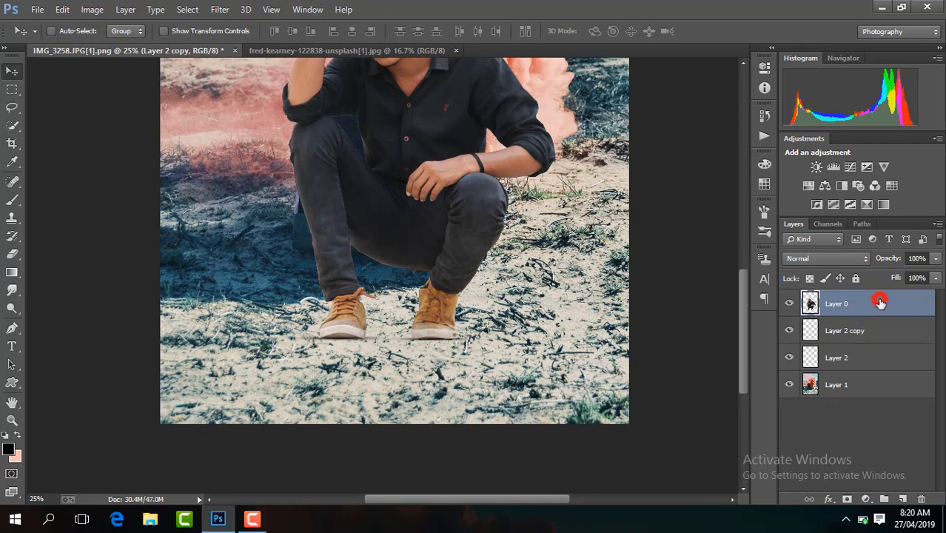
key(ctrl+j)
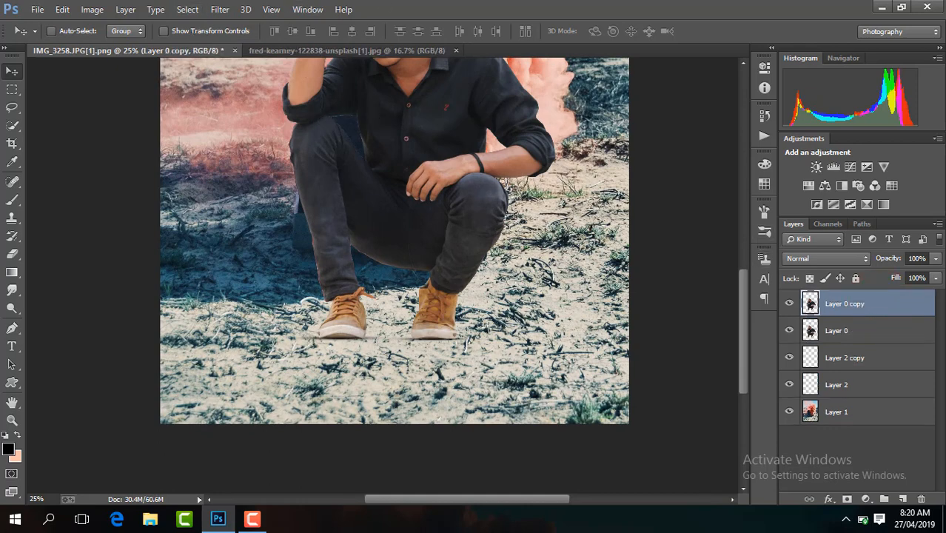
drag(879, 303, 881, 342)
- Turn Layer 0 copy into a black silhouette with the Camera Raw Filter, using Exposure -5.00 and Blacks -100
click(219, 9)
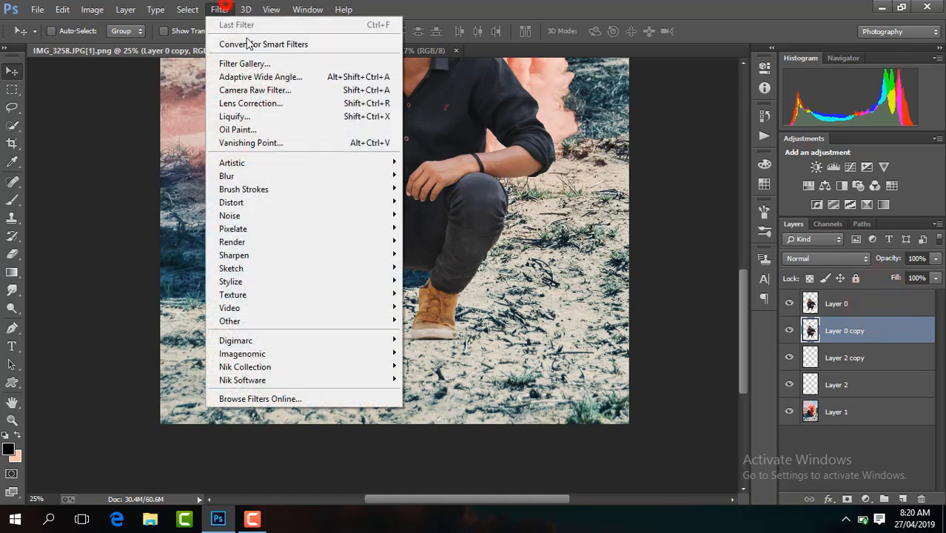
click(283, 89)
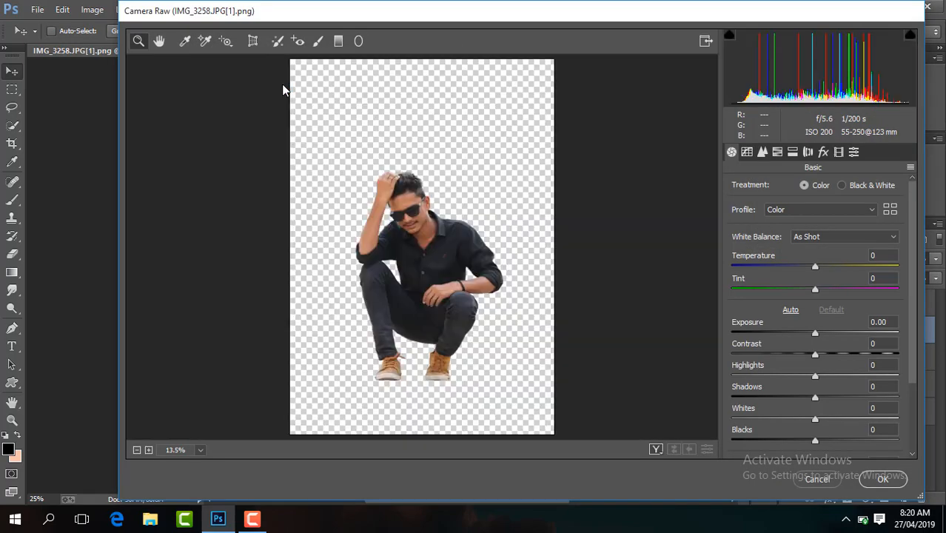
drag(813, 337, 687, 343)
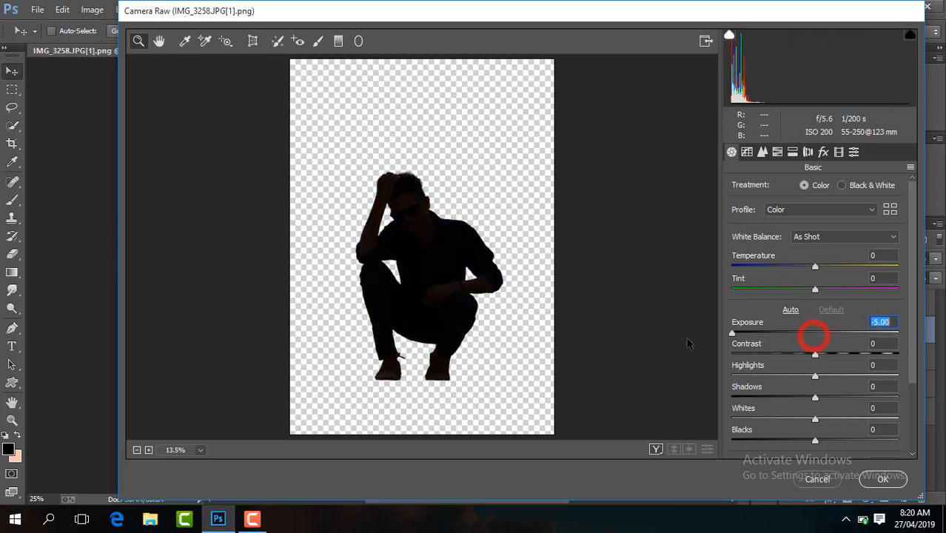
click(882, 479)
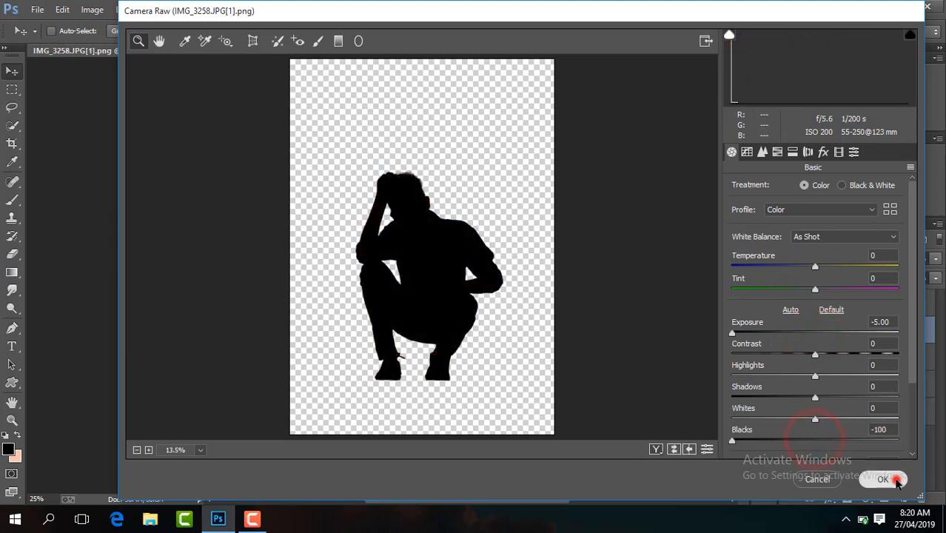
drag(745, 311, 744, 300)
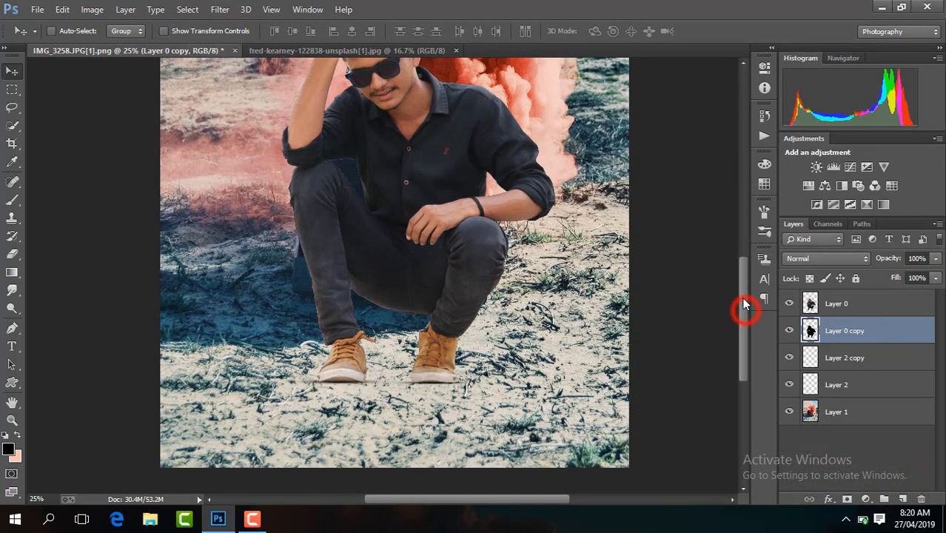
key(ctrl+minus)
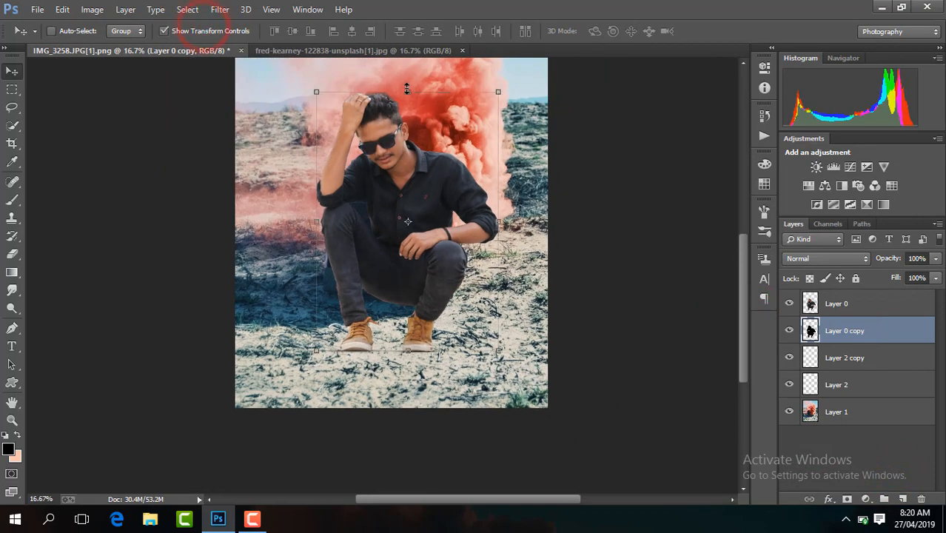
click(406, 88)
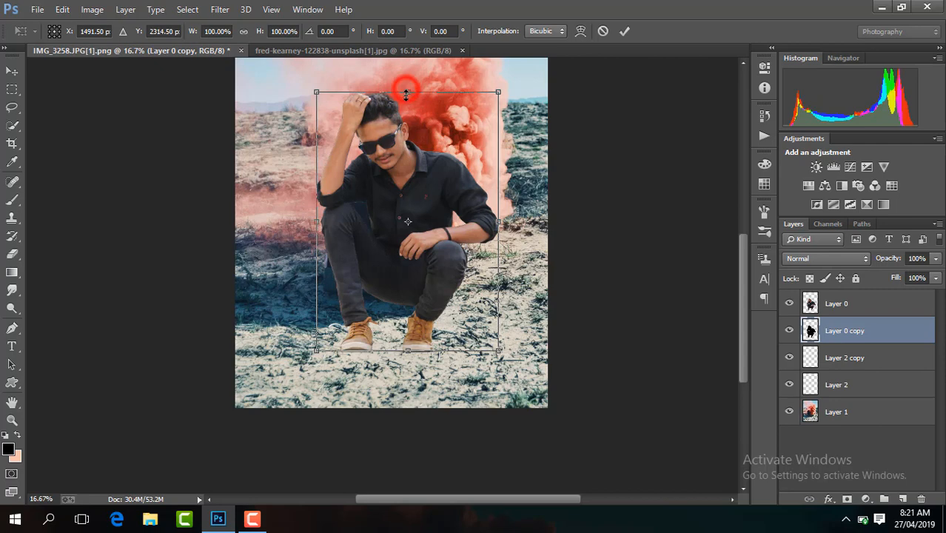
drag(406, 94, 405, 161)
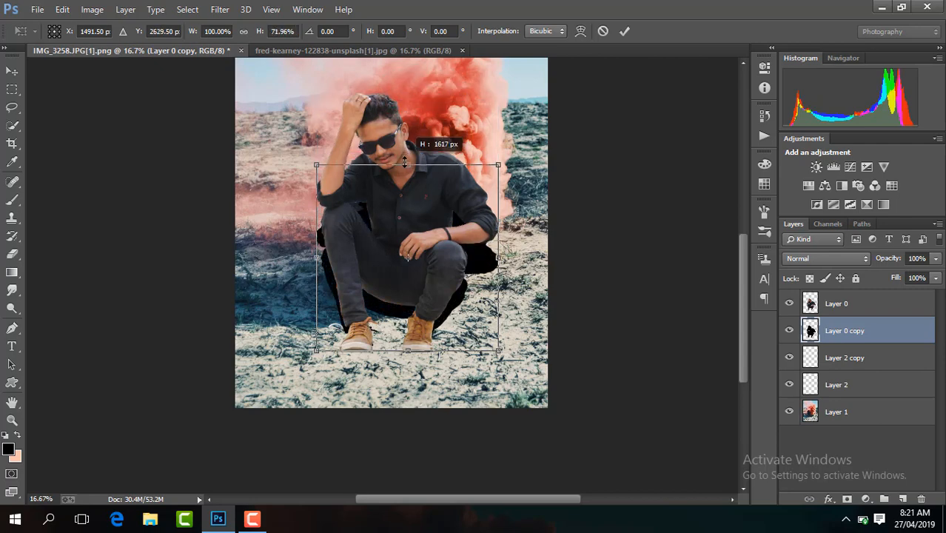
click(603, 30)
click(510, 140)
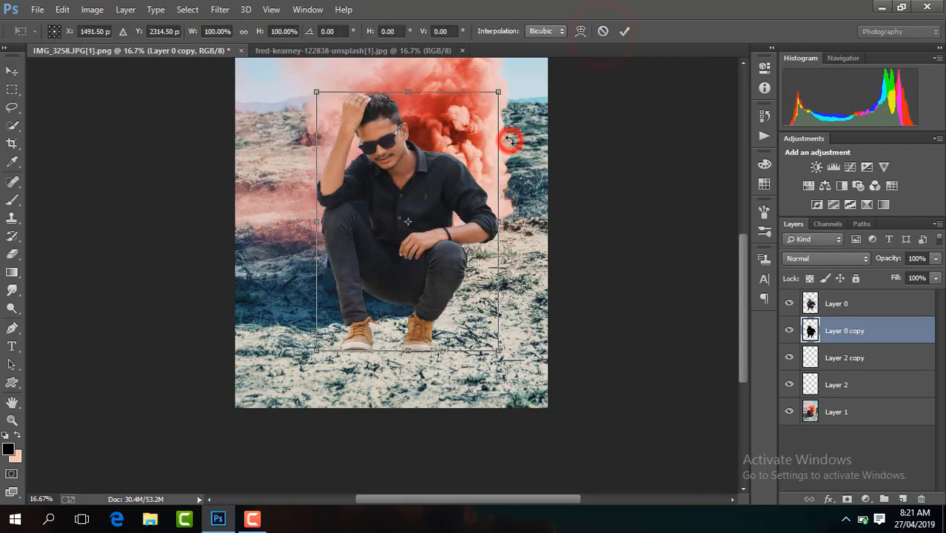
right_click(510, 139)
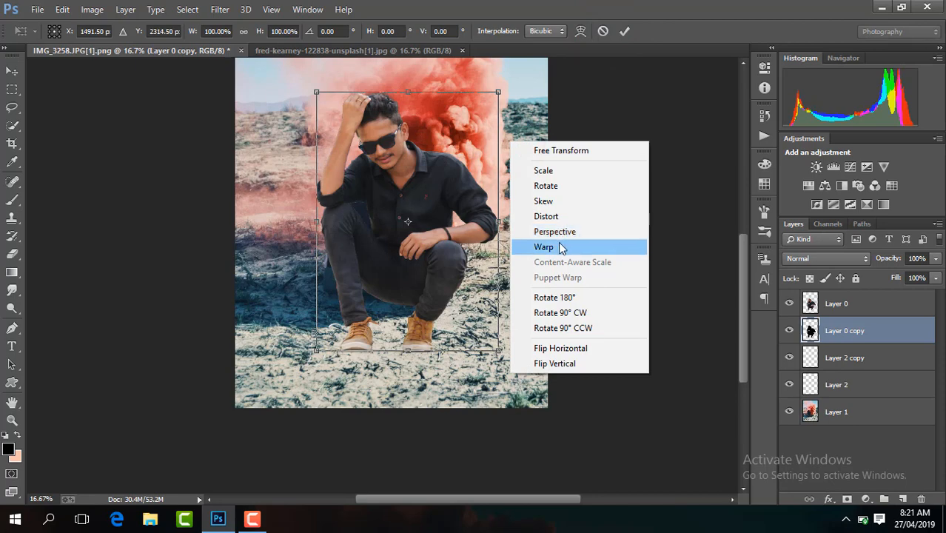
click(562, 233)
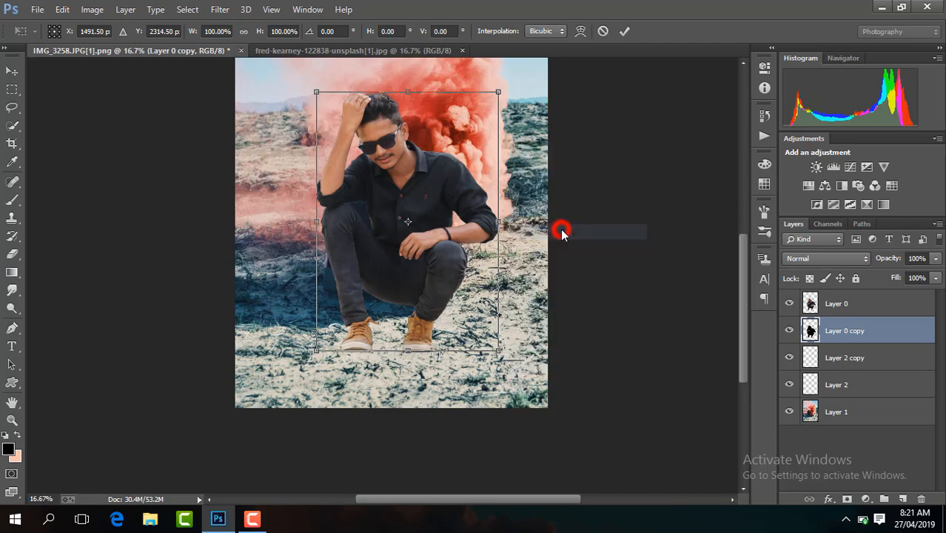
mouse_move(457, 157)
mouse_down()
mouse_move(435, 158)
mouse_move(458, 156)
mouse_up()
click(603, 32)
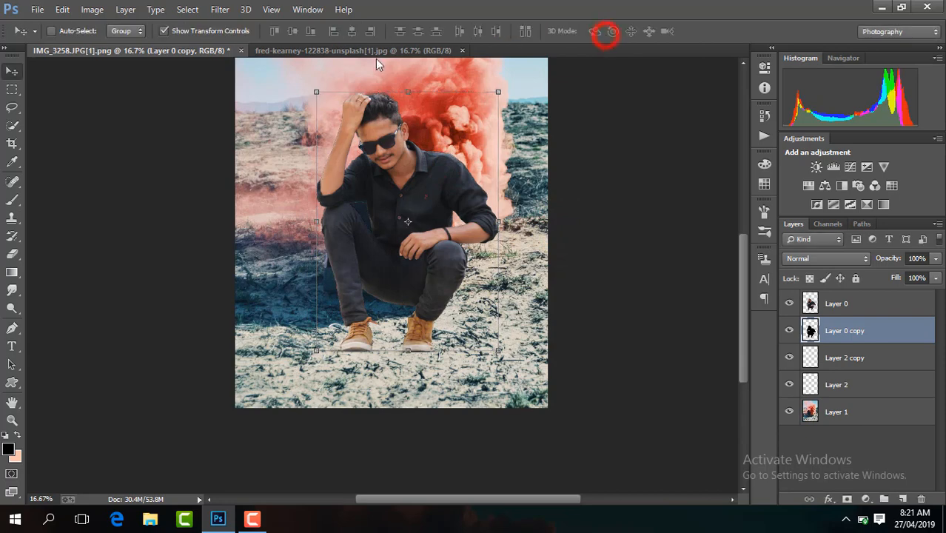
- Warp the black silhouette on Layer 0 copy, folding its upper part down and pulling it past the image's left edge
key(ctrl+t)
right_click(511, 175)
click(556, 281)
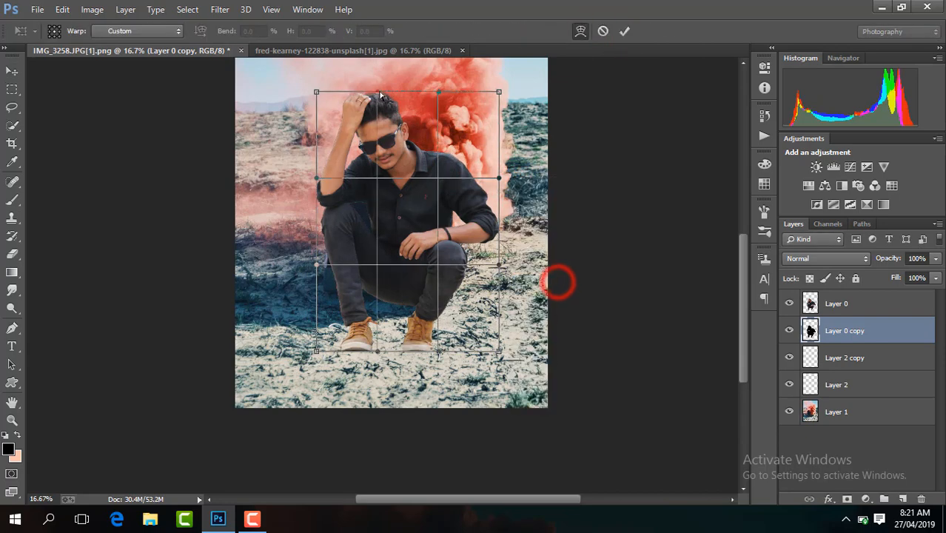
drag(380, 94, 379, 172)
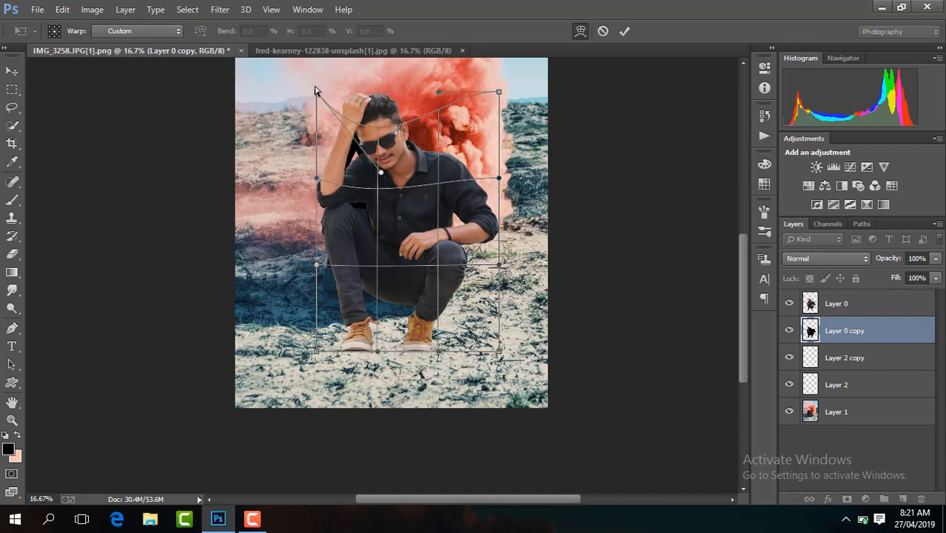
drag(315, 90, 244, 263)
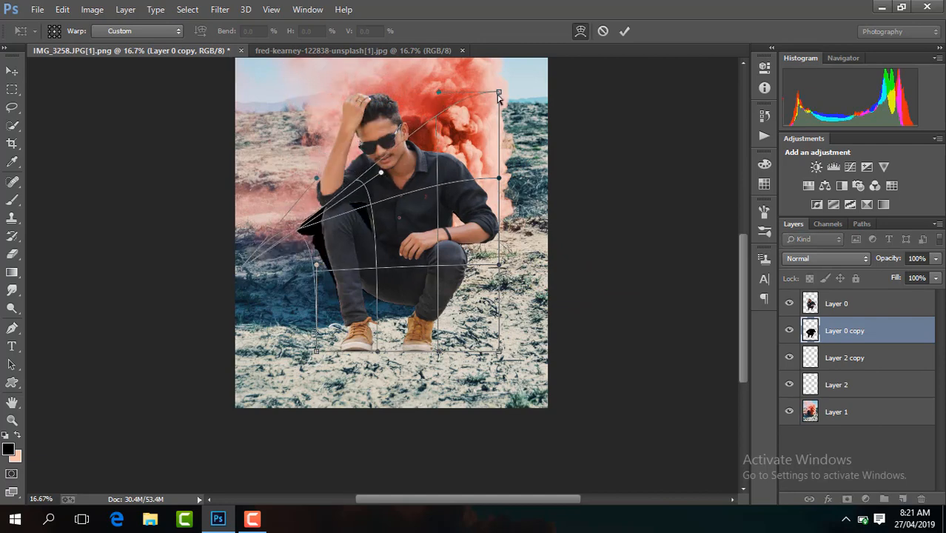
drag(458, 113, 305, 154)
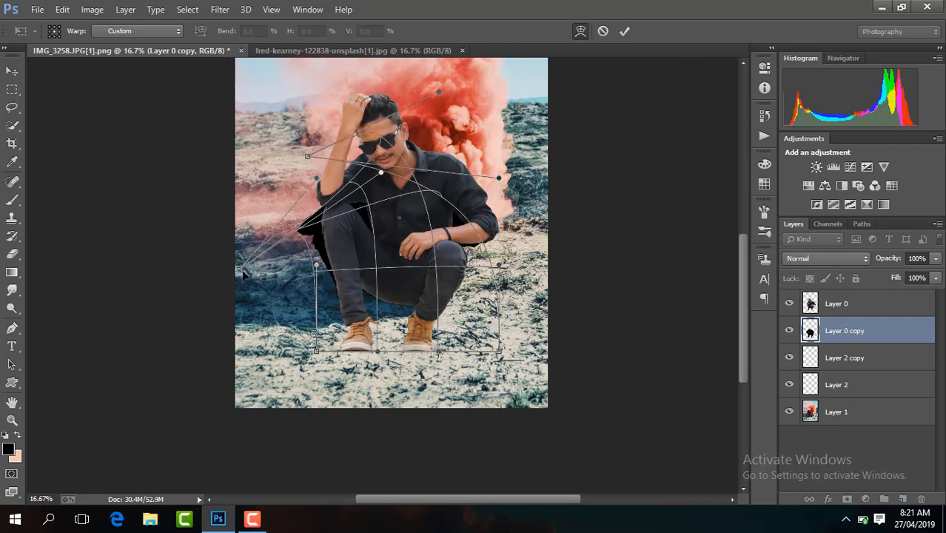
drag(240, 270, 79, 359)
drag(321, 213, 114, 397)
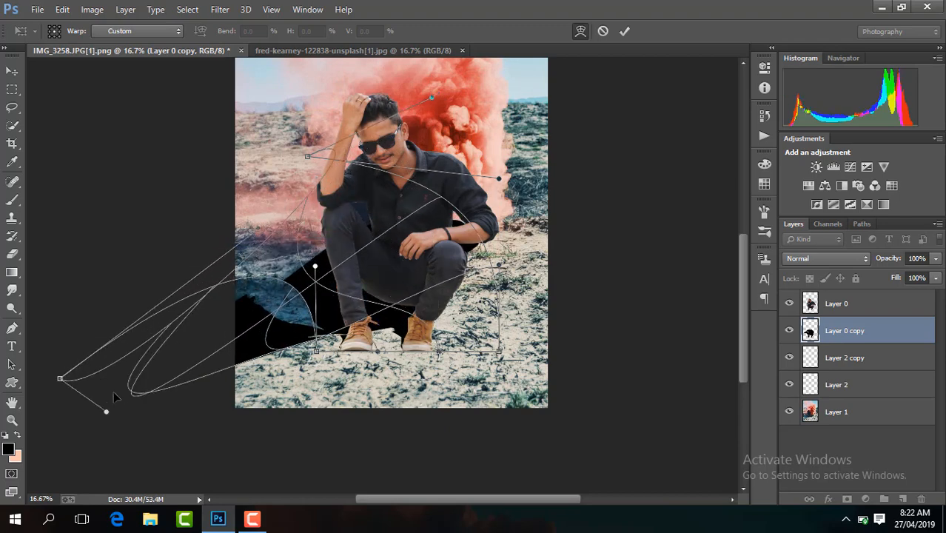
- Reshape the warp into a diagonal cast shadow running from the man's right-hand knee under the shoes to the lower-left ground, and apply it
drag(303, 260, 211, 317)
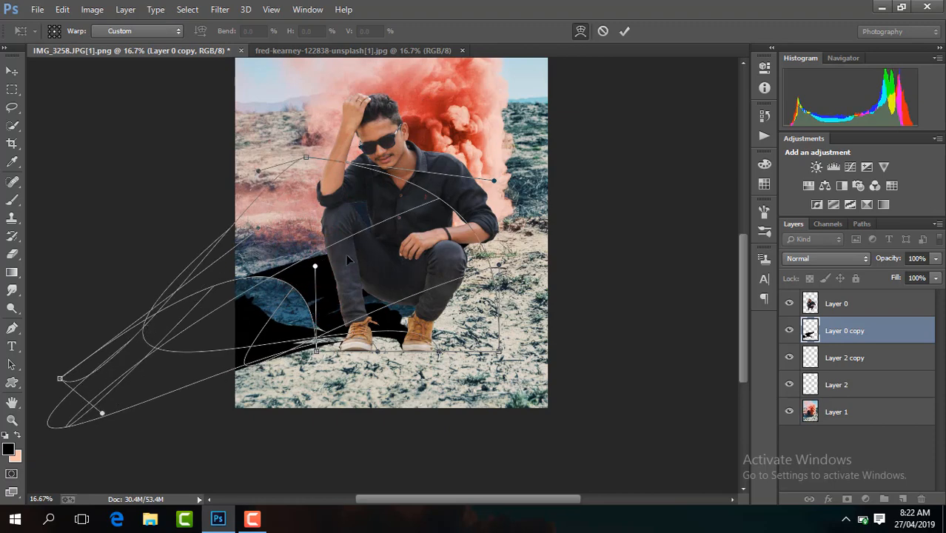
drag(351, 255, 401, 289)
drag(193, 274, 232, 310)
drag(207, 267, 276, 318)
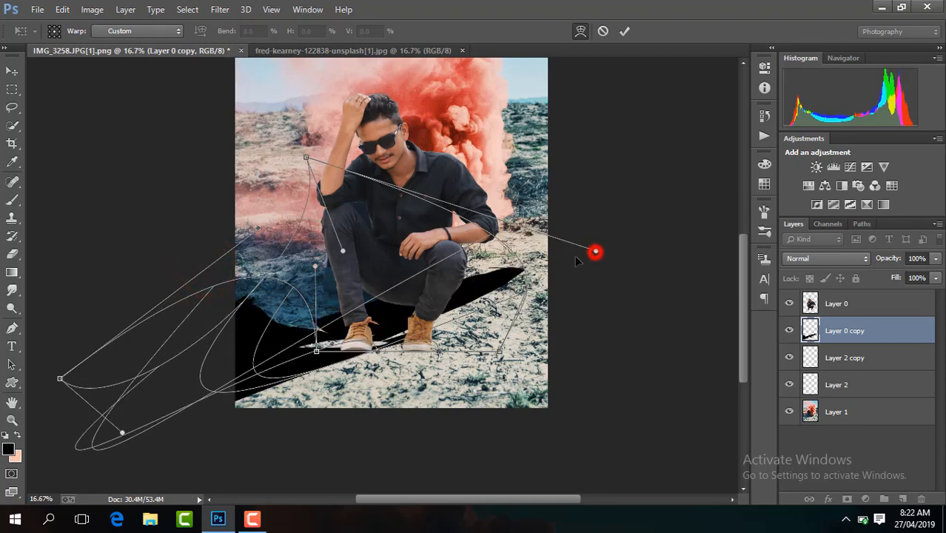
drag(575, 256, 437, 306)
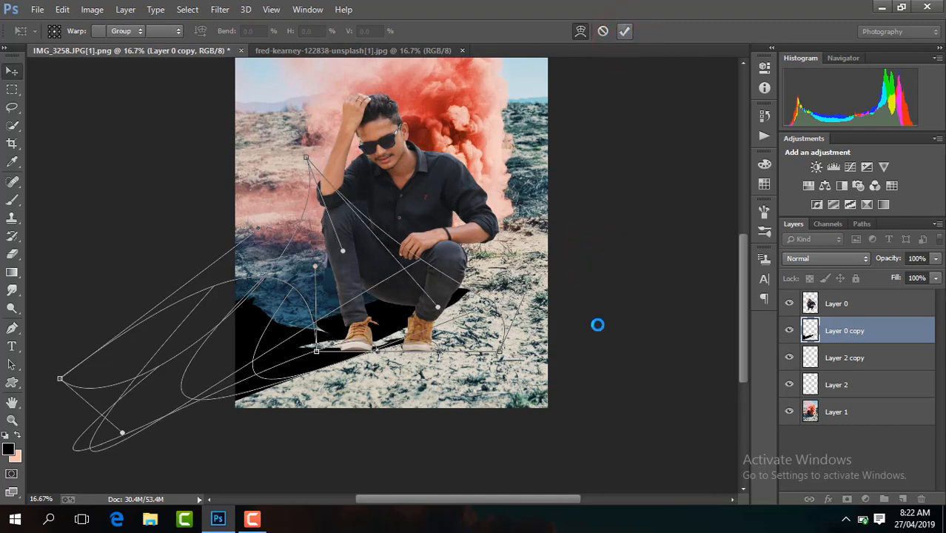
key(Return)
- Set the opacity of the cast shadow on Layer 0 copy to 41%
click(935, 258)
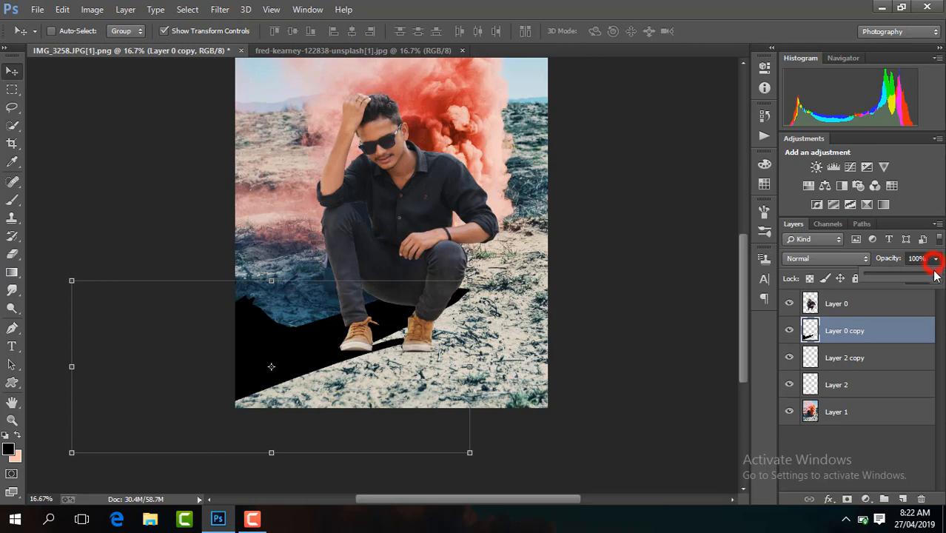
drag(922, 276, 890, 276)
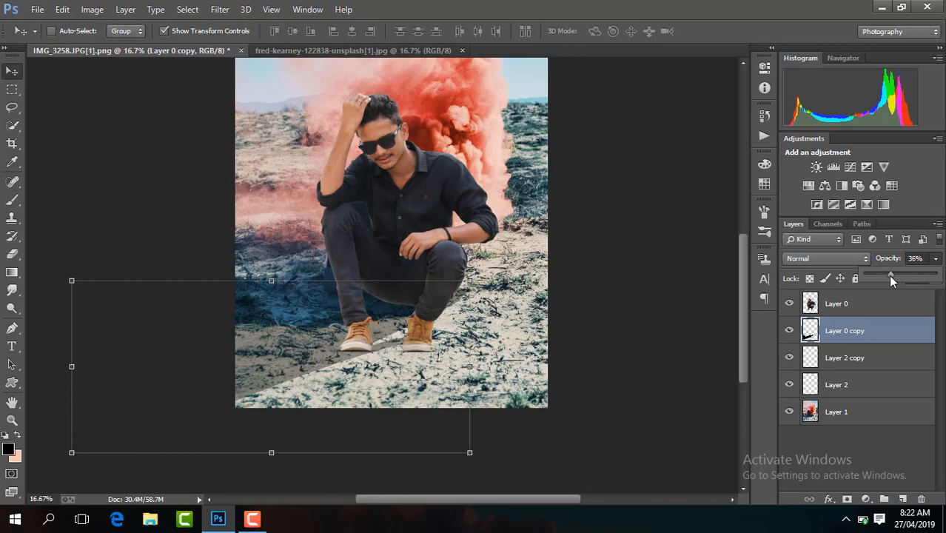
drag(890, 276, 936, 274)
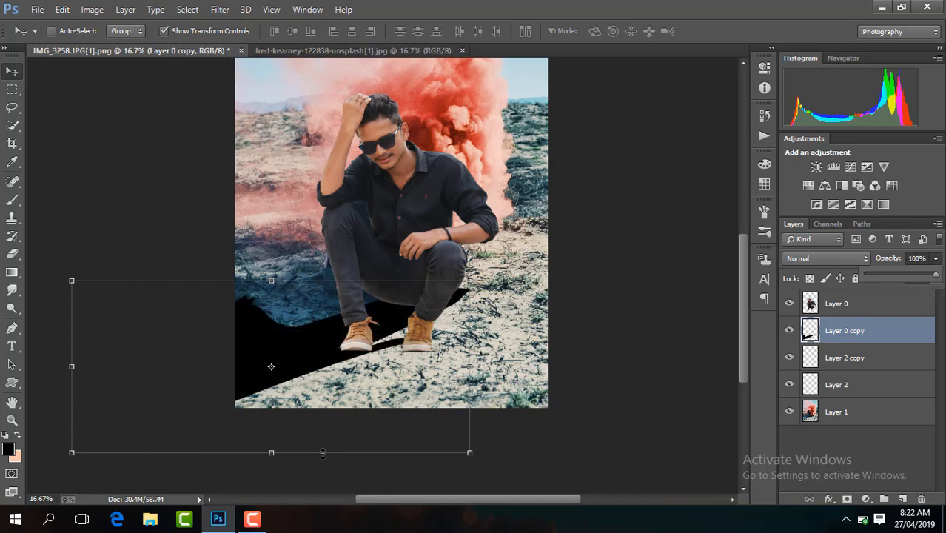
key(4)
key(1)
- Soften the lower edge of the cast shadow with a 349 px Eraser at 0% hardness
key(e)
click(70, 34)
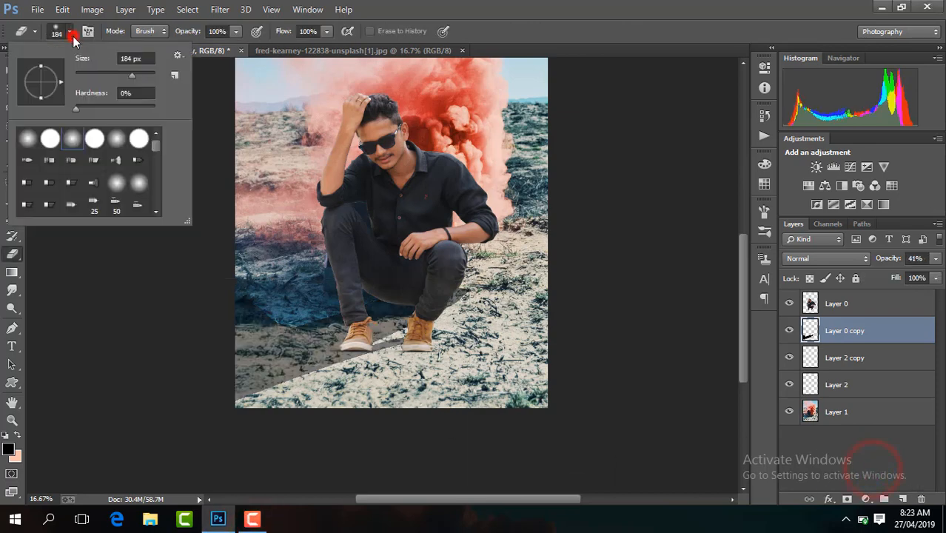
click(142, 74)
click(472, 290)
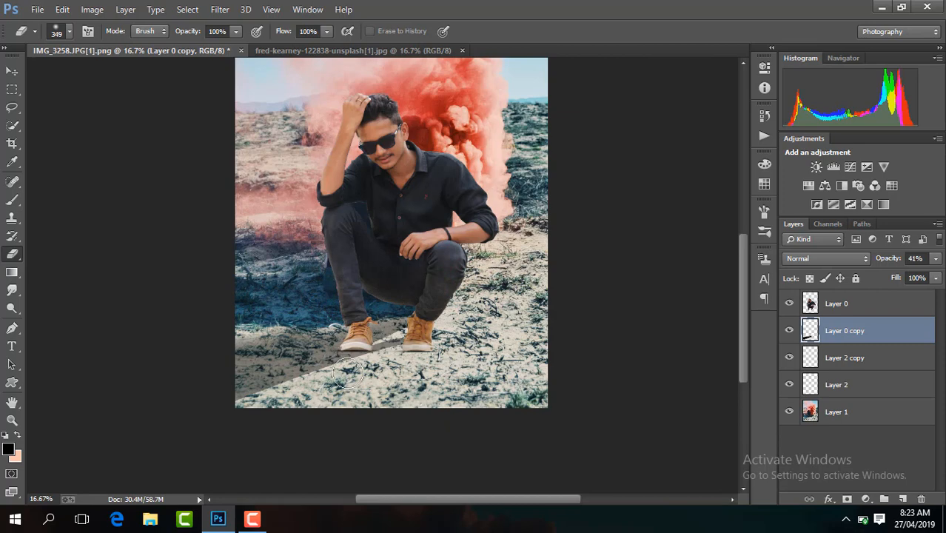
drag(348, 375, 356, 376)
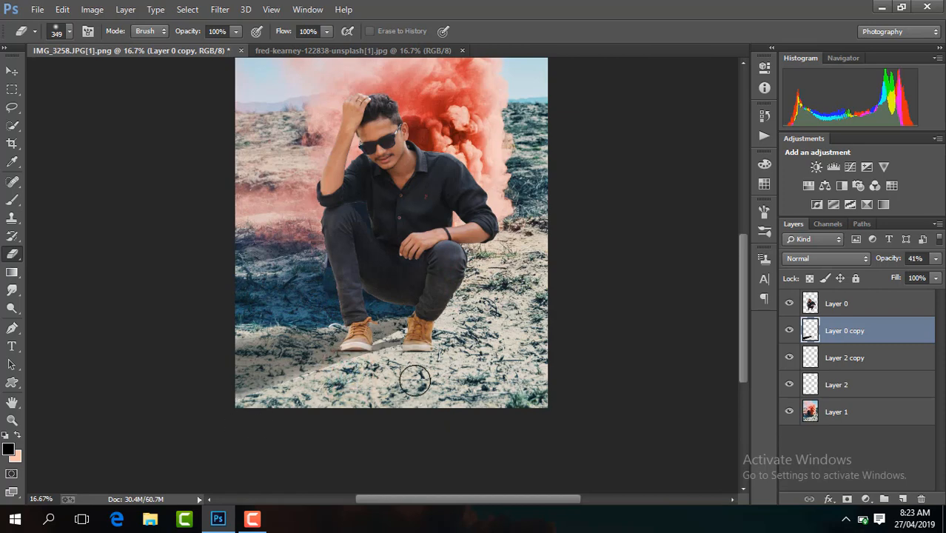
drag(257, 399, 398, 400)
- Add a new layer above Layer 0 and clip it to the man with a clipping mask
scroll(373, 482, down, 1)
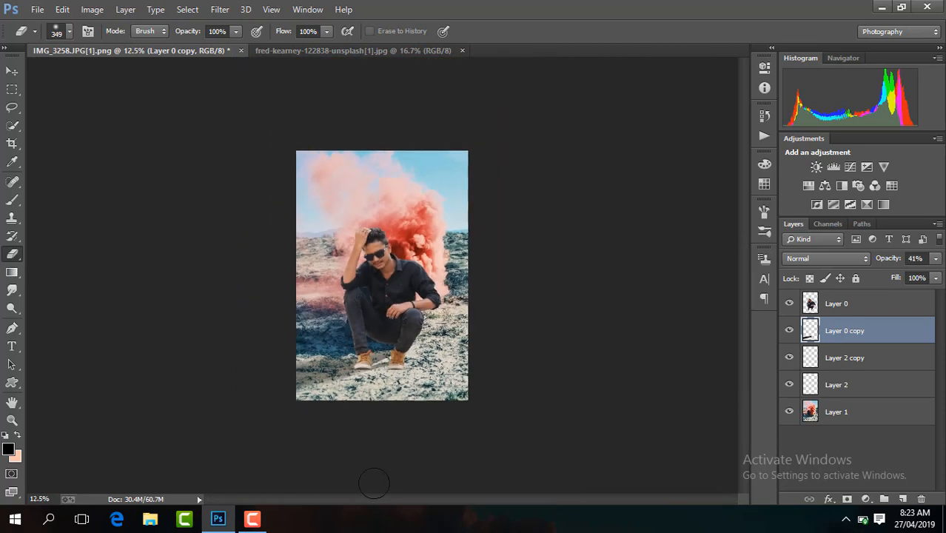
scroll(374, 482, up, 2)
key(ctrl+plus)
key(ctrl+plus)
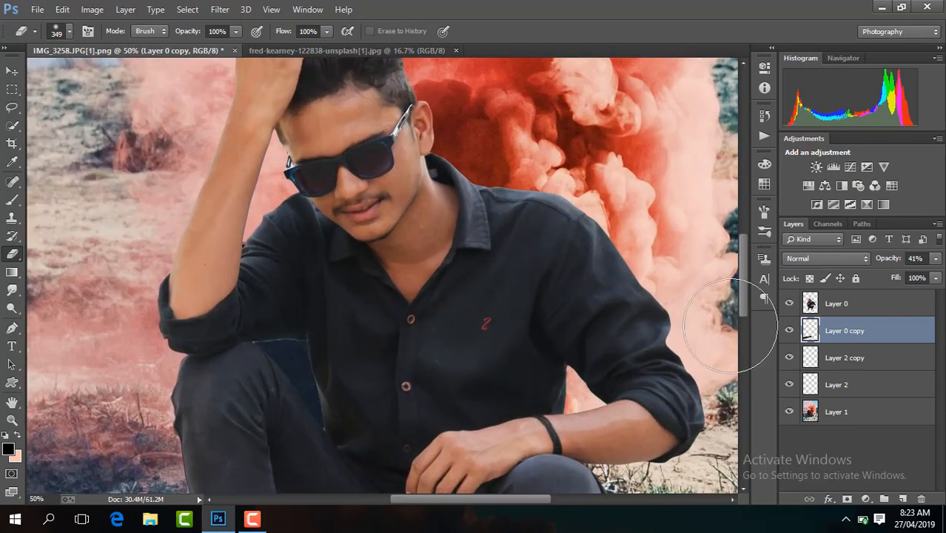
drag(746, 291, 742, 379)
click(881, 302)
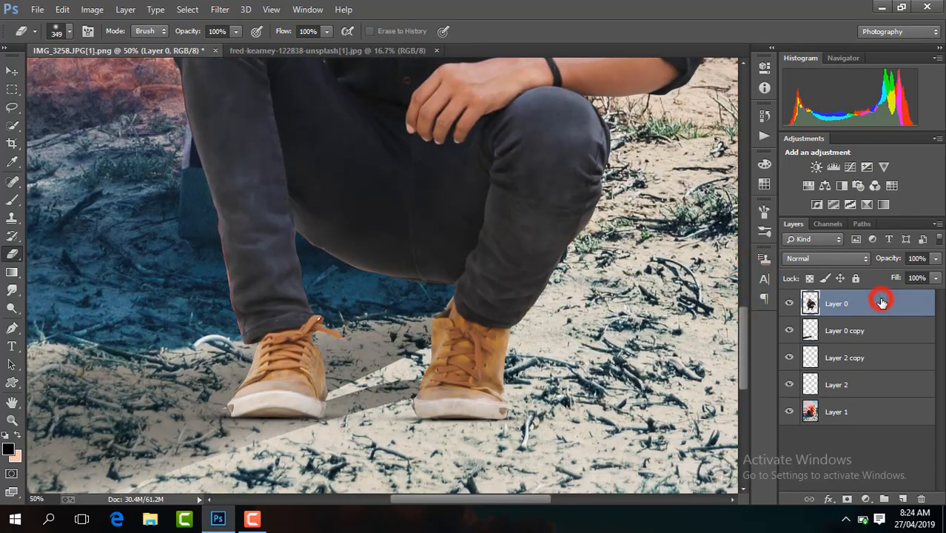
click(902, 499)
right_click(842, 305)
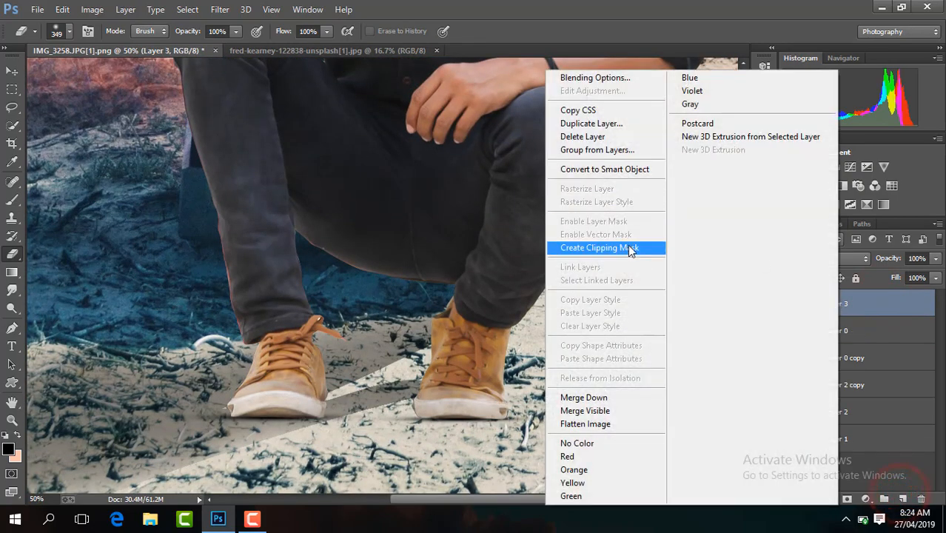
click(628, 250)
- Darken the lower edges of both shoes on clipped Layer 3 with a soft 170 px black brush
click(12, 200)
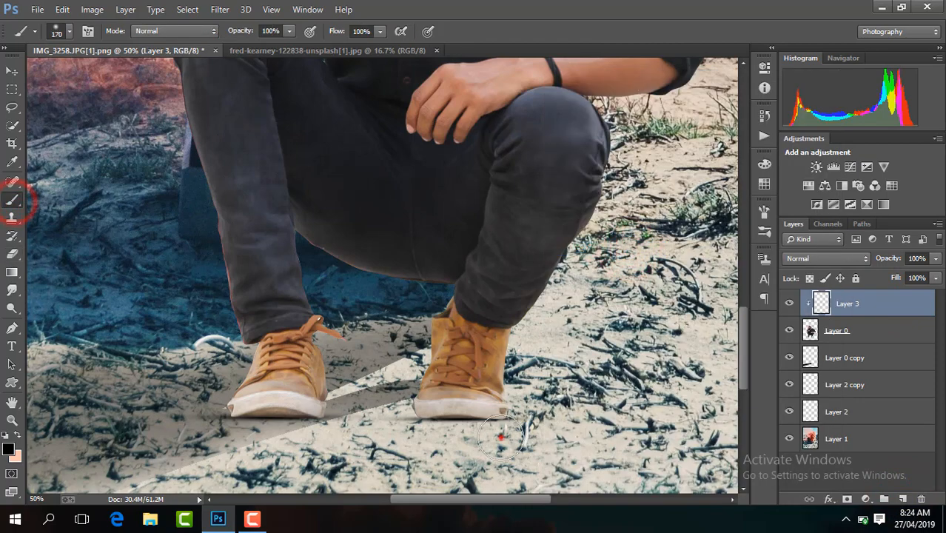
drag(501, 437, 417, 444)
mouse_move(307, 436)
mouse_down()
mouse_move(220, 441)
mouse_move(310, 444)
mouse_up()
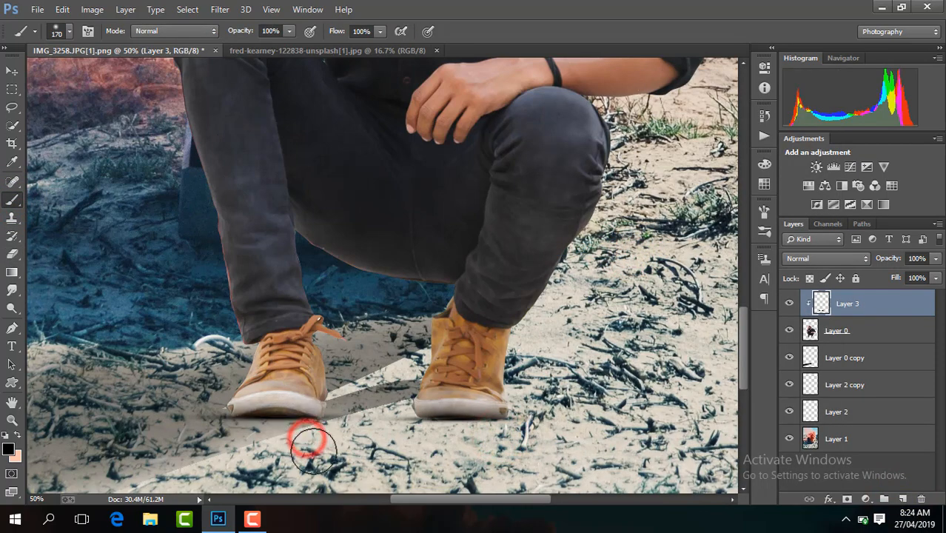
click(344, 401)
click(393, 397)
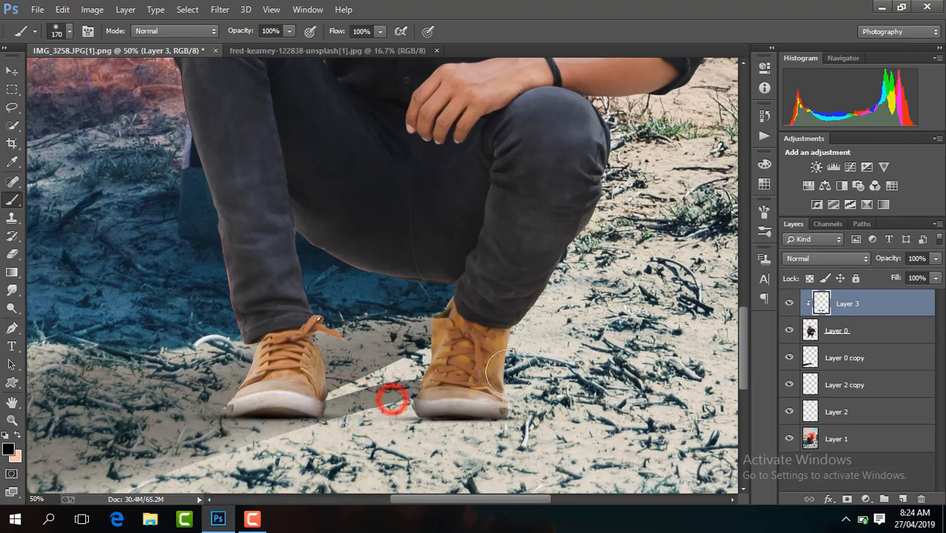
key(ctrl+minus)
key(ctrl+minus)
key(ctrl+minus)
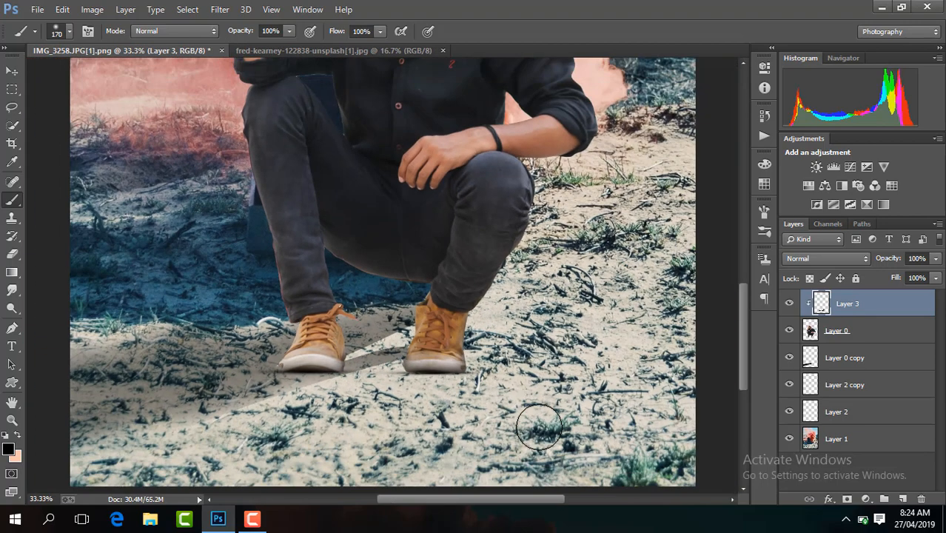
key(ctrl+minus)
key(ctrl+minus)
key(ctrl+plus)
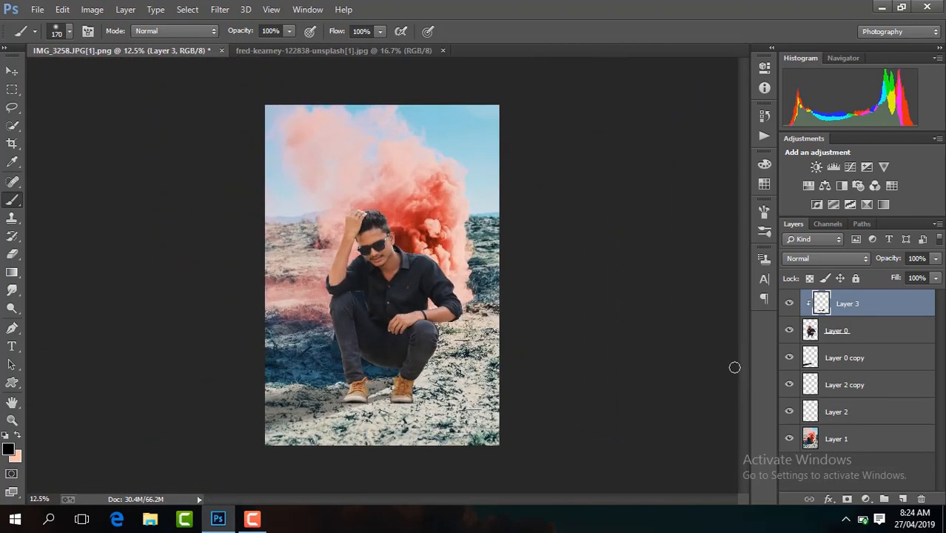
- Merge the clipped shoe-shading Layer 3 down into Layer 0
right_click(858, 304)
click(621, 394)
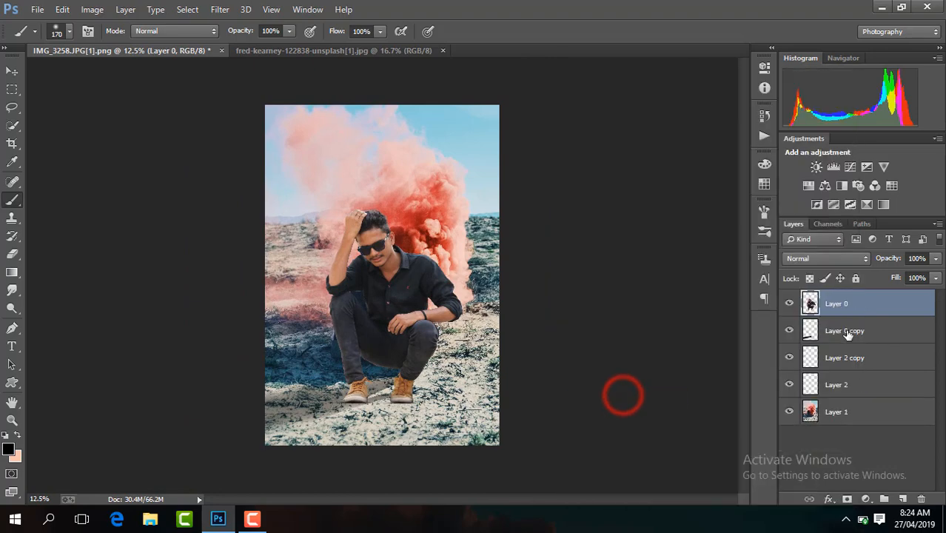
- Duplicate the smoke background Layer 1 and move the copy above all other layers
click(846, 330)
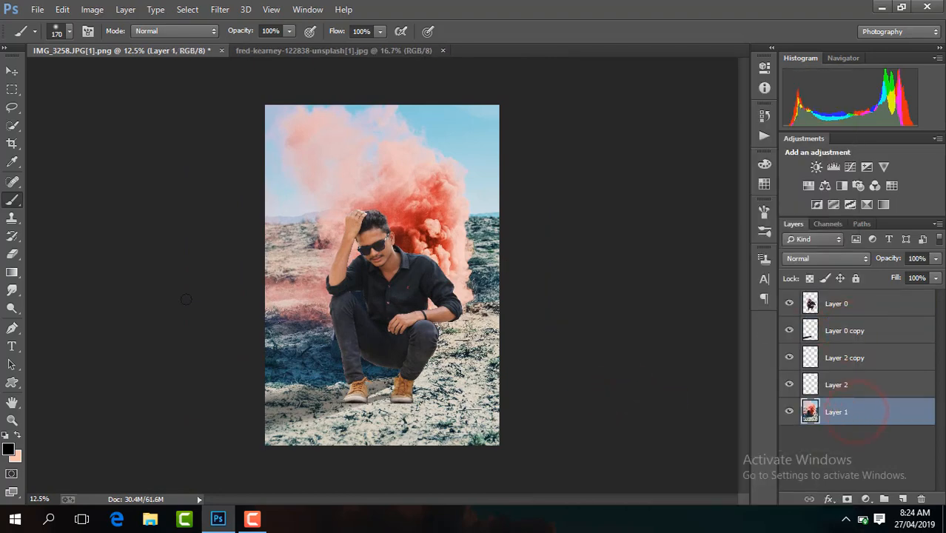
key(ctrl+j)
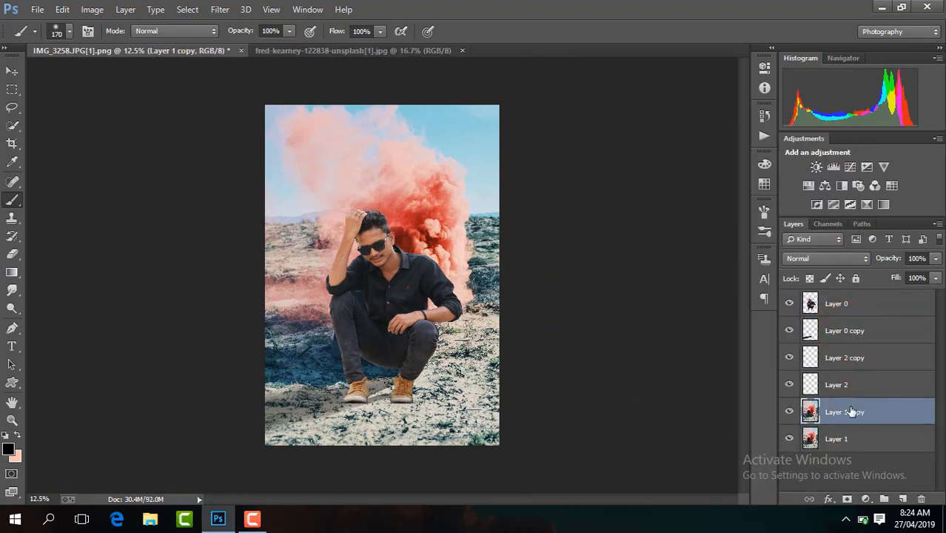
drag(851, 411, 844, 298)
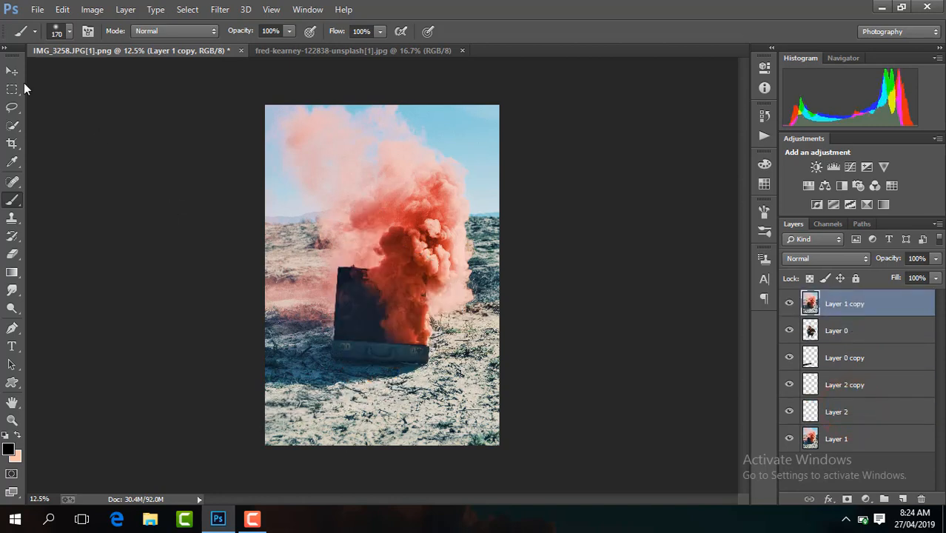
- Delete the lower part and both side strips of Layer 1 copy with rectangular selections, leaving the smoke column, and deselect
click(12, 89)
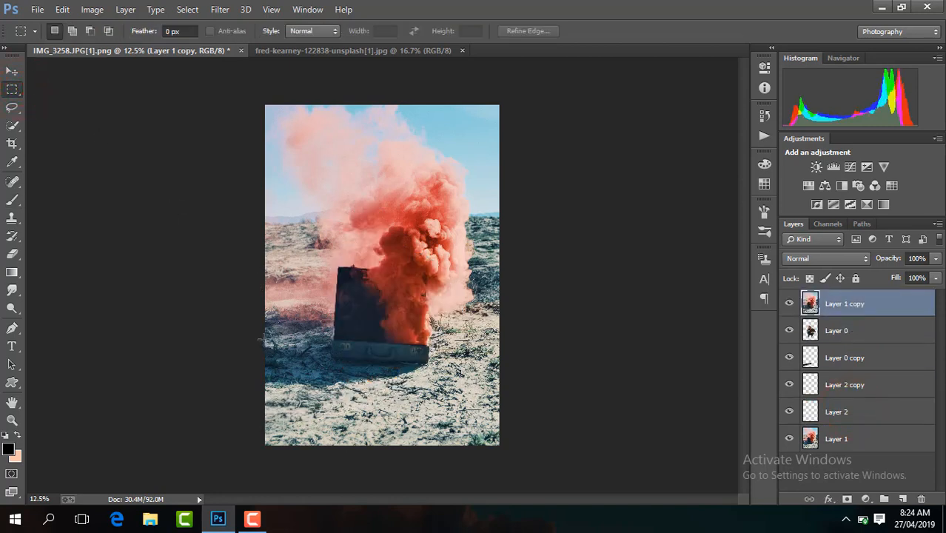
drag(260, 339, 561, 454)
key(Delete)
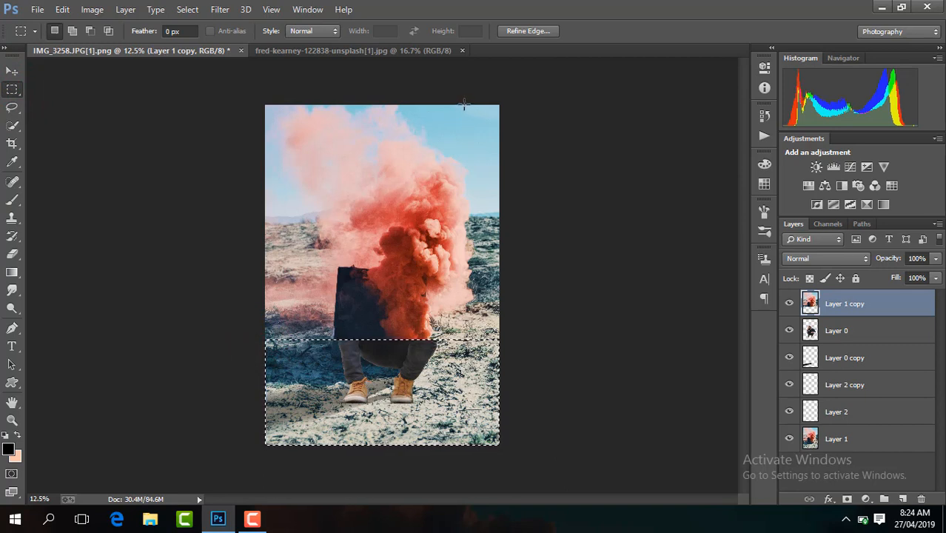
drag(464, 104, 540, 363)
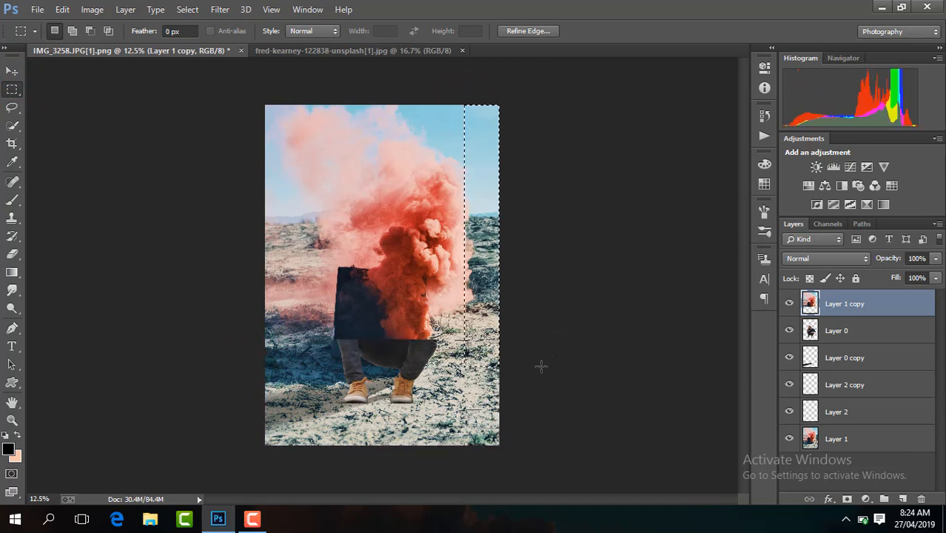
drag(250, 99, 337, 388)
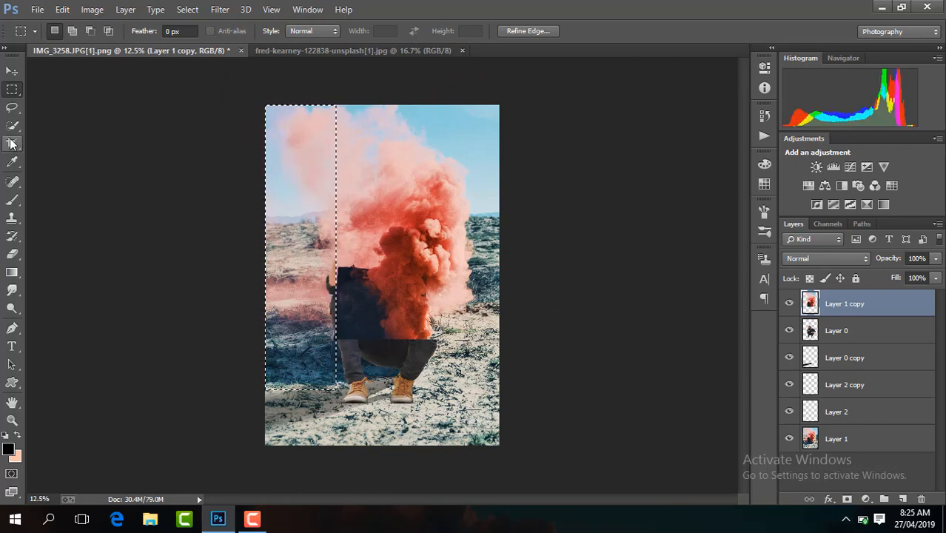
right_click(338, 170)
click(373, 178)
- Erase the dark suitcase from Layer 1 copy with the soft 349 px Eraser
click(12, 257)
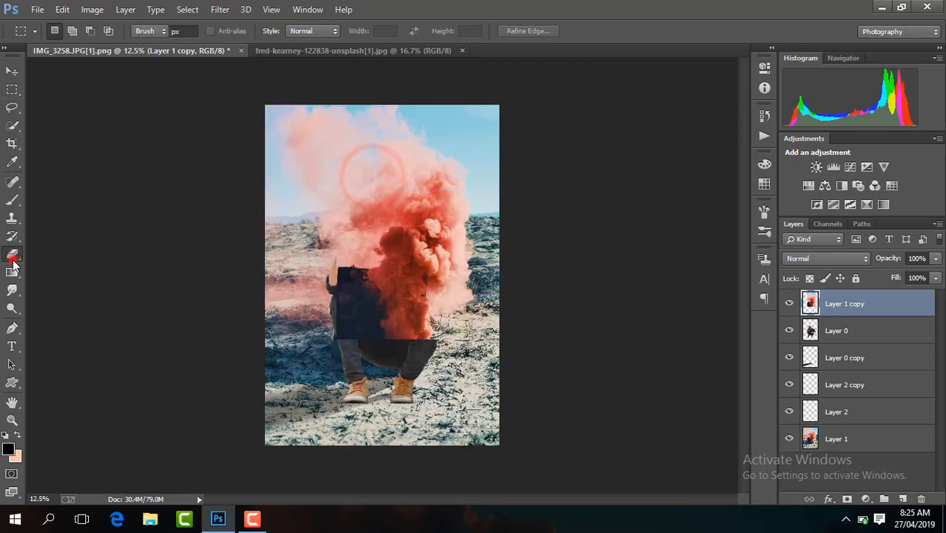
mouse_move(379, 347)
mouse_down()
mouse_move(351, 339)
mouse_move(366, 321)
mouse_move(344, 285)
mouse_up()
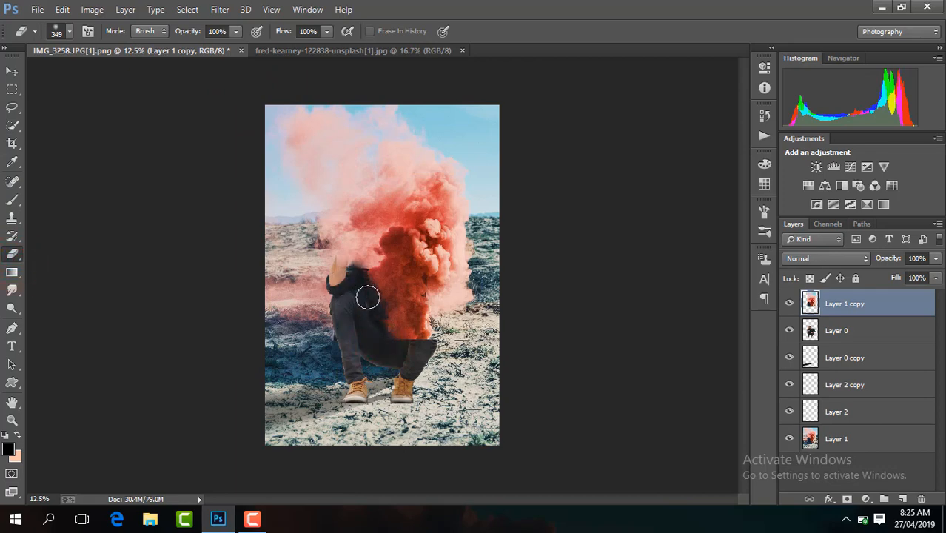
- Reposition the smoke copy over the man's torso and arm, rotated 36.74°, with the layer opacity set to 52%
click(13, 69)
drag(416, 228, 458, 301)
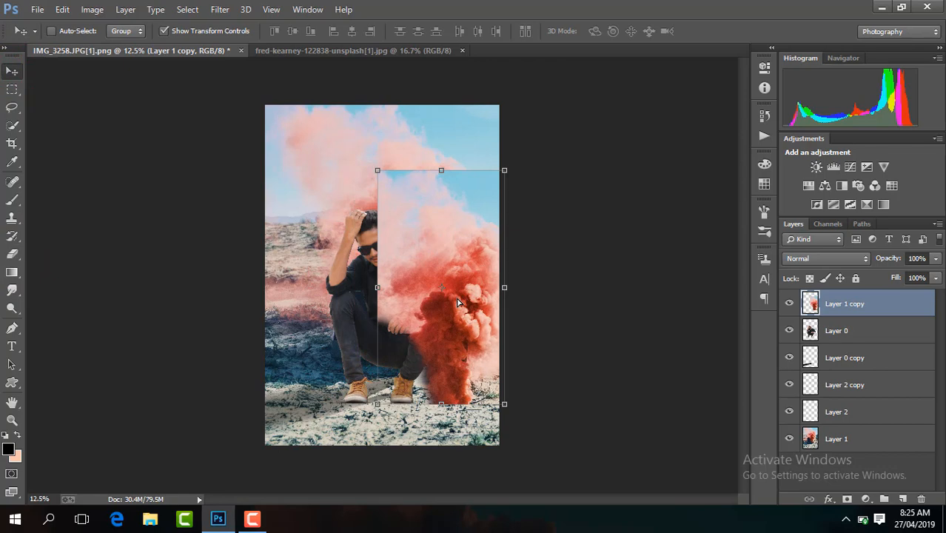
drag(463, 346, 452, 344)
drag(509, 263, 506, 313)
click(936, 258)
drag(935, 278, 900, 277)
key(ctrl+plus)
key(ctrl+plus)
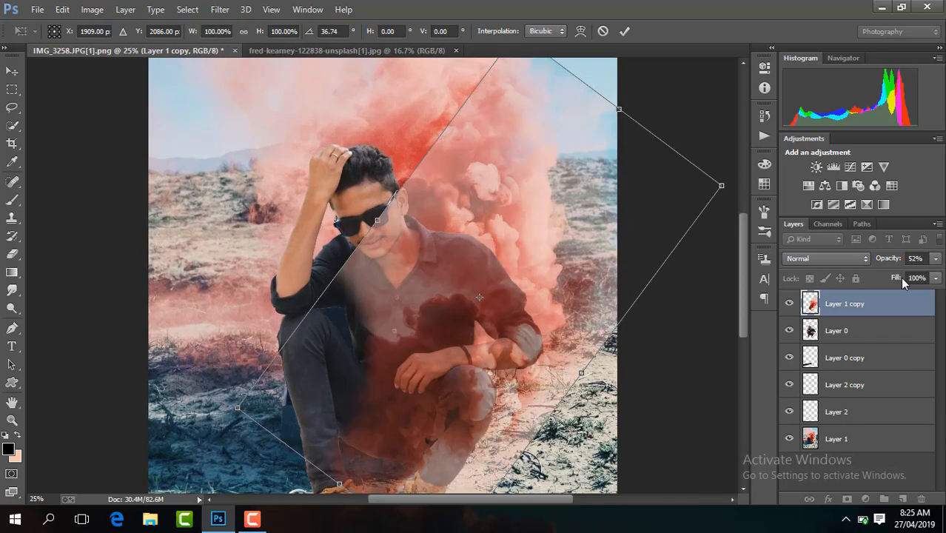
click(622, 32)
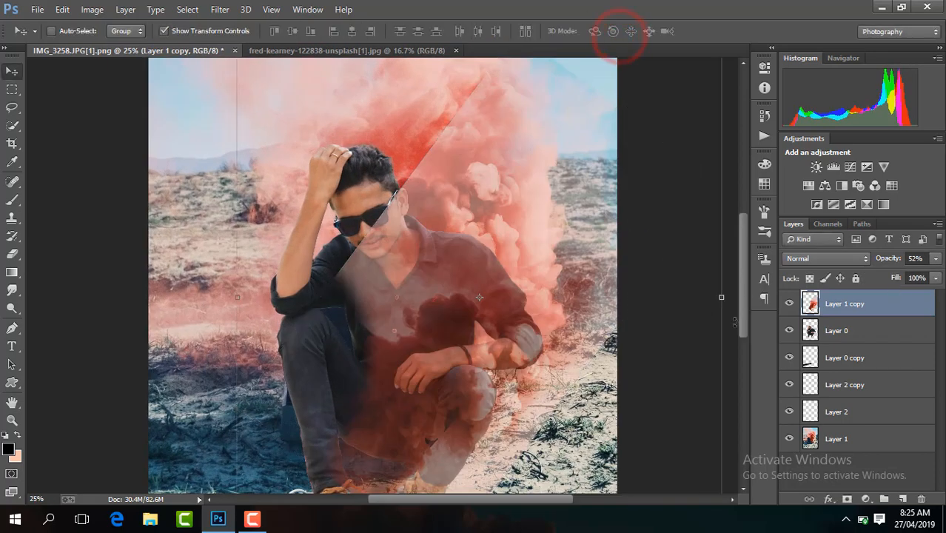
- Erase the smoke copy from the shoe and the ground beside it with the 349 px Eraser
drag(743, 326, 744, 351)
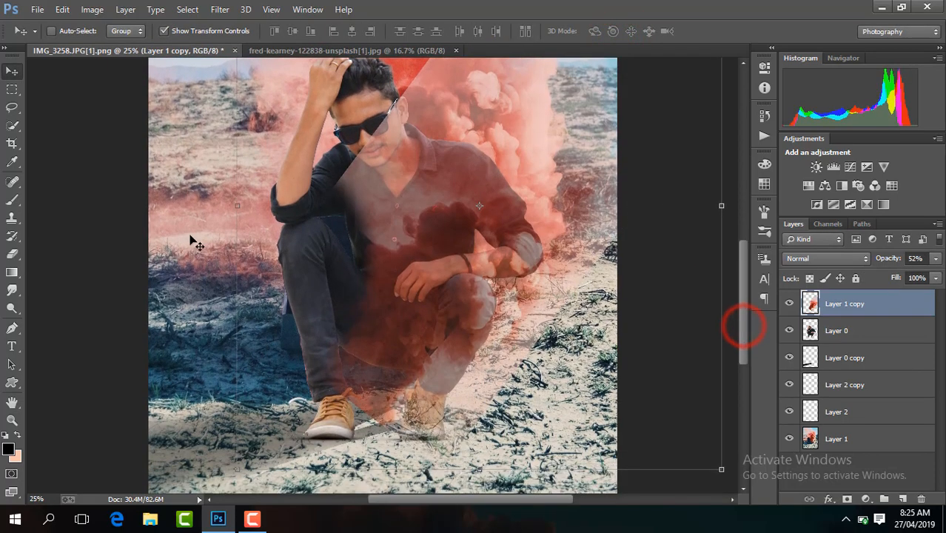
click(13, 254)
mouse_move(409, 452)
mouse_down()
mouse_move(374, 406)
mouse_move(442, 411)
mouse_up()
mouse_move(539, 422)
mouse_down()
mouse_move(577, 336)
mouse_move(517, 405)
mouse_move(424, 429)
mouse_move(551, 415)
mouse_up()
- Set the opacity of Layer 1 copy to 100% and erase its smoke from the shin above the shoe
click(933, 258)
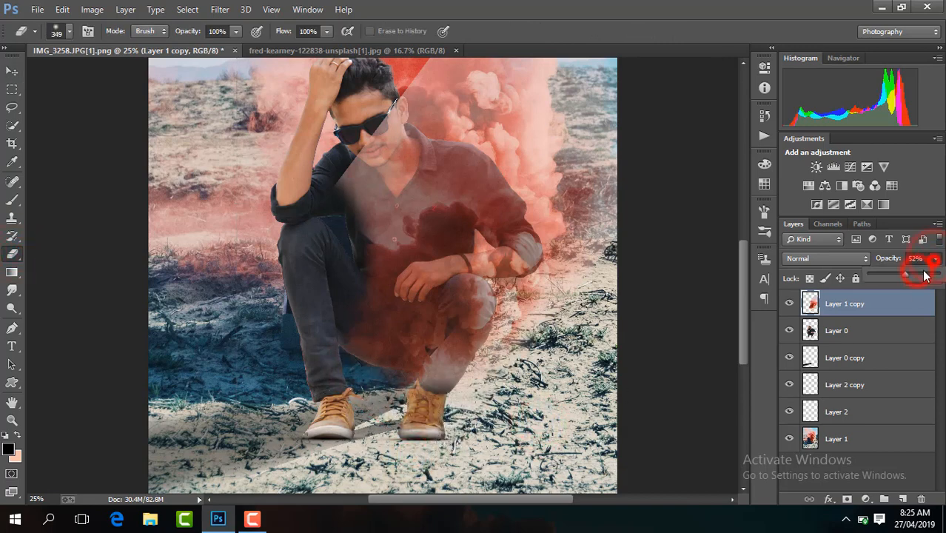
drag(924, 275, 936, 272)
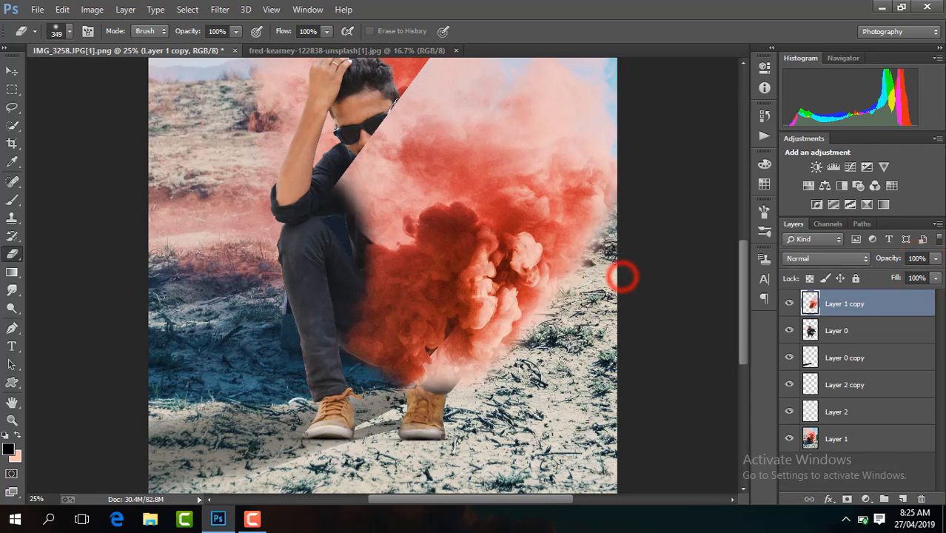
mouse_move(429, 393)
mouse_down()
mouse_move(459, 370)
mouse_move(441, 369)
mouse_move(458, 371)
mouse_move(423, 414)
mouse_up()
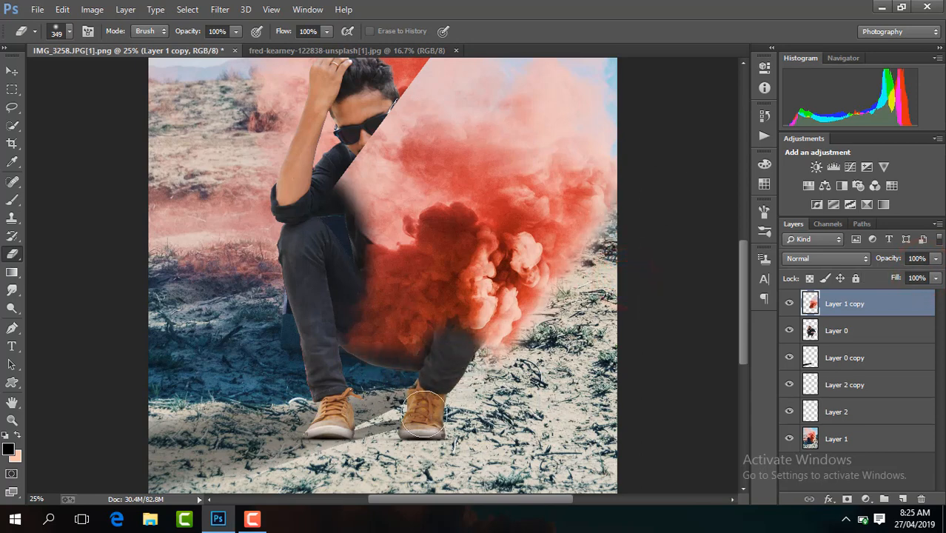
- Erase the smoke copy's hard edge over the face and collar, plus its leftover sky and outer edge
mouse_move(356, 158)
mouse_down()
mouse_move(404, 85)
mouse_move(381, 195)
mouse_move(388, 228)
mouse_move(420, 177)
mouse_move(471, 80)
mouse_up()
drag(741, 262, 743, 222)
mouse_move(446, 120)
mouse_down()
mouse_move(483, 129)
mouse_move(551, 101)
mouse_up()
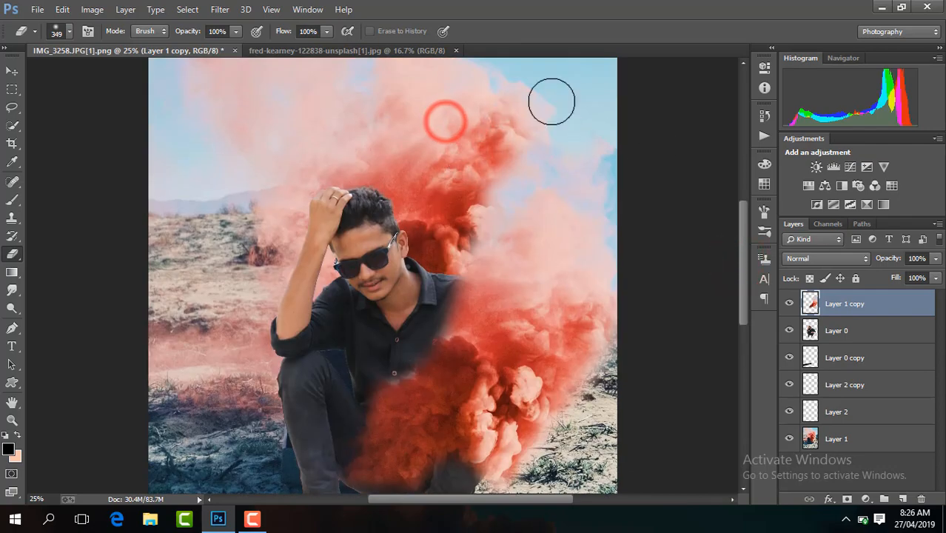
mouse_move(617, 151)
mouse_down()
mouse_move(623, 194)
mouse_move(464, 168)
mouse_move(560, 154)
mouse_move(632, 201)
mouse_up()
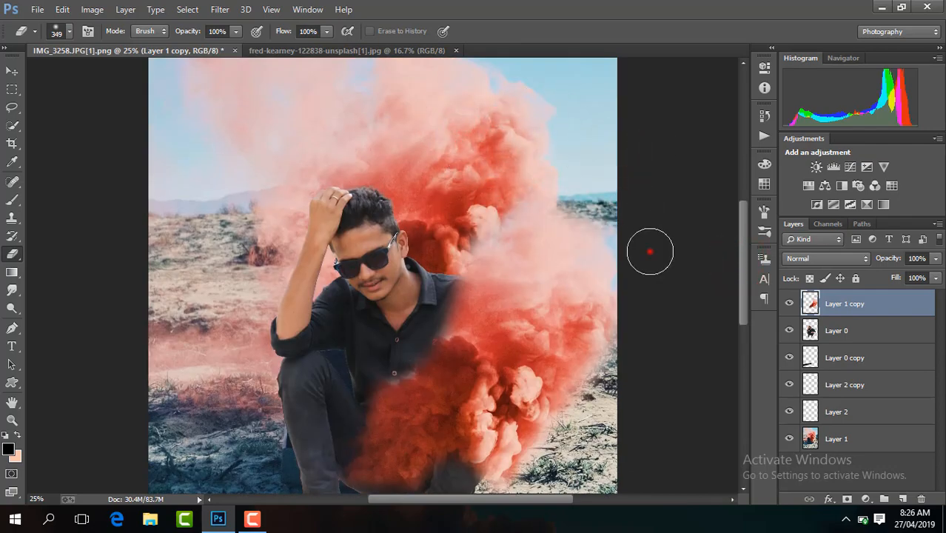
mouse_move(649, 252)
mouse_down()
mouse_move(653, 310)
mouse_move(605, 422)
mouse_up()
key(ctrl+minus)
key(ctrl+minus)
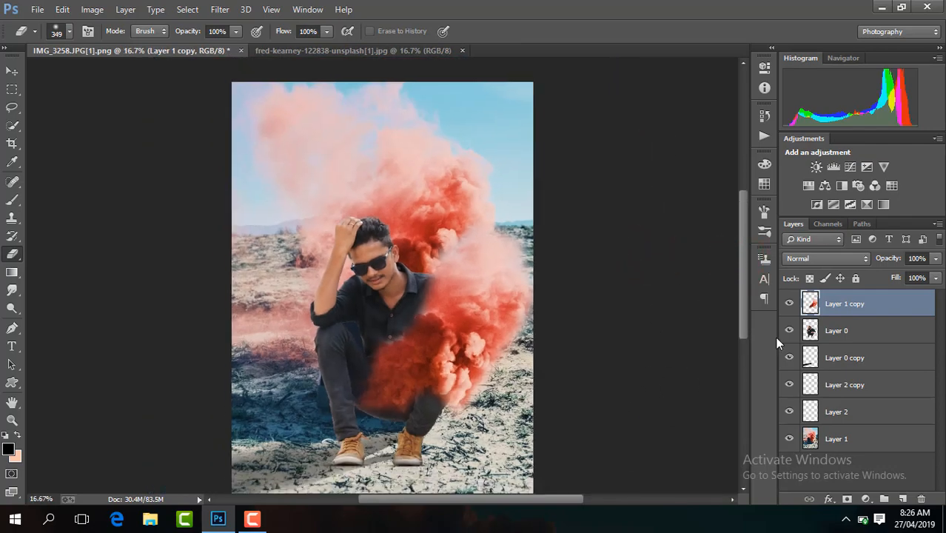
click(937, 259)
mouse_move(933, 274)
mouse_down()
mouse_move(922, 280)
mouse_move(937, 278)
mouse_up()
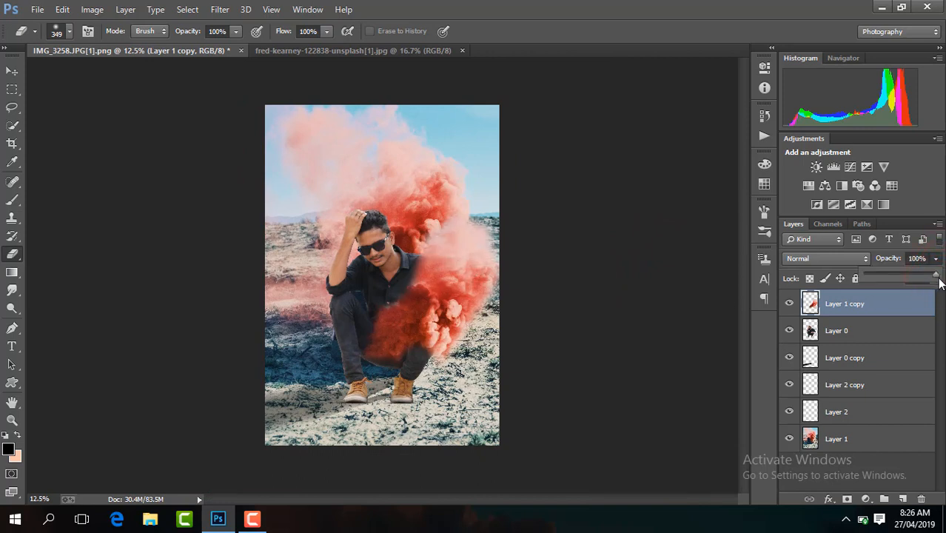
click(12, 71)
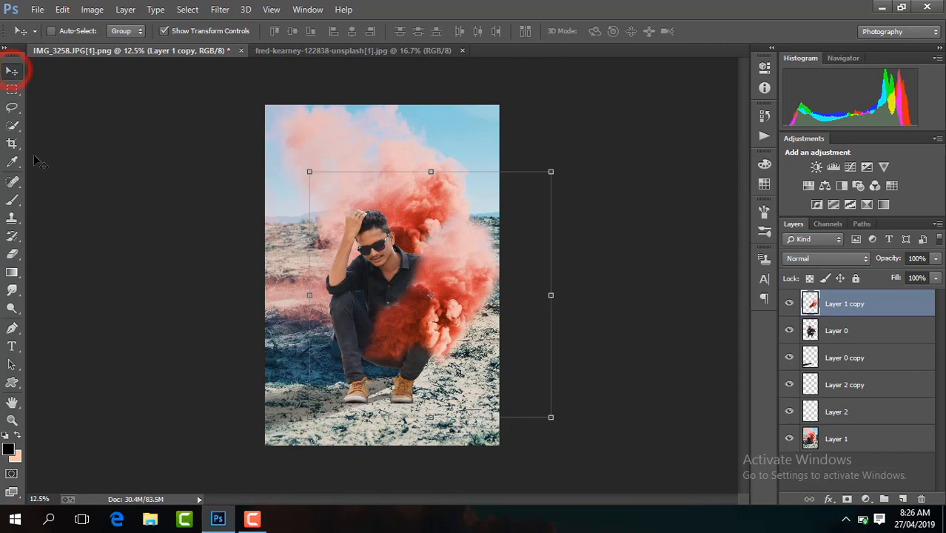
- Enlarge the soft Eraser to 1447 px and erase the smoke covering the man's knees and forearm
click(11, 254)
key(ctrl+plus)
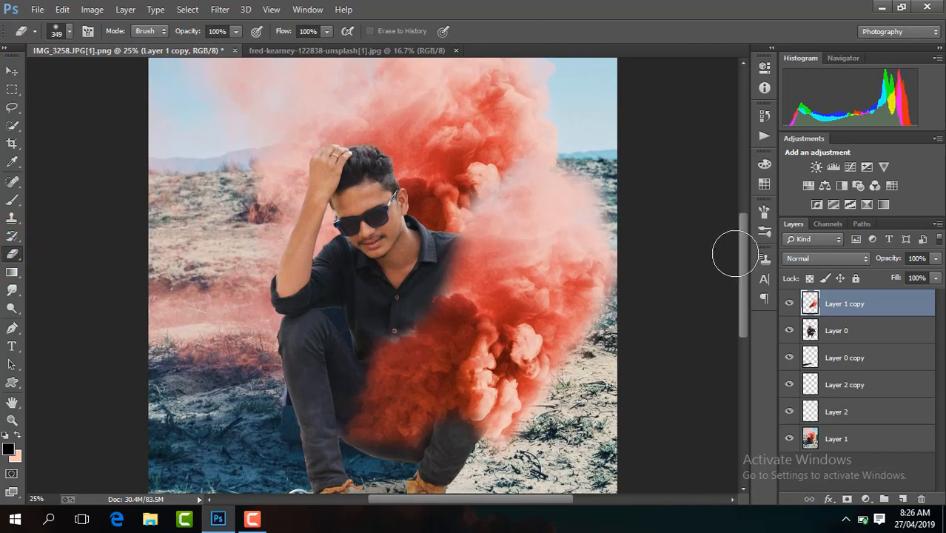
scroll(746, 261, down, 3)
click(69, 31)
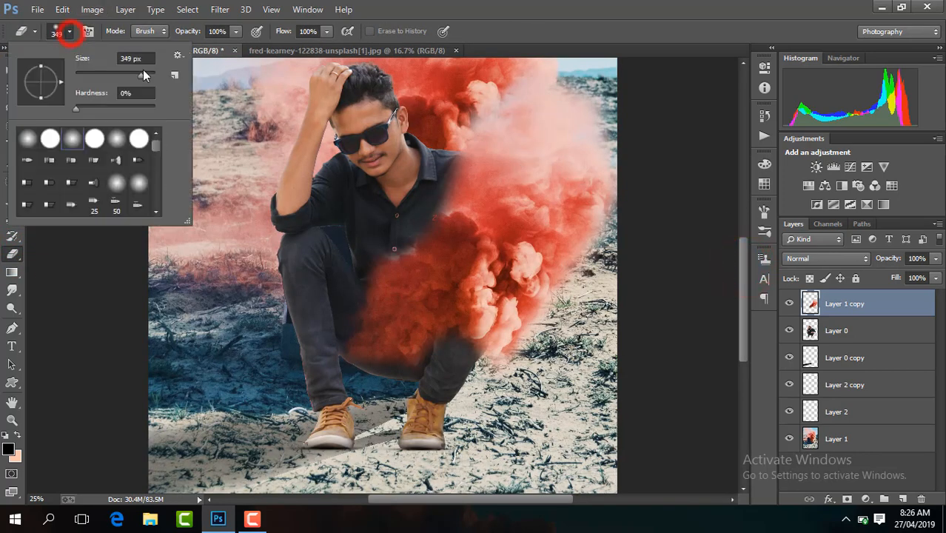
drag(150, 73, 146, 74)
mouse_move(373, 408)
mouse_down()
mouse_move(353, 394)
mouse_move(412, 402)
mouse_move(569, 365)
mouse_move(437, 411)
mouse_move(387, 370)
mouse_up()
click(701, 191)
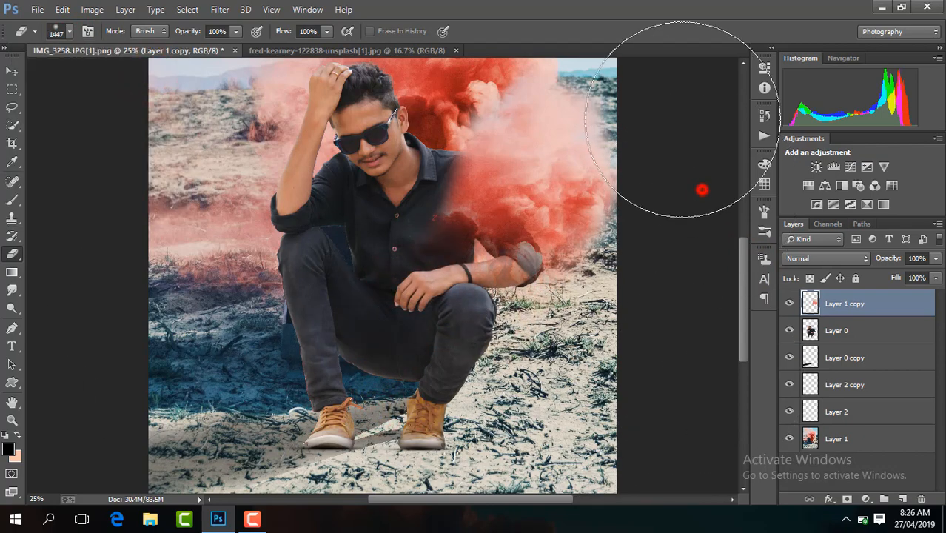
- Erase the upper and outer parts of the smoke copy, keeping only the smoke around the man's shoulder
drag(744, 282, 743, 262)
drag(622, 65, 323, 67)
click(692, 236)
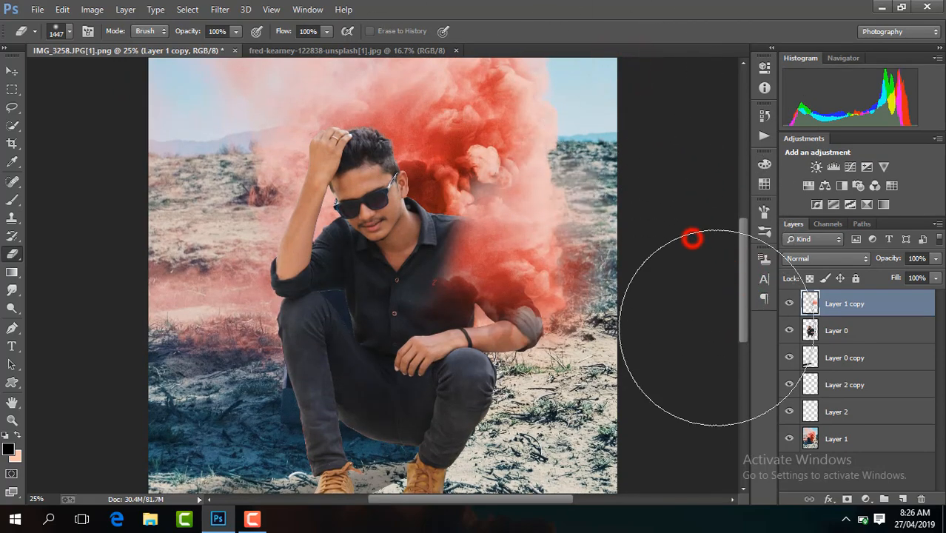
- Shift the smoke copy slightly up and left over the shoulder and erase its remaining traces around the legs with the 1447 px Eraser
click(12, 70)
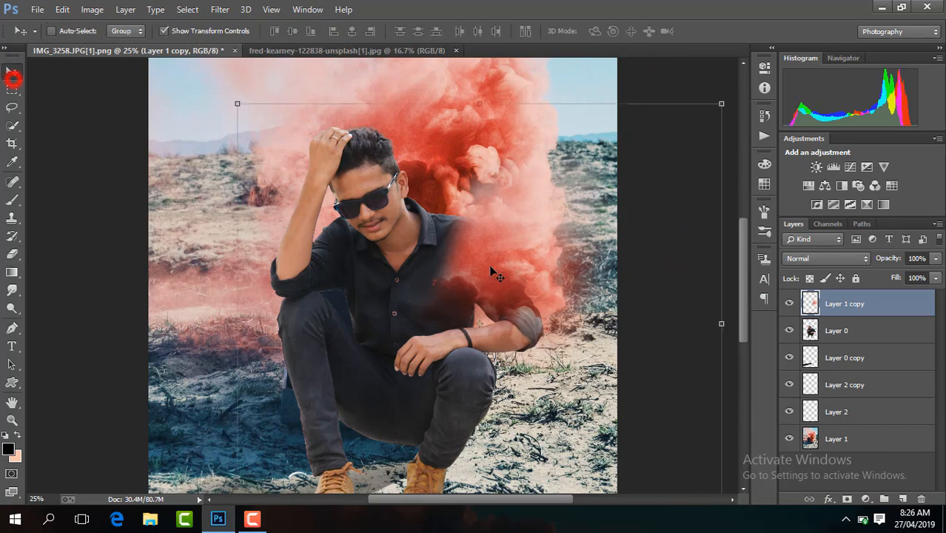
drag(529, 304, 546, 320)
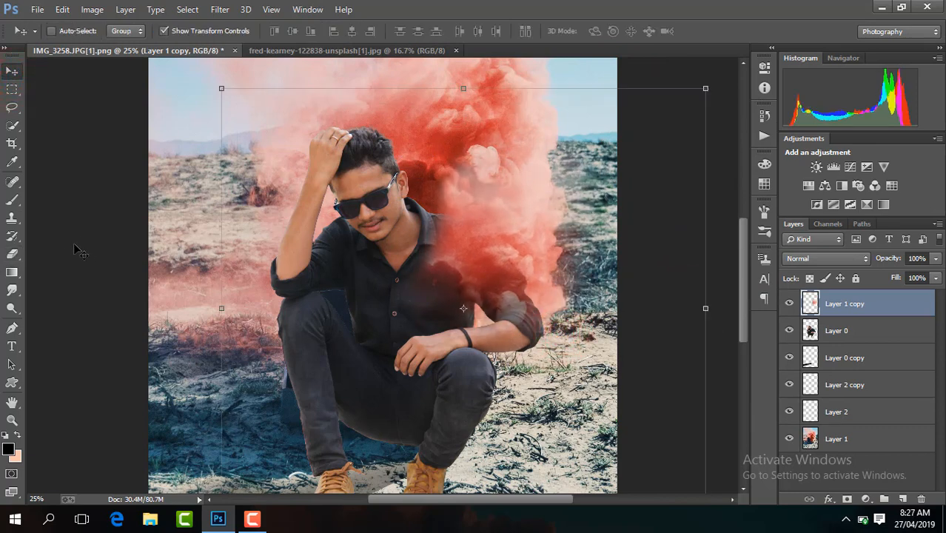
click(13, 254)
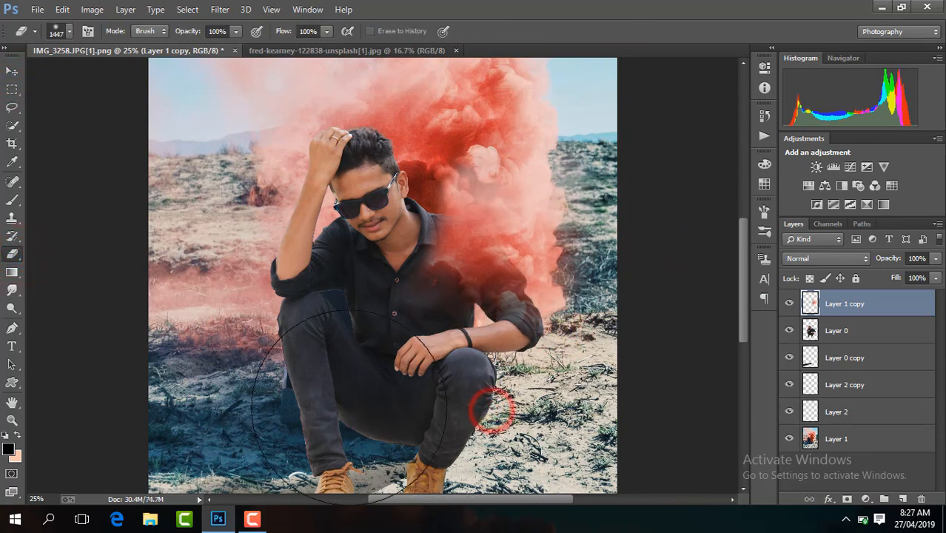
click(320, 308)
key(ctrl+minus)
key(ctrl+minus)
key(ctrl+minus)
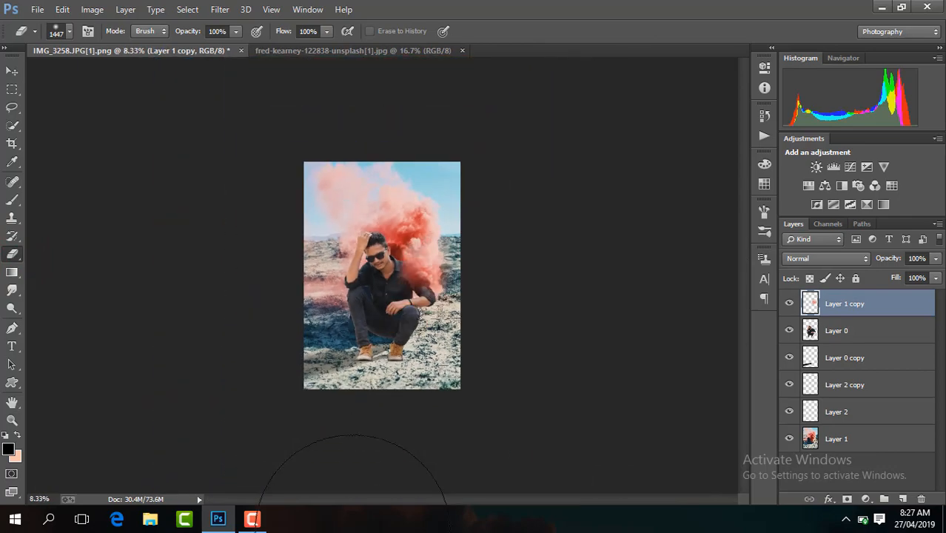
- Duplicate Layer 1 copy and move the duplicate smoke across to the man's raised arm
key(ctrl+plus)
key(ctrl+j)
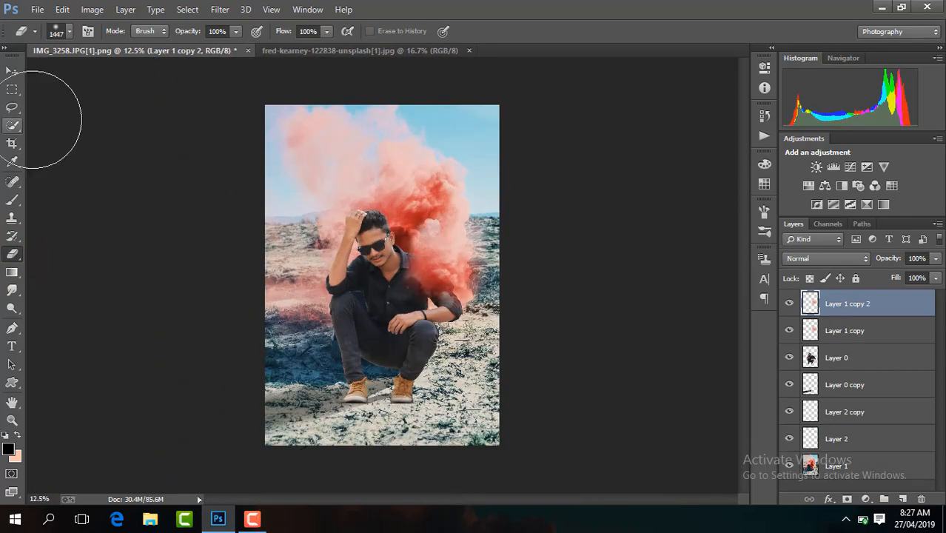
click(14, 73)
drag(474, 342, 386, 289)
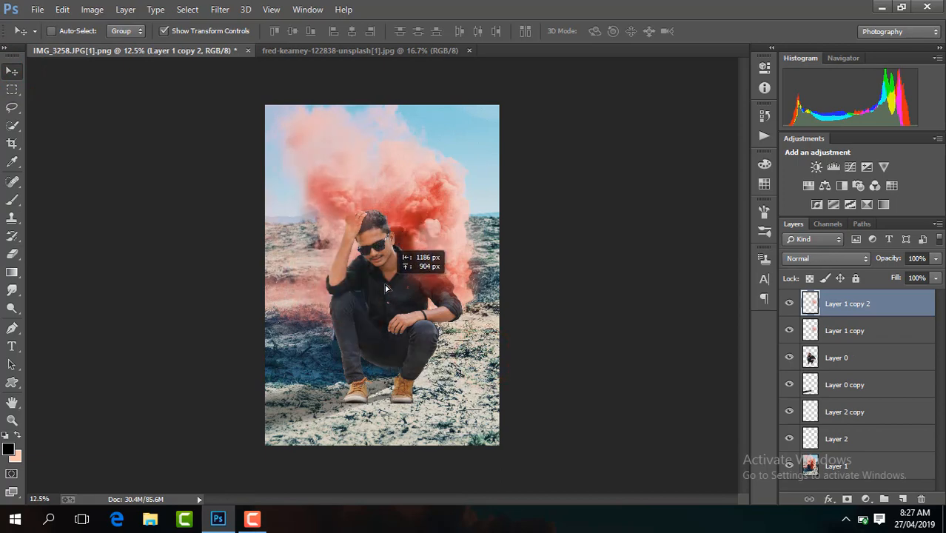
mouse_move(377, 334)
mouse_down()
mouse_move(399, 259)
mouse_move(370, 331)
mouse_up()
- Flip the duplicate smoke horizontally, position it around the man's raised elbow, and turn off the transform controls
key(ctrl+plus)
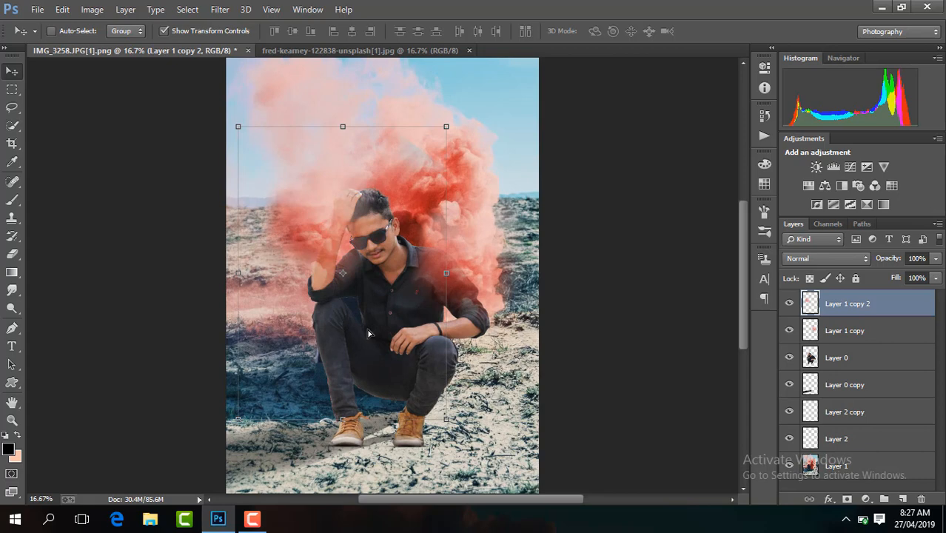
right_click(460, 241)
click(526, 444)
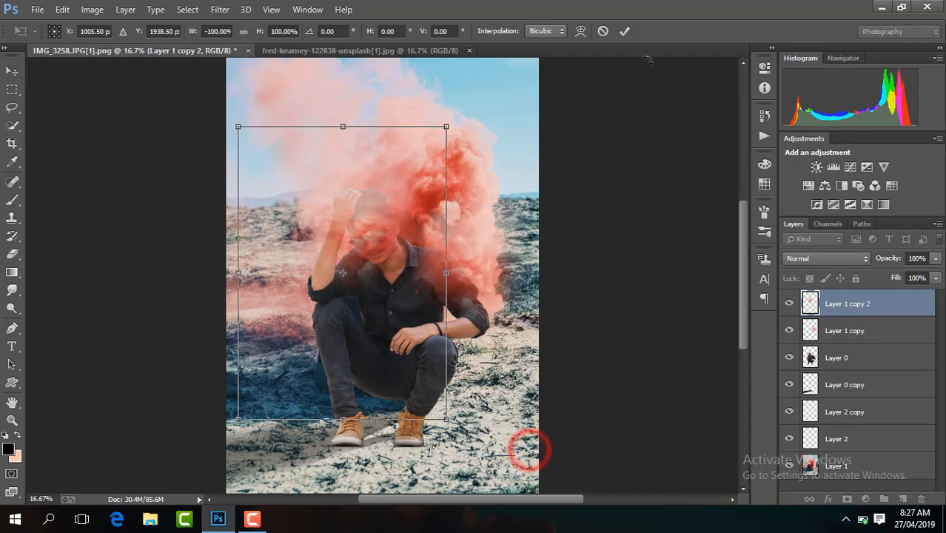
drag(386, 218, 320, 278)
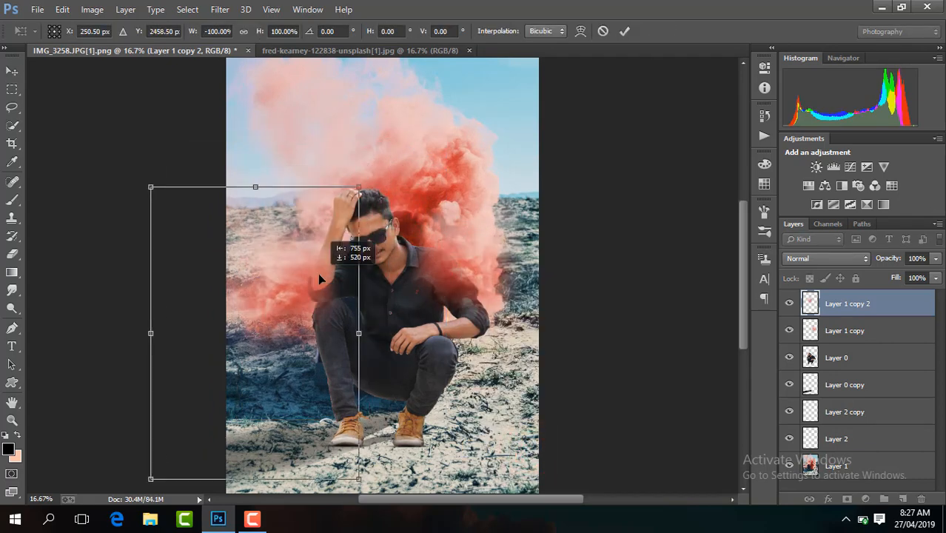
click(624, 31)
click(180, 31)
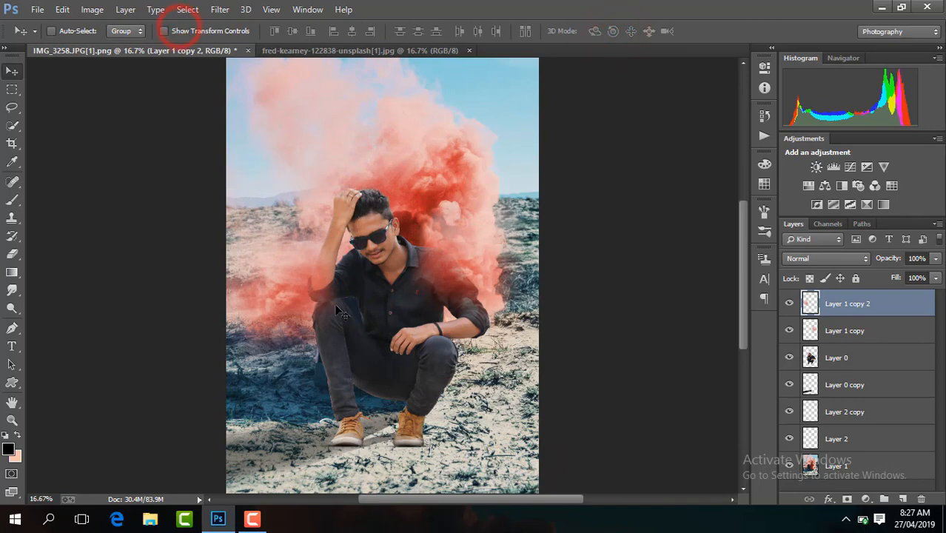
- Examine how the smoke copies blend around the man's elbow and shoulder, both close up and across the whole image
key(ctrl+minus)
key(ctrl+minus)
key(ctrl+minus)
key(ctrl+plus)
key(ctrl+plus)
key(ctrl+plus)
key(ctrl+plus)
key(ctrl+plus)
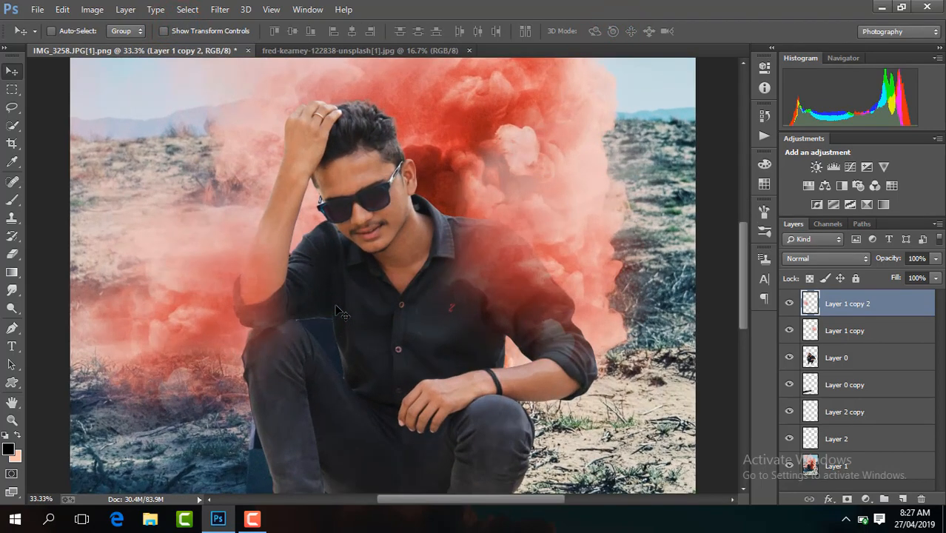
key(ctrl+minus)
key(ctrl+minus)
key(ctrl+minus)
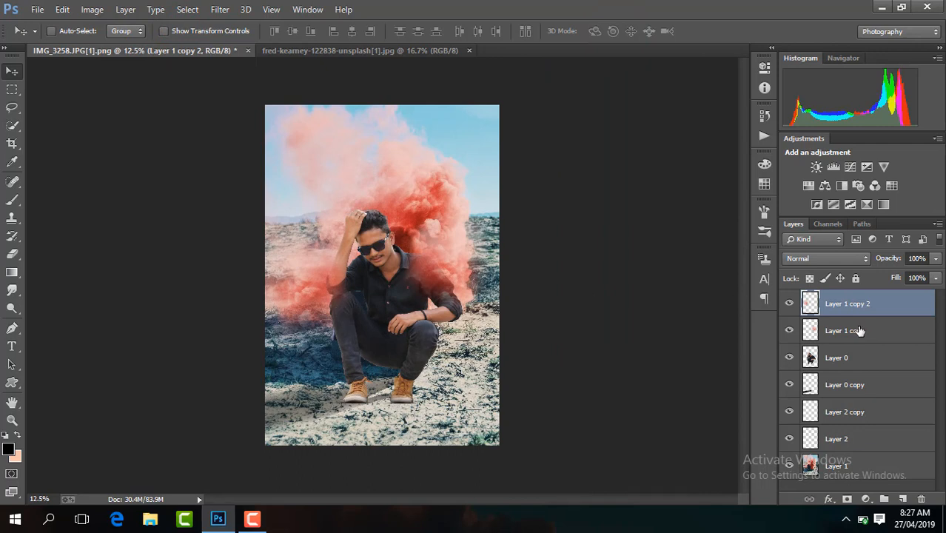
- Duplicate Layer 1 copy 2 and move the duplicate smoke up over the man's raised hand
key(ctrl+j)
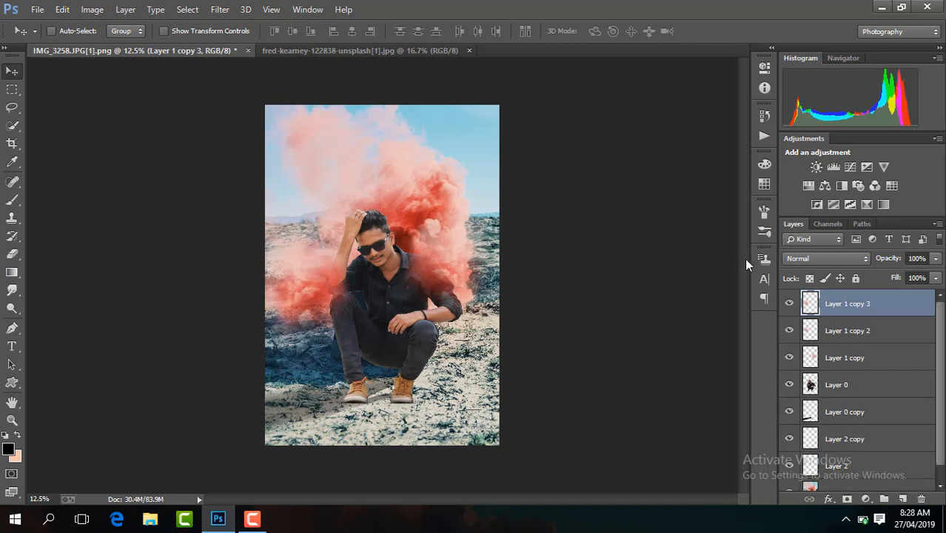
mouse_move(338, 265)
mouse_down()
mouse_move(464, 315)
mouse_move(340, 331)
mouse_move(445, 358)
mouse_move(429, 319)
mouse_move(441, 246)
mouse_move(450, 262)
mouse_move(464, 250)
mouse_move(409, 194)
mouse_move(387, 187)
mouse_move(391, 194)
mouse_up()
- Resize the soft Eraser to 489 px and erase the upper and outer parts of the smoke around the man's raised hand
click(12, 254)
key(ctrl+plus)
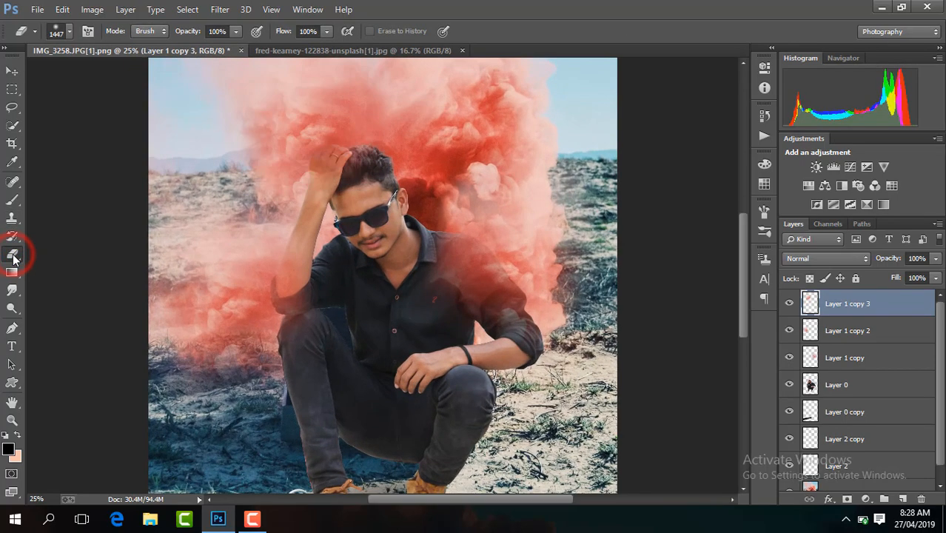
drag(743, 292, 743, 251)
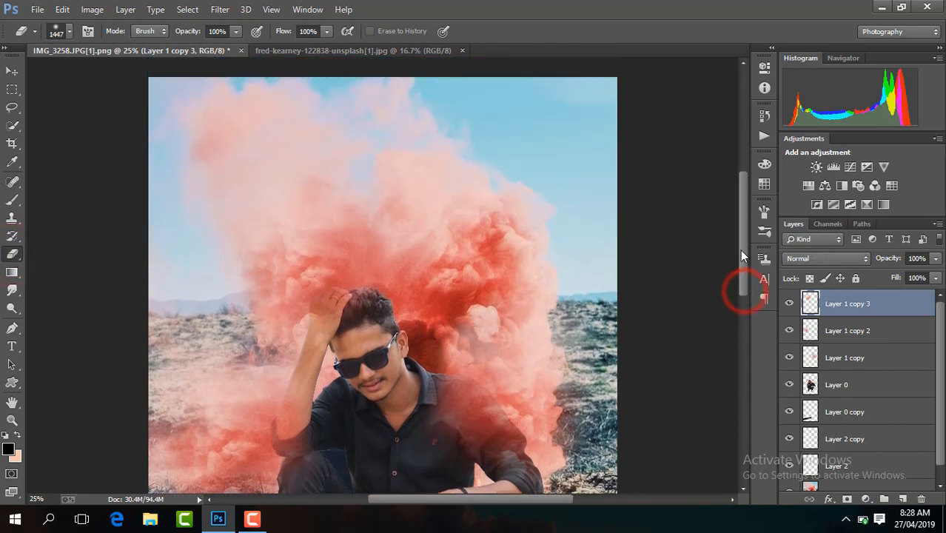
click(56, 31)
click(131, 77)
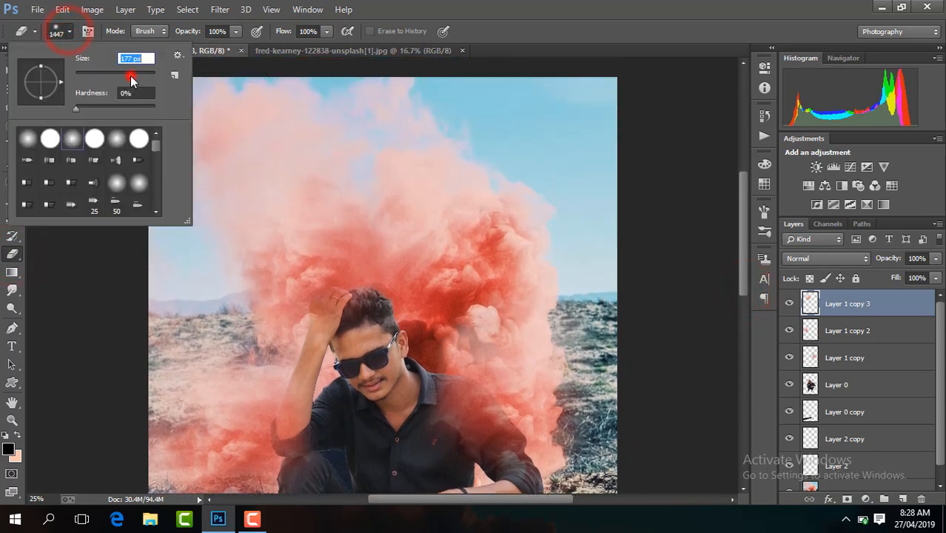
click(147, 77)
click(273, 232)
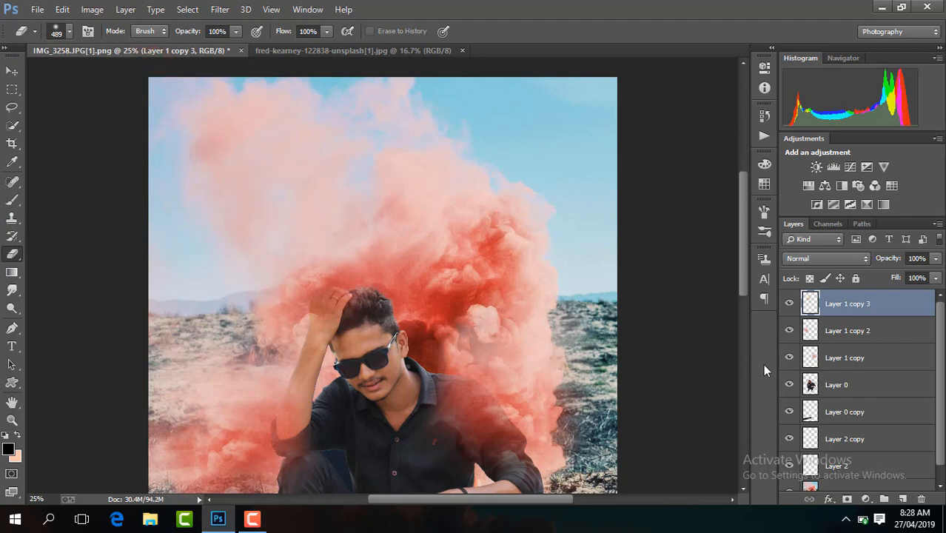
- Erase the excess smoke on Layer 1 copy over the bright puff beside the man's head and along the cloud's outer edge
click(788, 360)
click(788, 360)
click(502, 281)
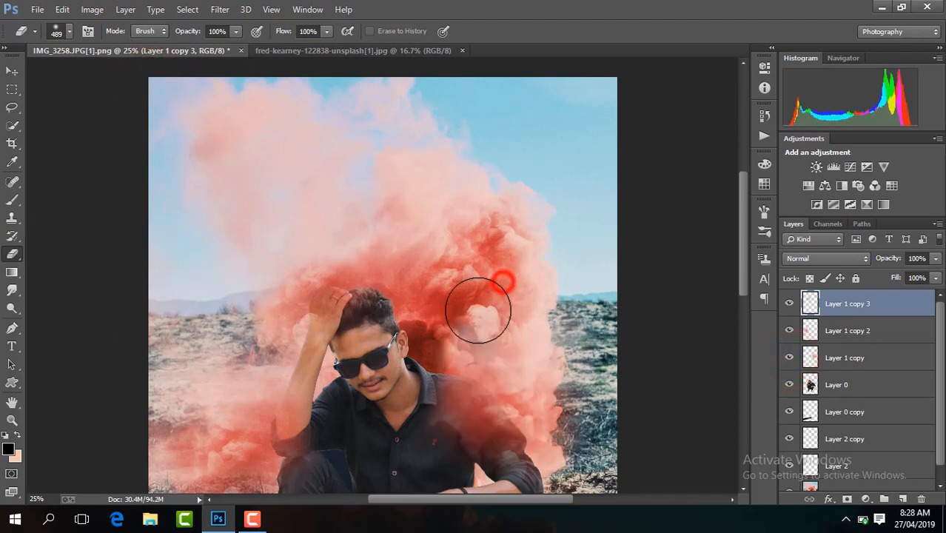
click(477, 310)
click(845, 357)
click(485, 299)
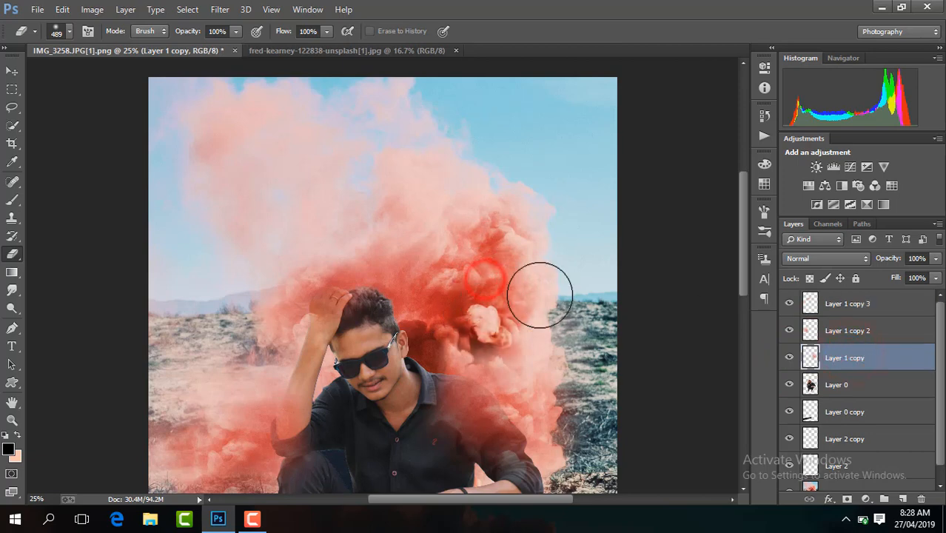
click(603, 326)
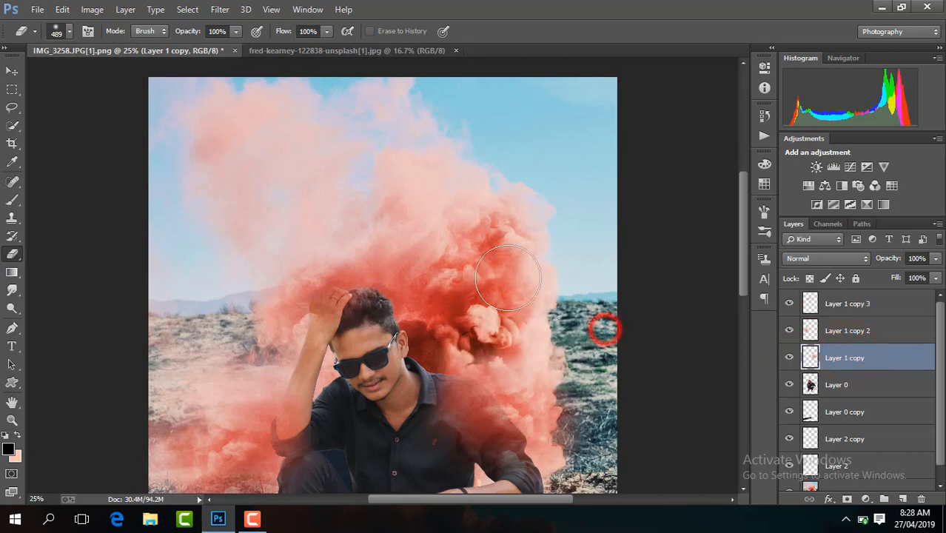
click(642, 395)
click(602, 379)
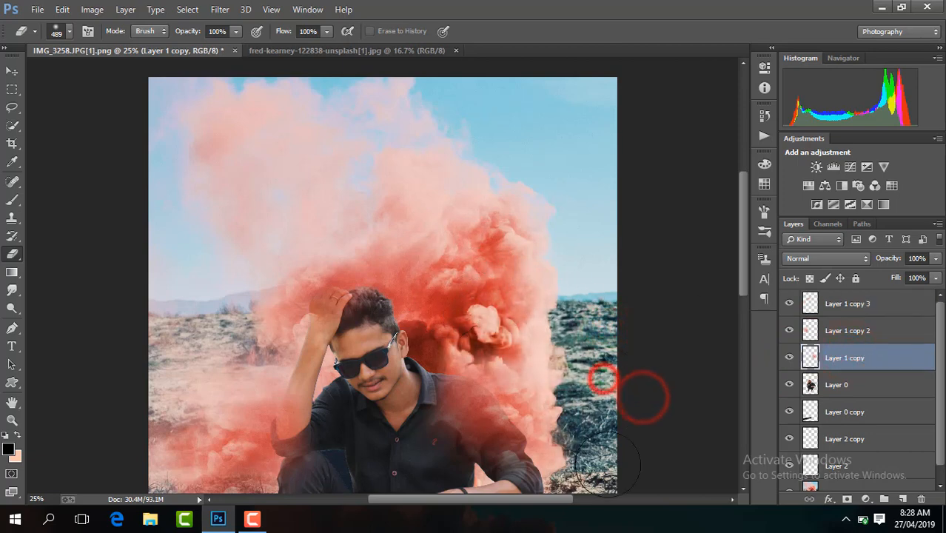
key(ctrl+minus)
key(ctrl+minus)
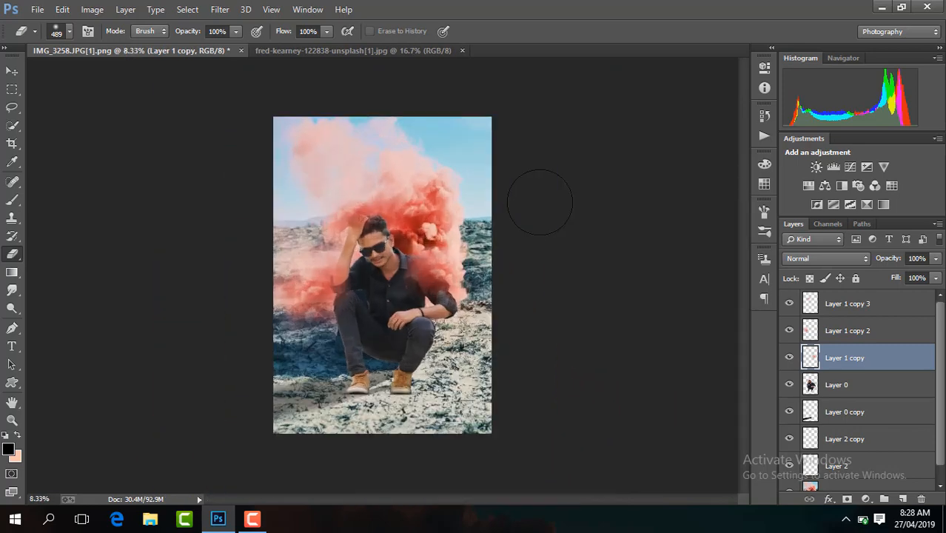
- Darken the foreground with black-to-transparent gradients from the image's lower edge on a new top layer, and reduce that layer's opacity to 58%
click(887, 310)
click(902, 499)
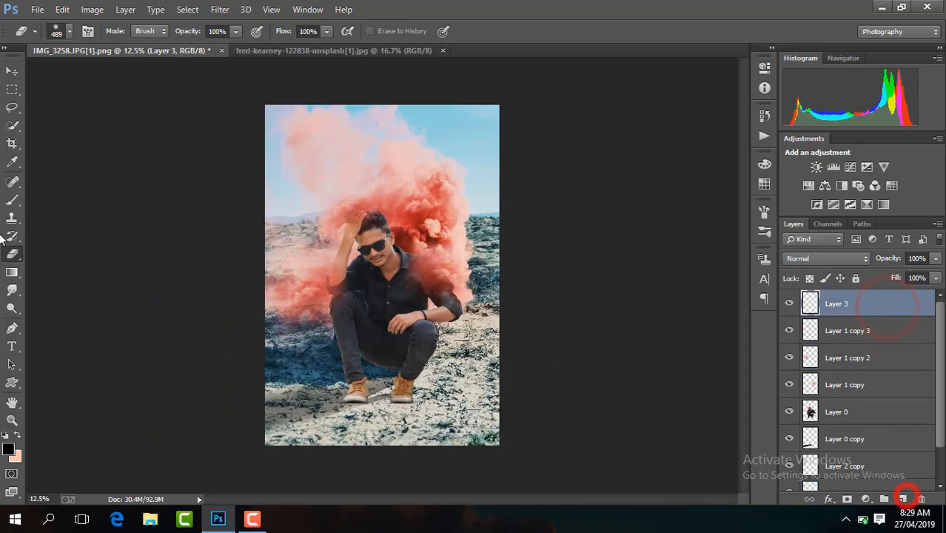
click(12, 271)
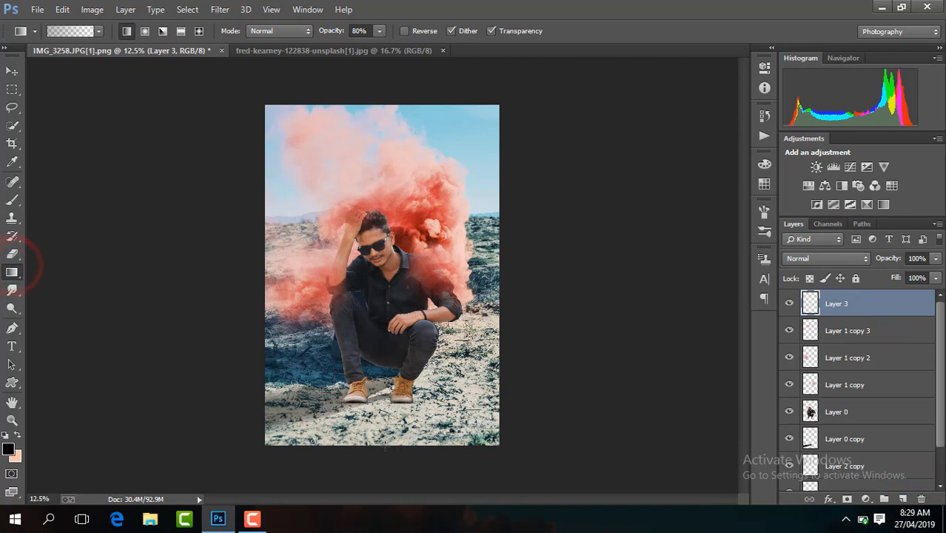
drag(384, 446, 387, 333)
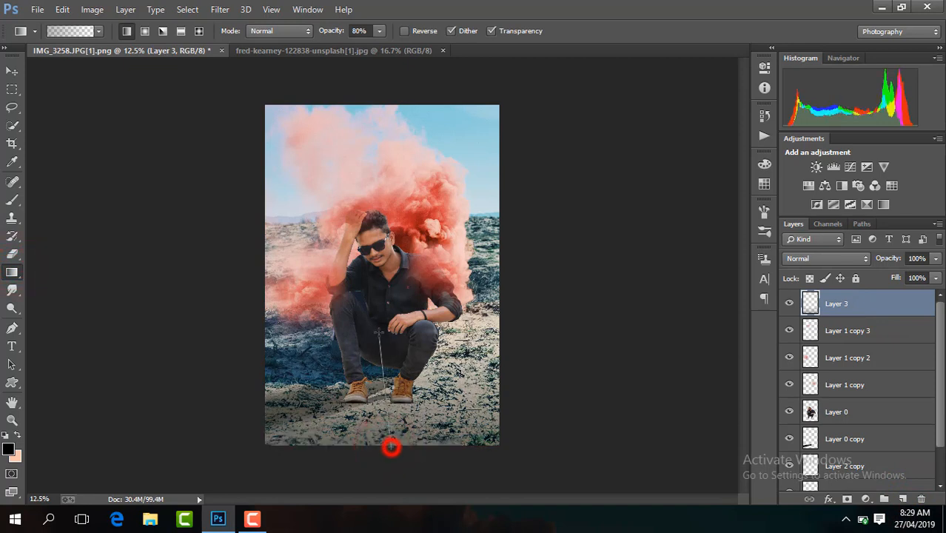
drag(391, 446, 391, 446)
click(935, 259)
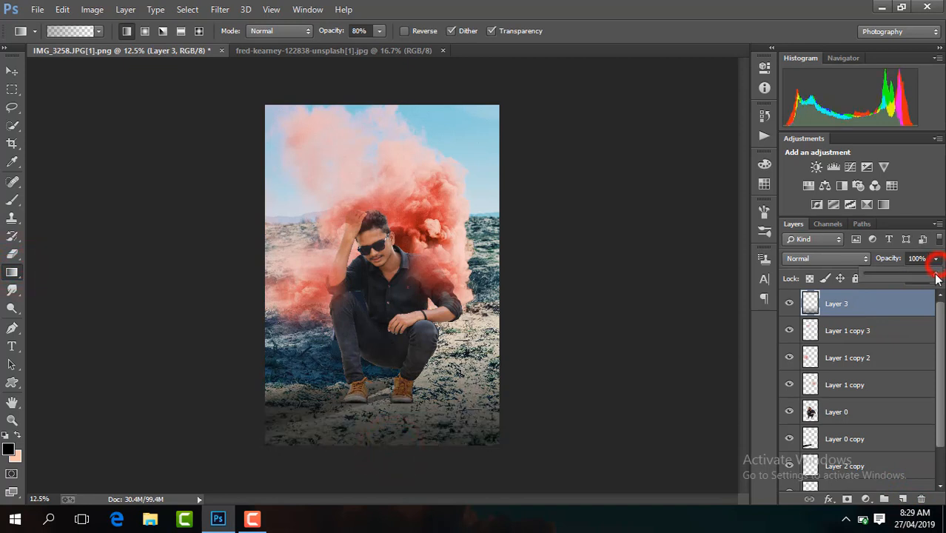
drag(936, 274, 905, 274)
- Open the man's Layer 0 in the Camera Raw Filter; set Exposure +0.40, Contrast +38, Shadows +30 and Blacks -33, and raise Clarity slightly
click(837, 414)
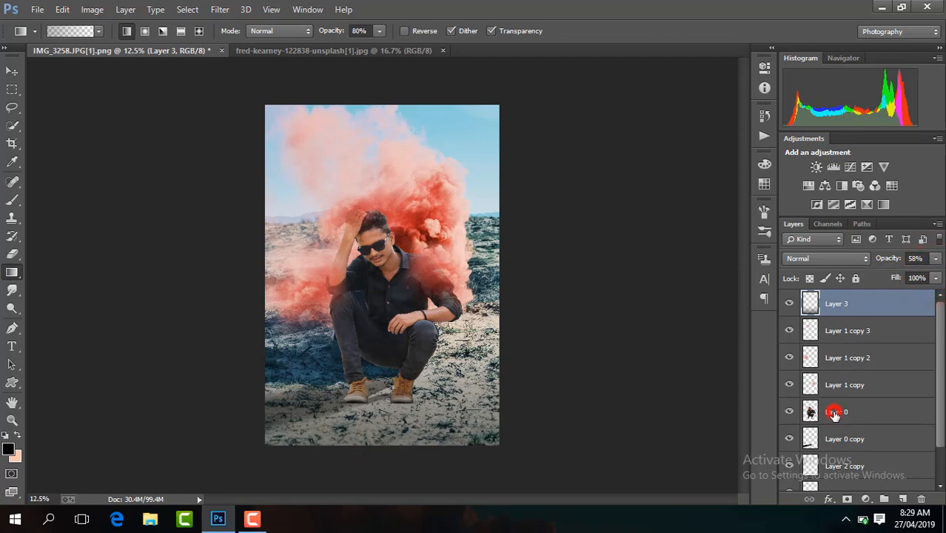
click(220, 9)
click(285, 91)
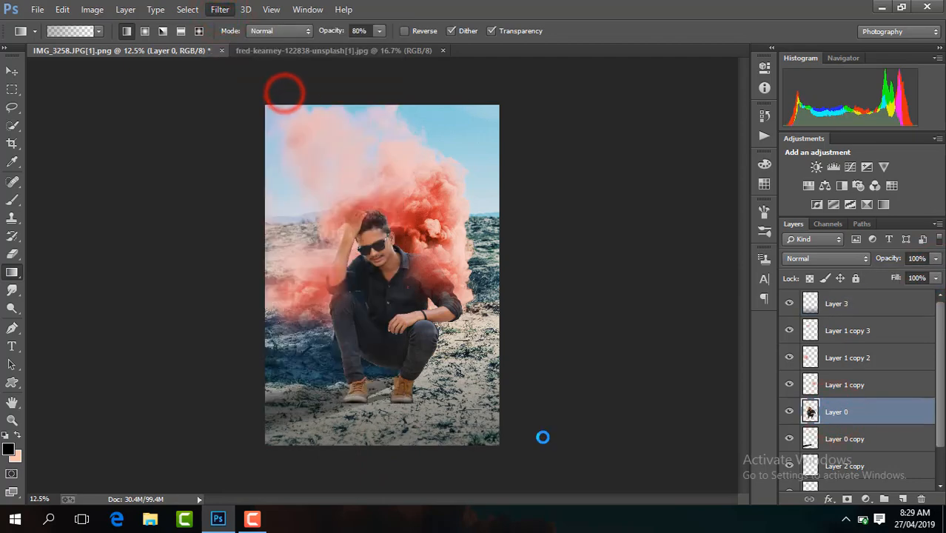
drag(816, 336, 847, 356)
drag(809, 445, 787, 442)
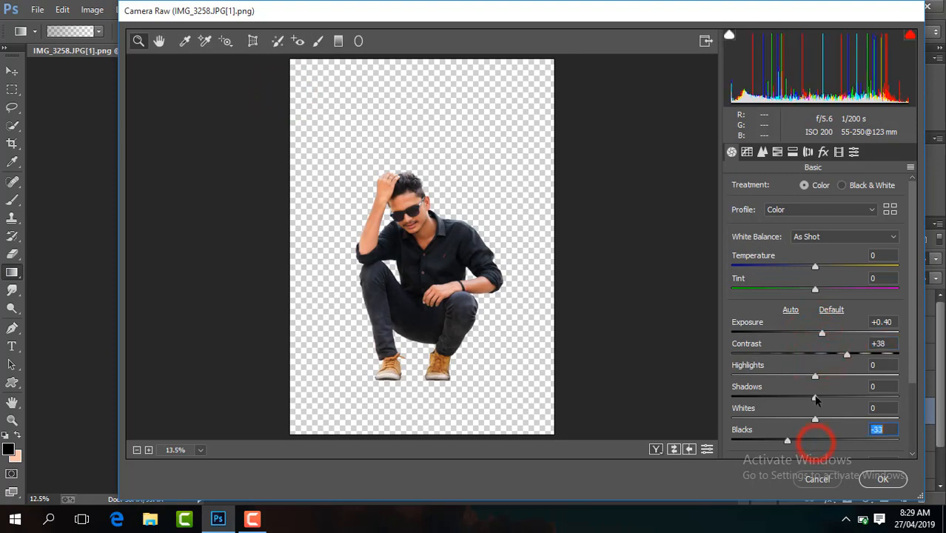
drag(912, 370, 912, 424)
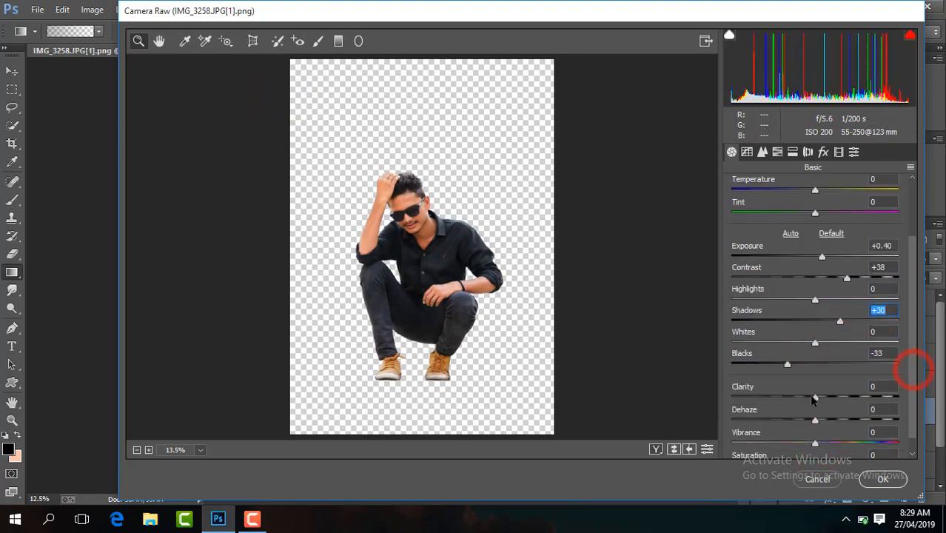
drag(814, 396, 830, 399)
- Set HSL saturation to Oranges -12 and Yellows, Greens, Aquas and Blues -100, slightly raise Oranges luminance, and apply the filter
click(777, 152)
click(777, 185)
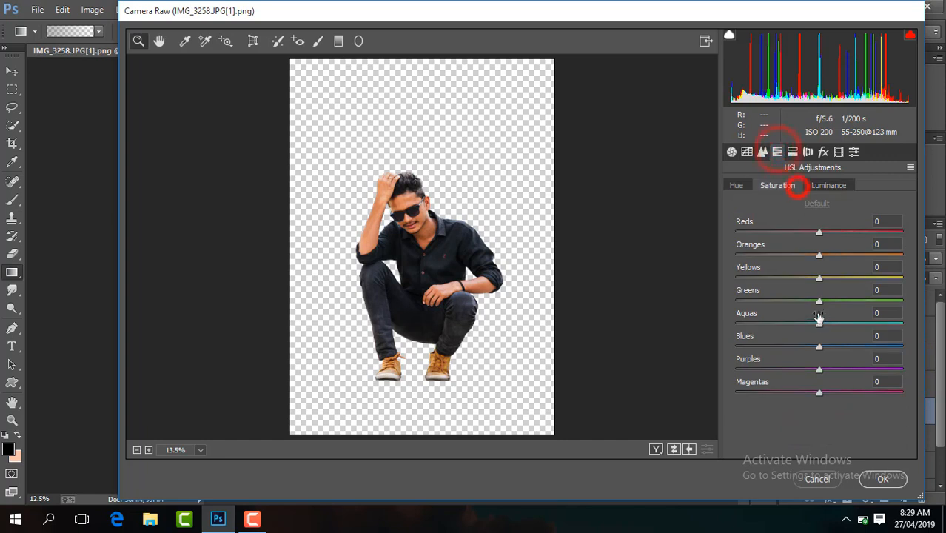
drag(818, 301, 680, 300)
drag(818, 277, 736, 278)
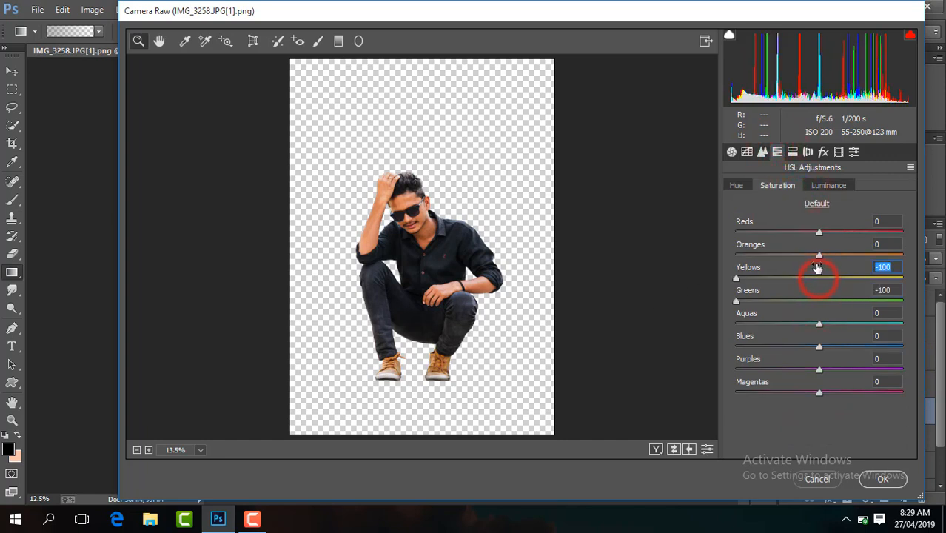
click(843, 185)
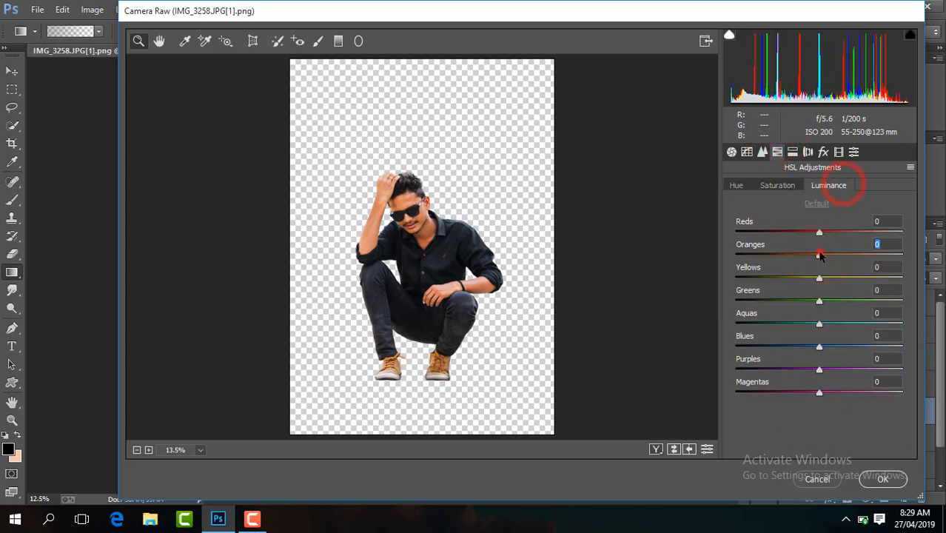
drag(820, 255, 830, 256)
click(737, 186)
drag(819, 346, 676, 342)
click(770, 186)
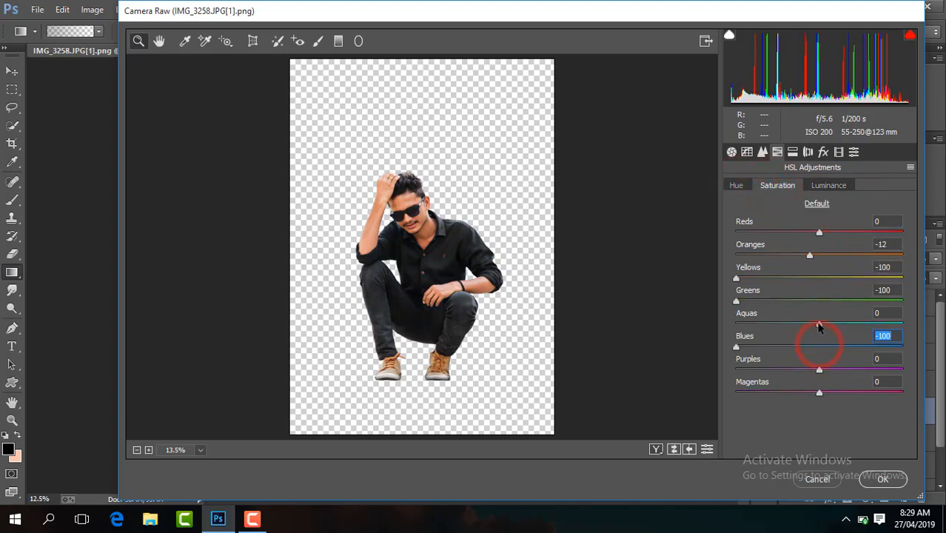
drag(819, 324, 682, 333)
click(881, 479)
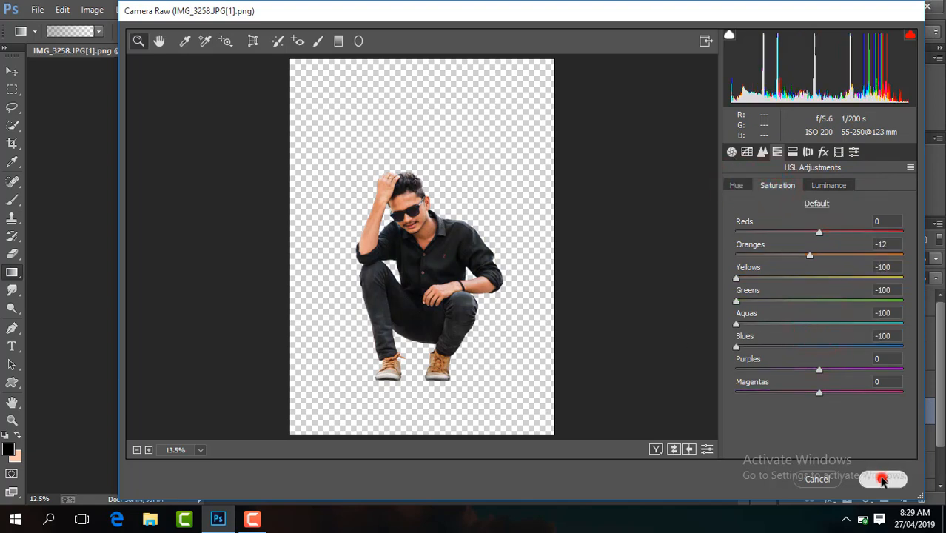
- Flatten all layers into a single Background and duplicate it as a new layer
scroll(828, 370, down, 3)
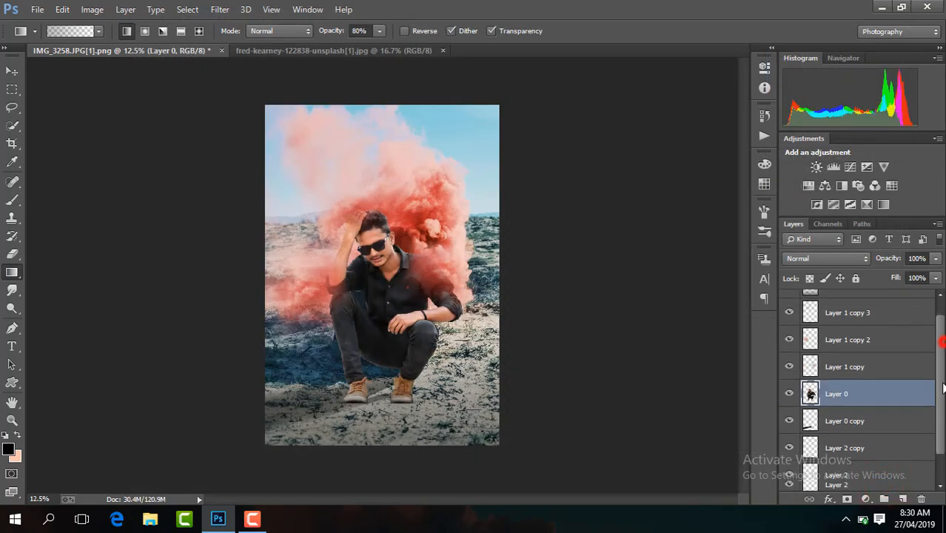
click(861, 475)
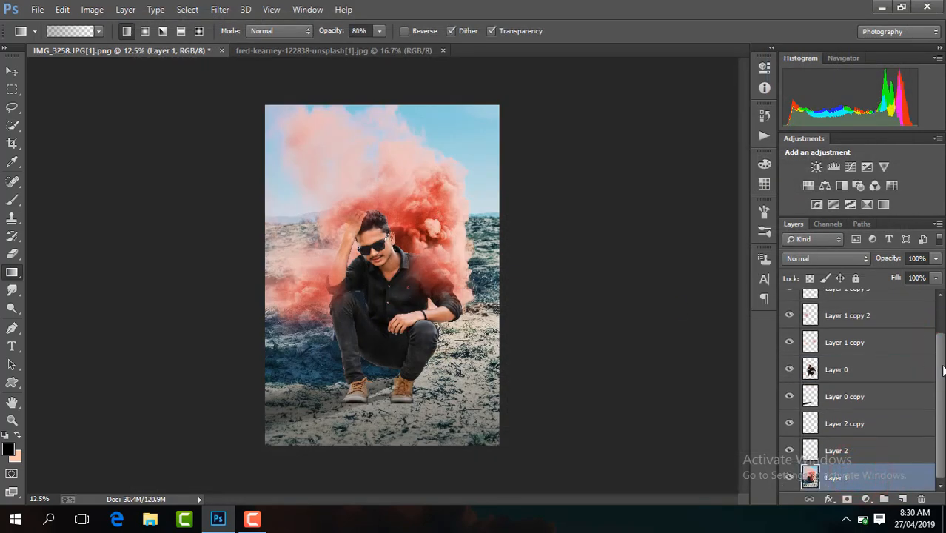
drag(941, 367, 937, 298)
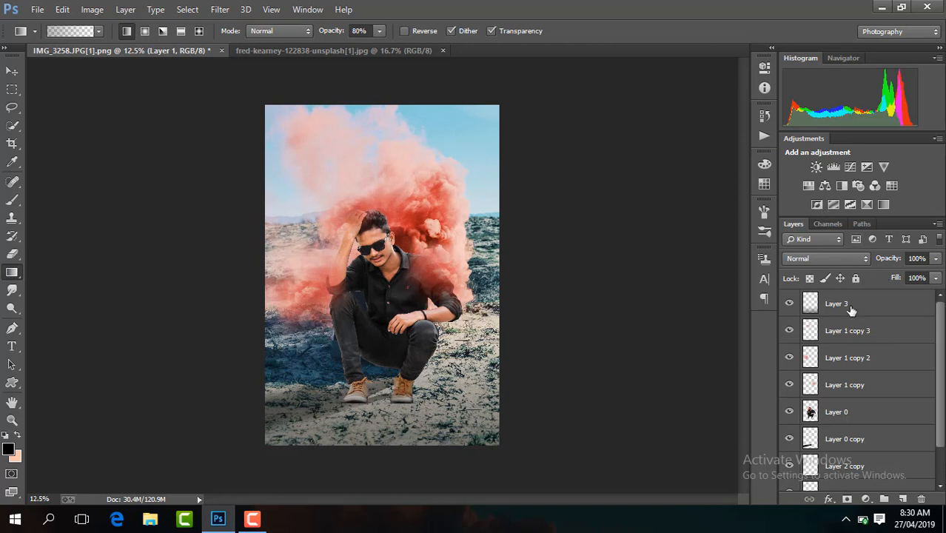
right_click(853, 419)
click(617, 419)
key(ctrl+j)
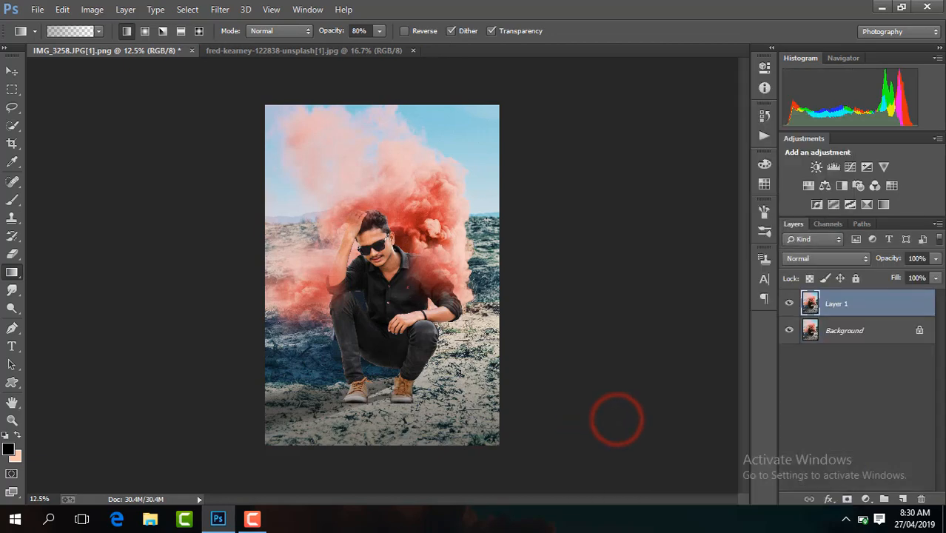
- Open Layer 1 in the Camera Raw Filter; set Exposure +0.15, Contrast +27, Blacks -16, Clarity +4 and Vibrance +20, and warm the Temperature slightly
click(219, 9)
click(287, 89)
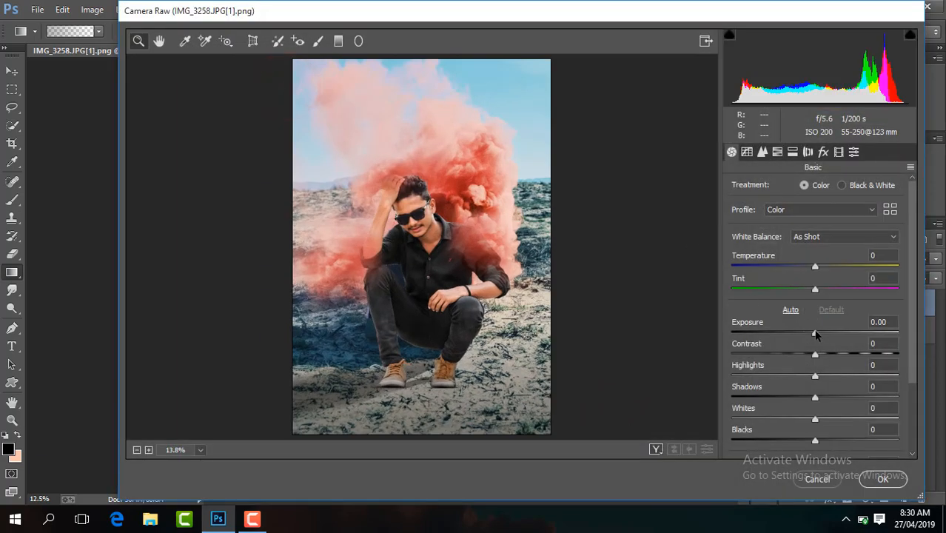
drag(814, 335, 837, 355)
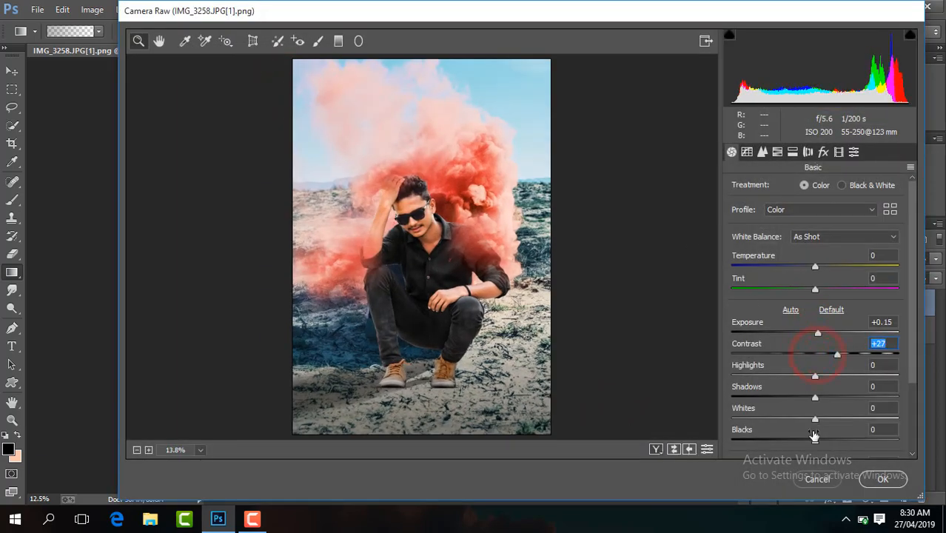
drag(815, 268, 816, 268)
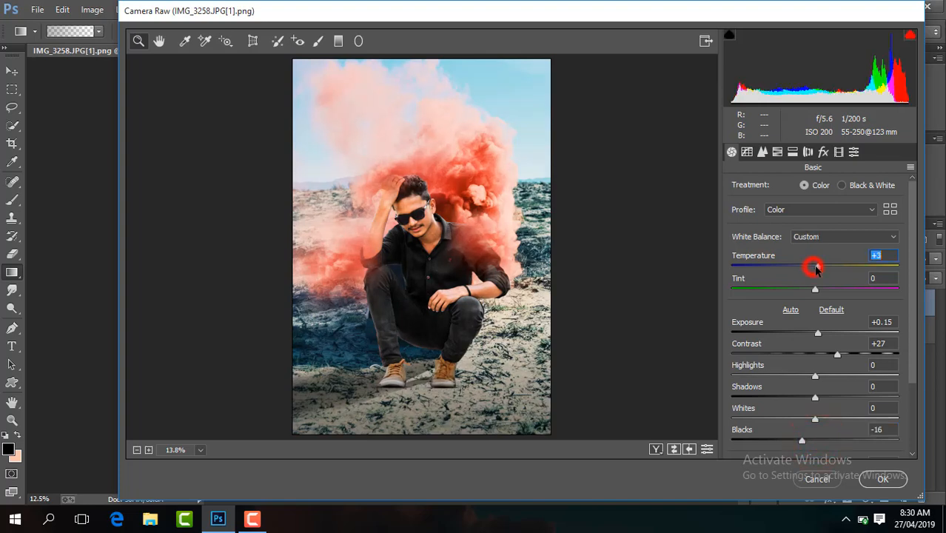
drag(910, 317, 918, 444)
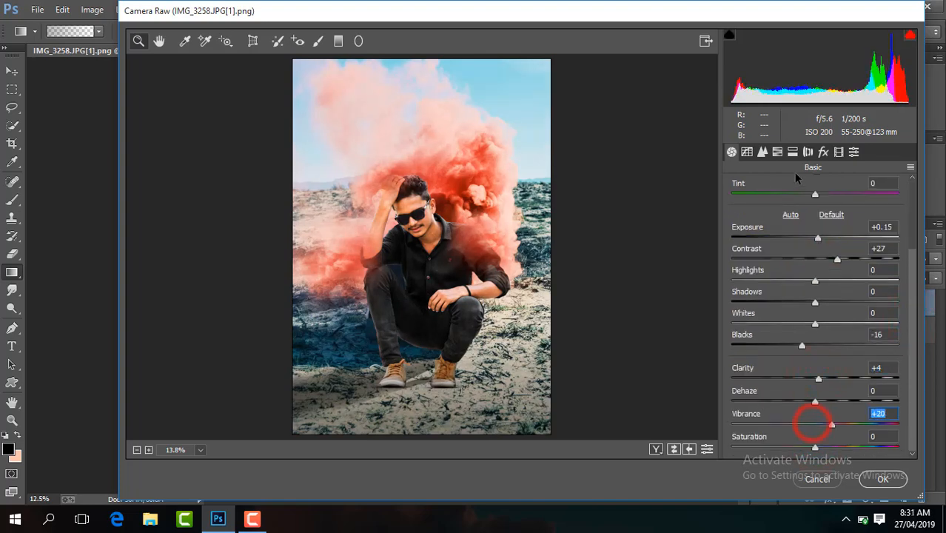
- Set the HSL saturation to Reds +26, Yellows and Greens -100, Aquas +4 and Blues -33
click(777, 152)
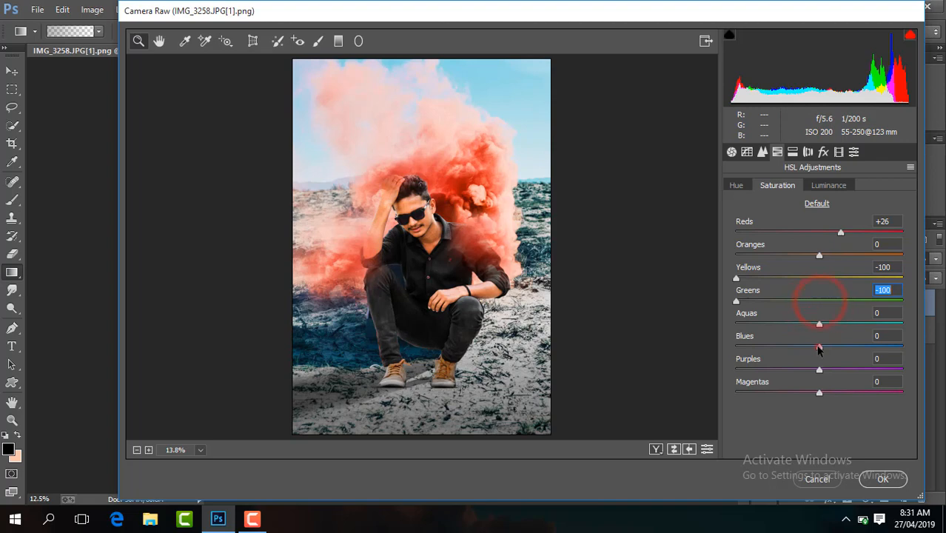
drag(818, 347, 718, 354)
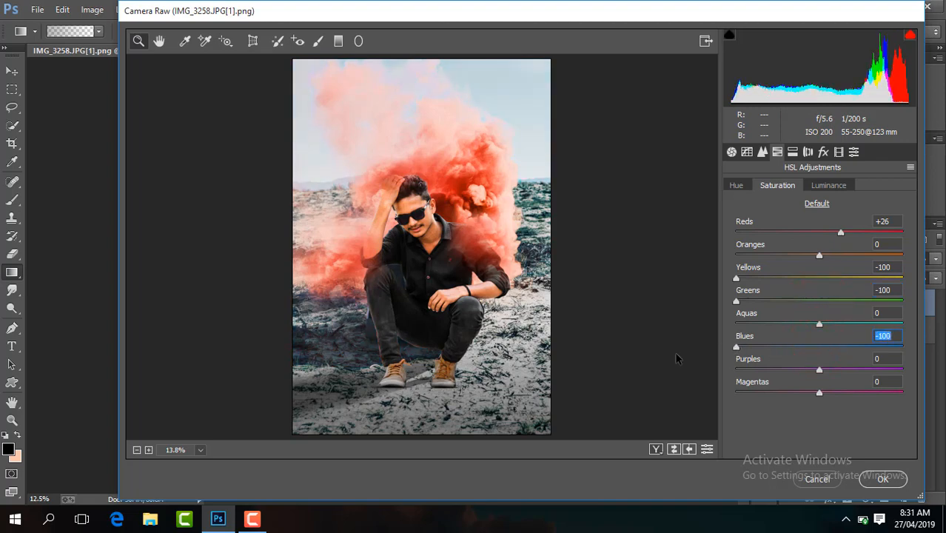
drag(819, 324, 684, 331)
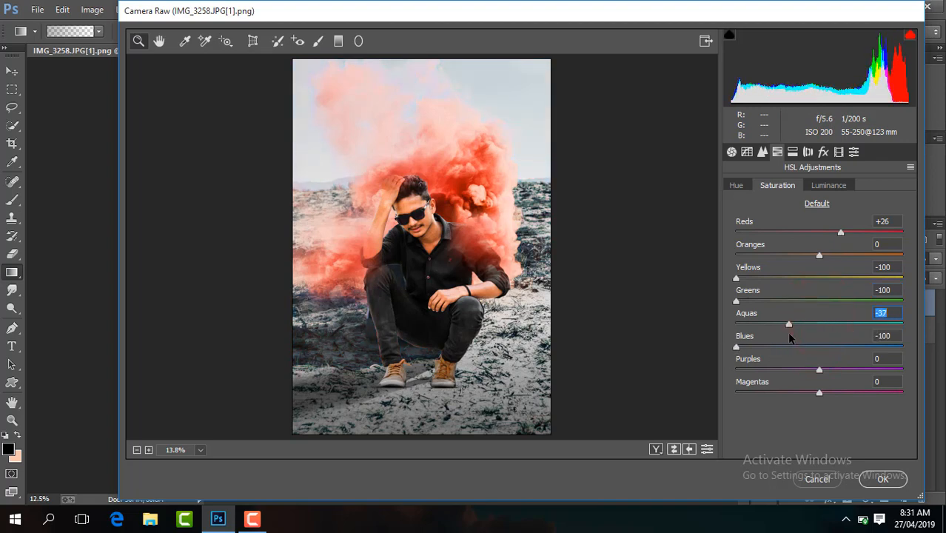
click(738, 185)
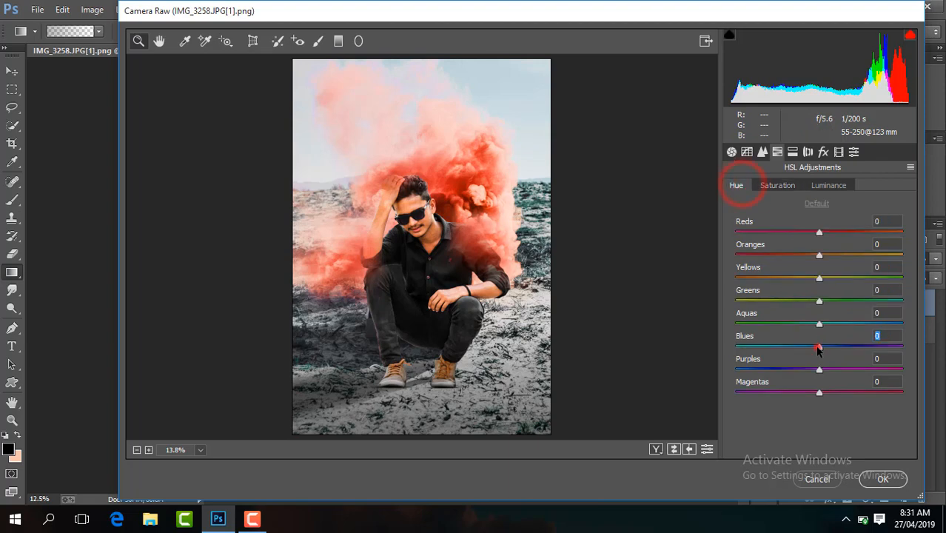
click(768, 186)
click(777, 348)
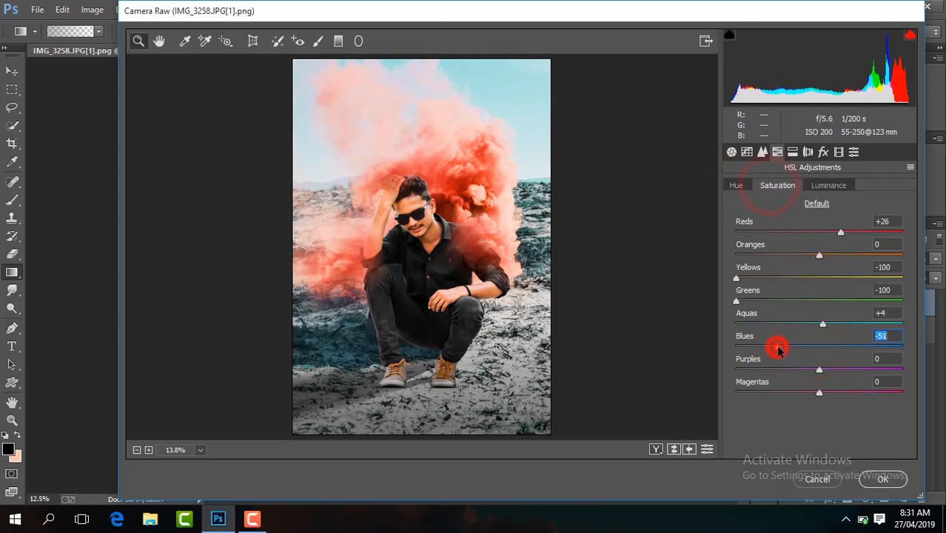
- Set the post-crop vignetting amount to -24, adjust Oranges to luminance +13 and saturation -7, and apply the filter
click(827, 151)
drag(820, 331, 797, 331)
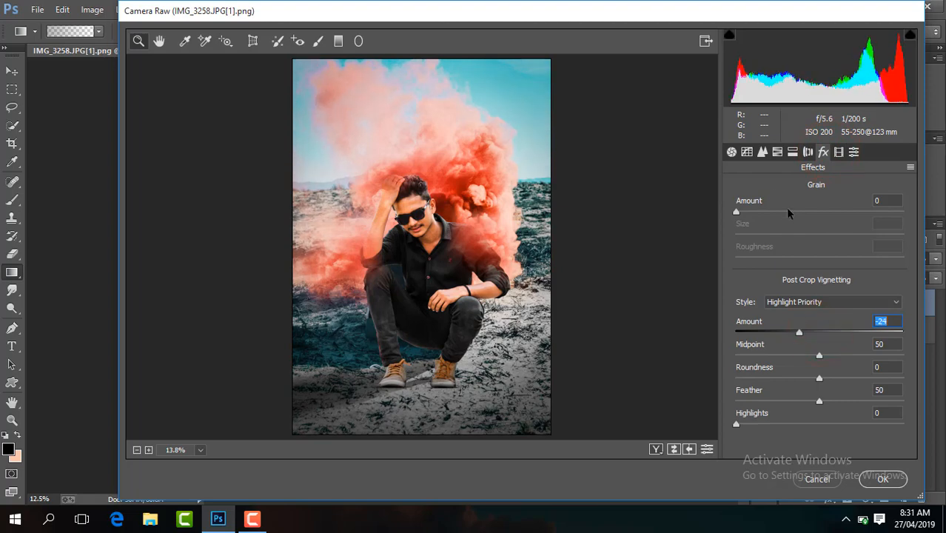
click(777, 152)
click(816, 185)
drag(820, 255, 830, 256)
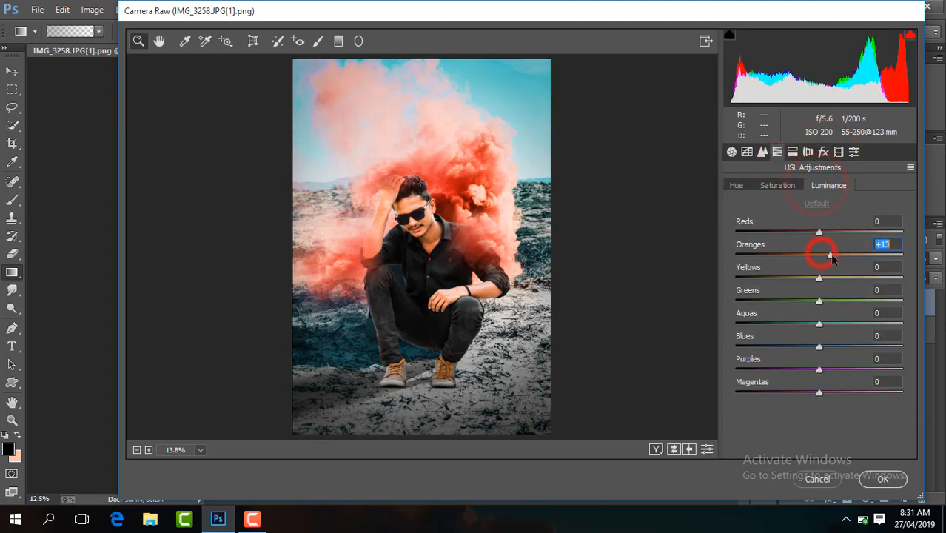
click(786, 187)
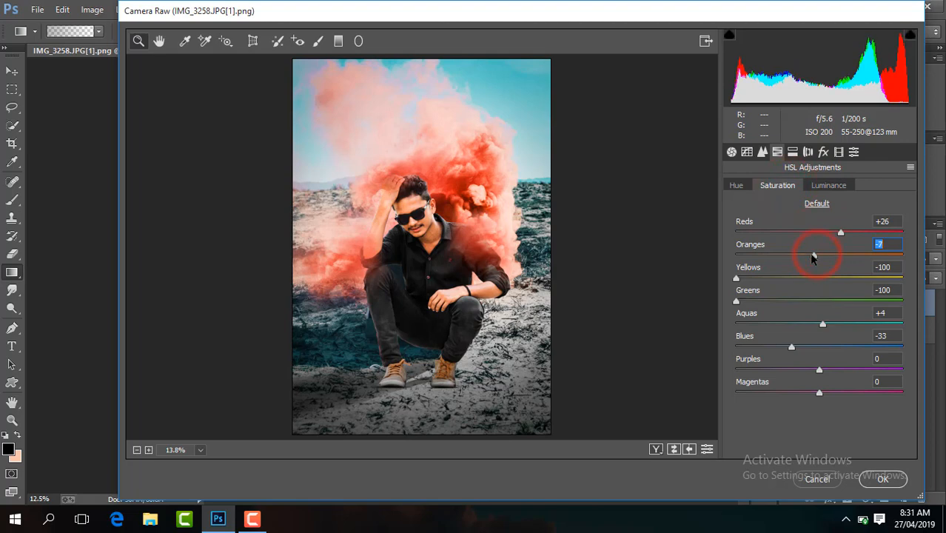
click(882, 479)
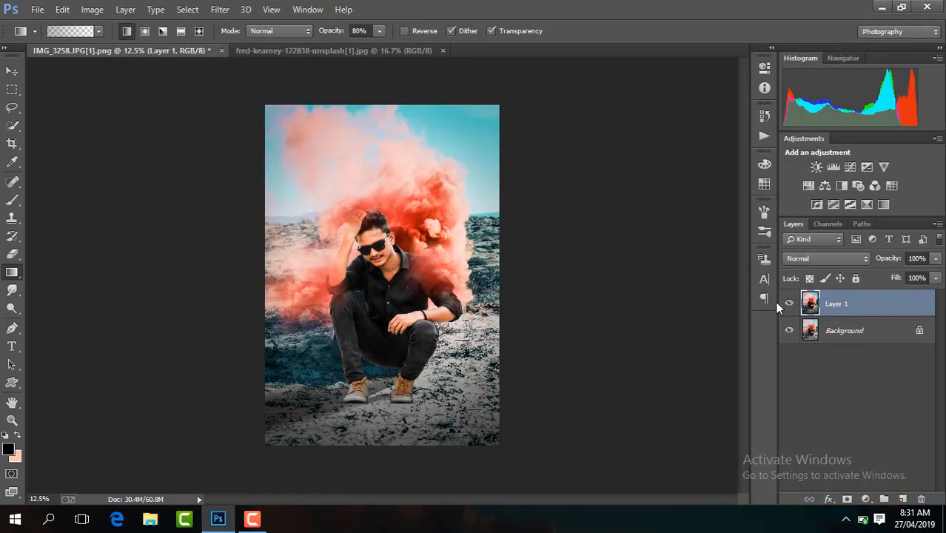
- Compare the graded Layer 1 with the original by hiding and showing it, and inspect the man's face up close
click(789, 304)
click(789, 303)
key(ctrl+plus)
key(ctrl+plus)
key(ctrl+plus)
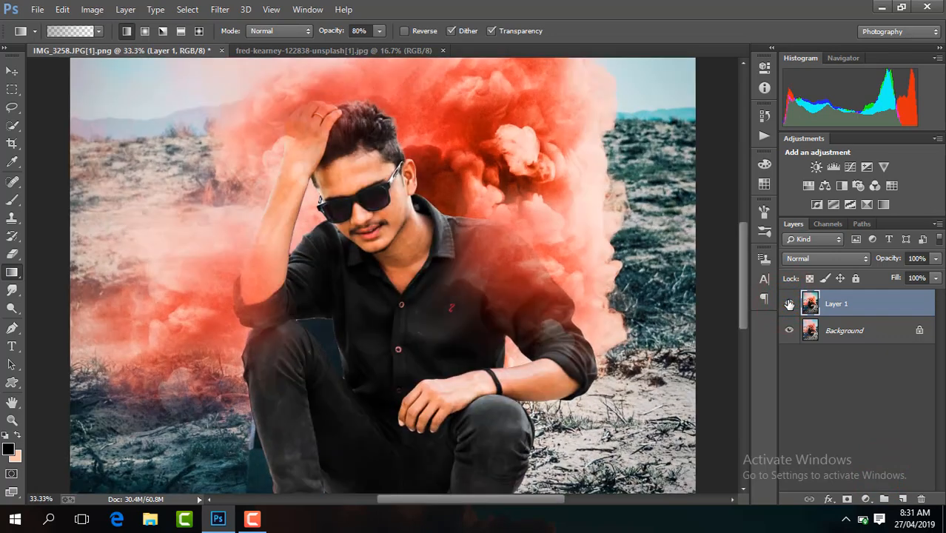
key(ctrl+plus)
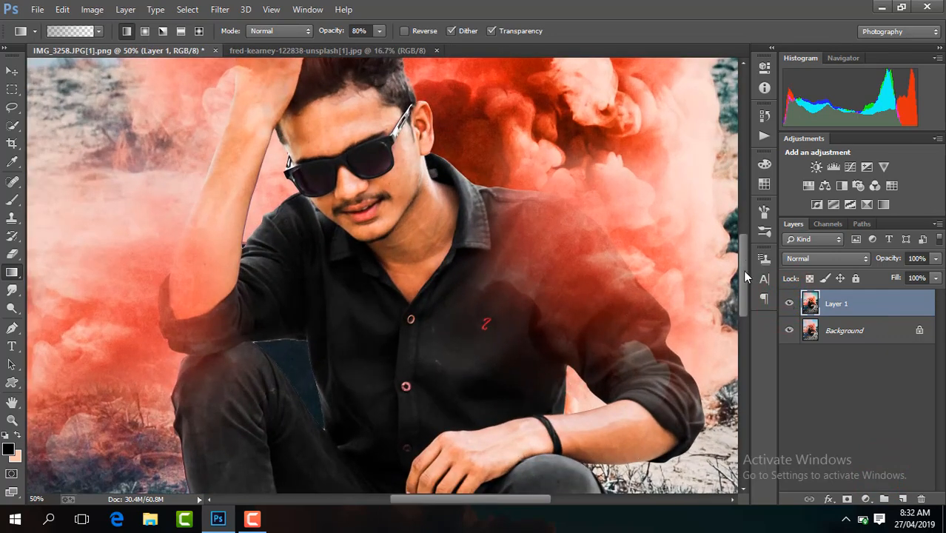
mouse_move(739, 260)
mouse_down()
mouse_move(733, 238)
mouse_move(736, 288)
mouse_move(734, 235)
mouse_move(739, 299)
mouse_move(743, 274)
mouse_move(736, 331)
mouse_move(736, 245)
mouse_up()
key(ctrl+plus)
key(ctrl+plus)
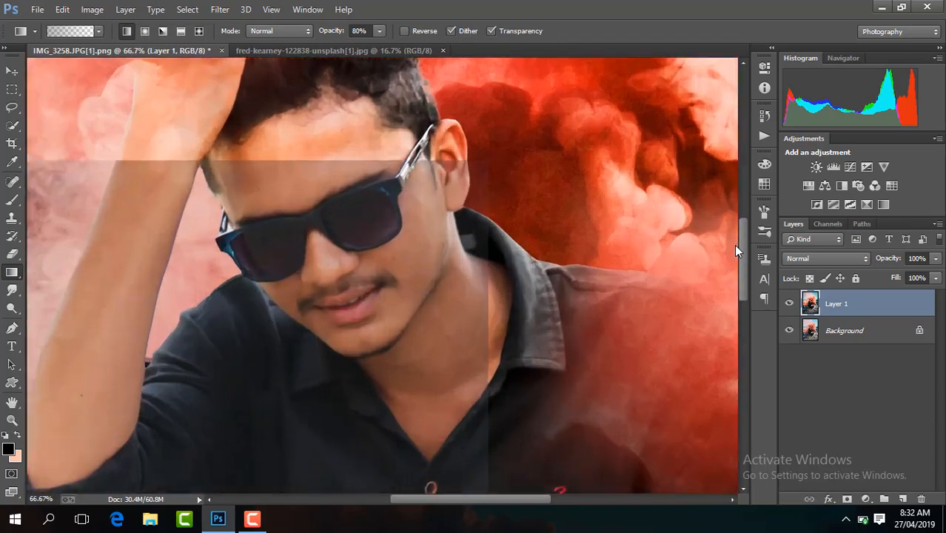
- Smooth the middle of the man's forehead with the Smudge tool, using the 104 textured brush at 125 px and 55% strength
click(12, 290)
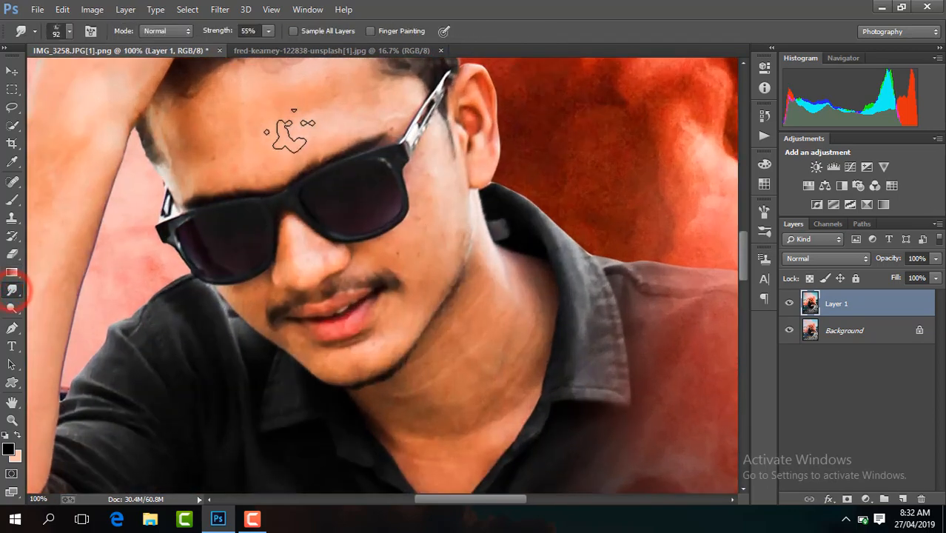
key(ctrl+plus)
key(ctrl+minus)
drag(746, 267, 746, 260)
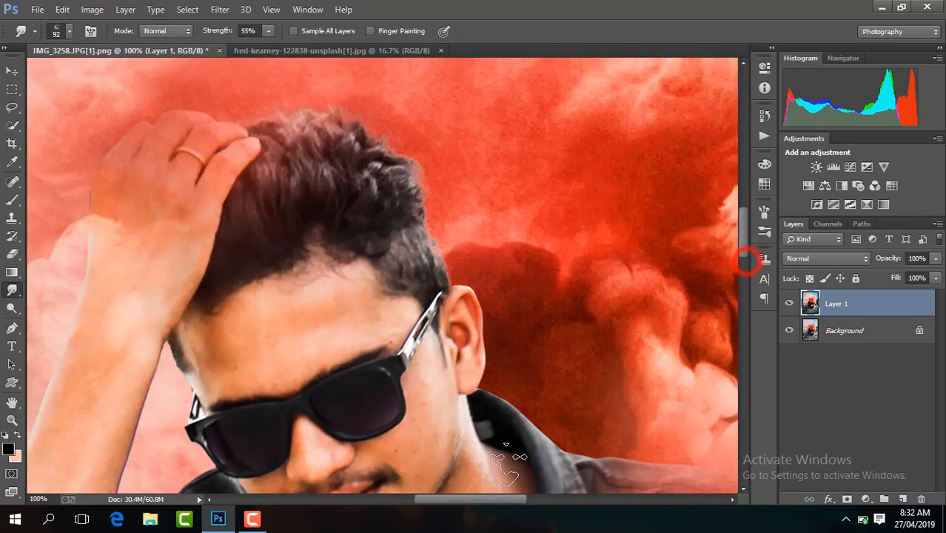
drag(503, 499, 483, 498)
key(ctrl+plus)
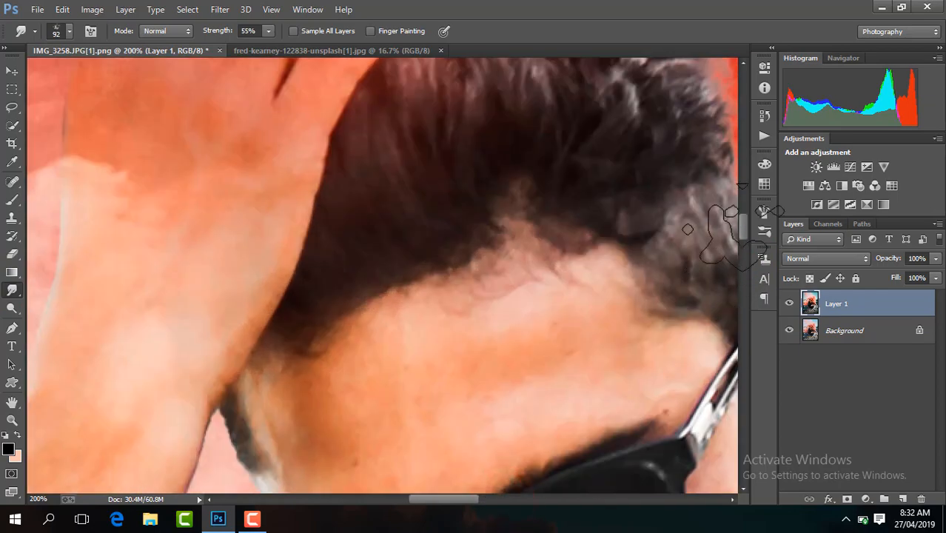
drag(743, 224, 743, 241)
click(70, 32)
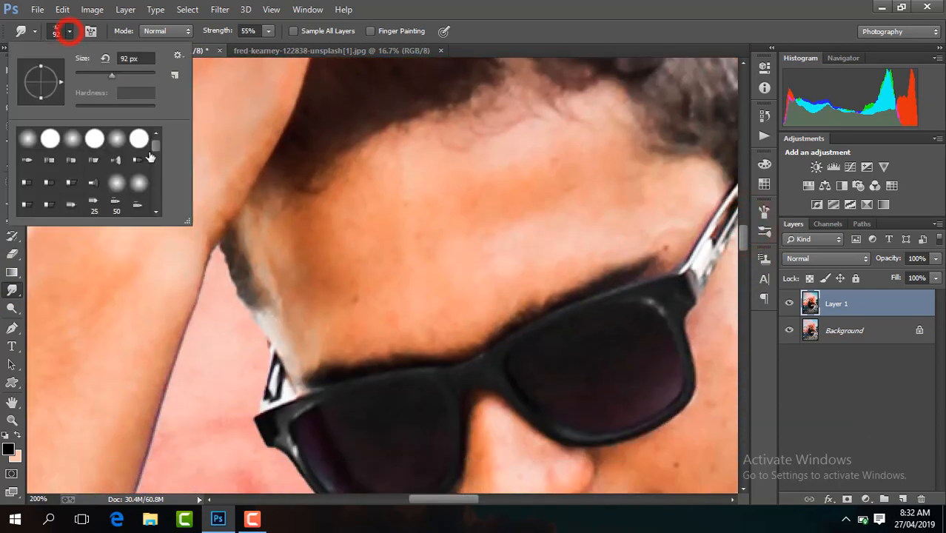
drag(154, 148, 157, 170)
click(117, 152)
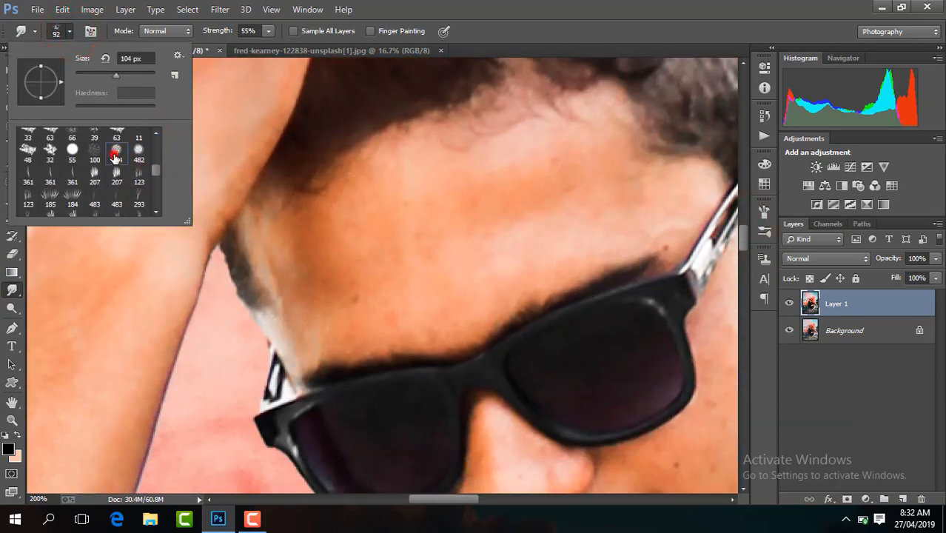
drag(102, 78, 104, 77)
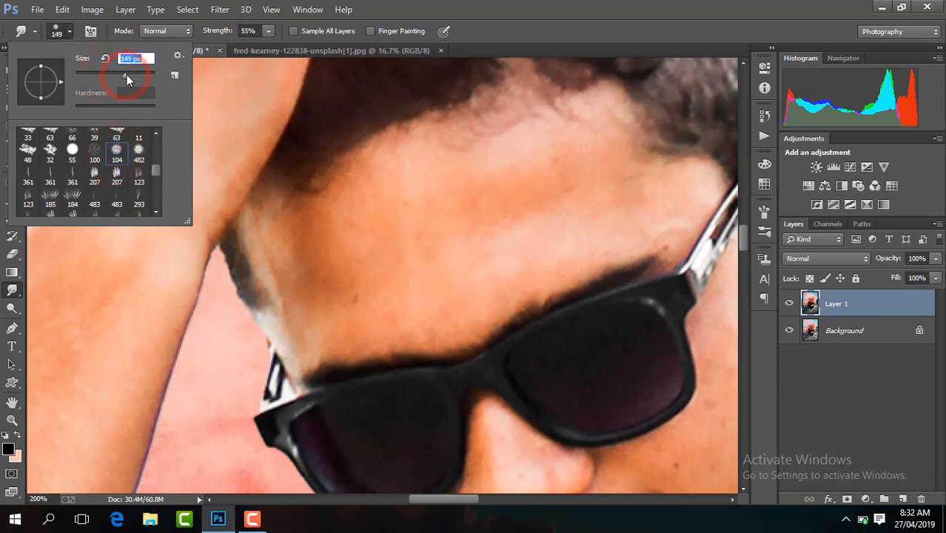
drag(122, 79, 123, 78)
click(445, 255)
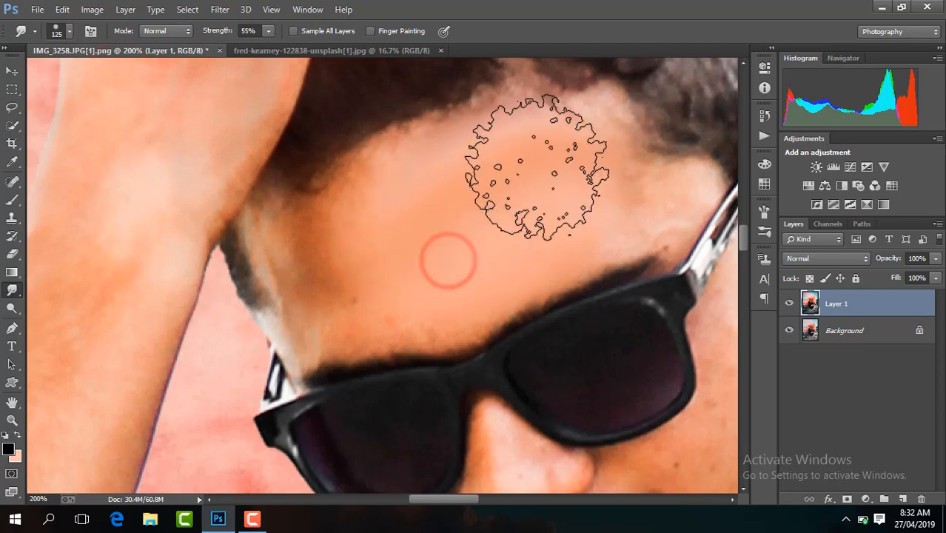
drag(477, 214, 444, 231)
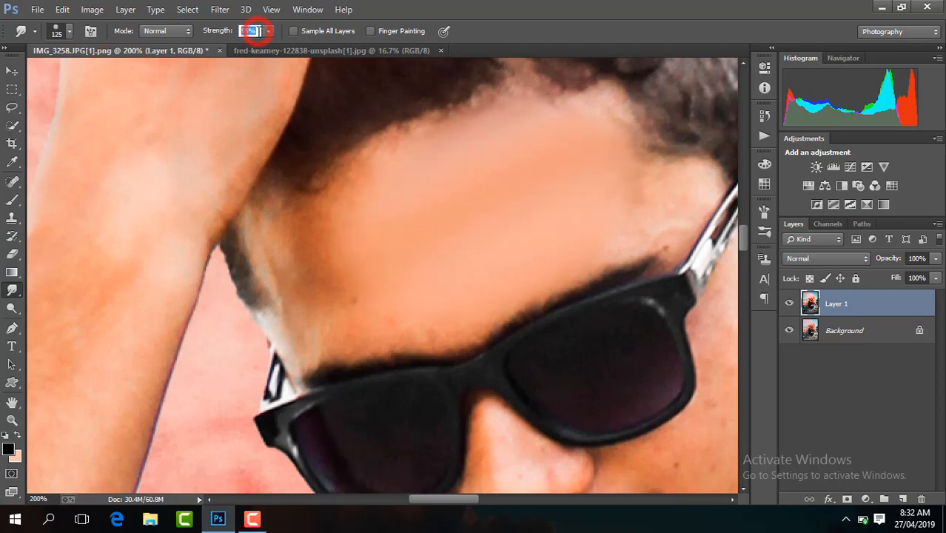
- Smooth the whole forehead up to the hairline and temples with the Smudge tool at 20% strength and 80 px
text(20)
click(69, 31)
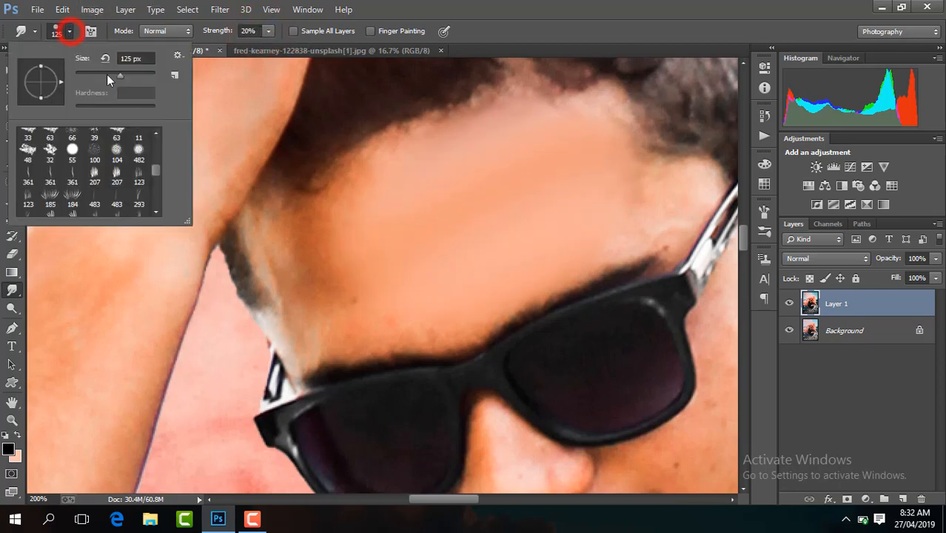
drag(122, 61, 109, 61)
click(339, 275)
mouse_move(401, 254)
mouse_down()
mouse_move(416, 176)
mouse_move(285, 253)
mouse_move(446, 285)
mouse_move(430, 288)
mouse_up()
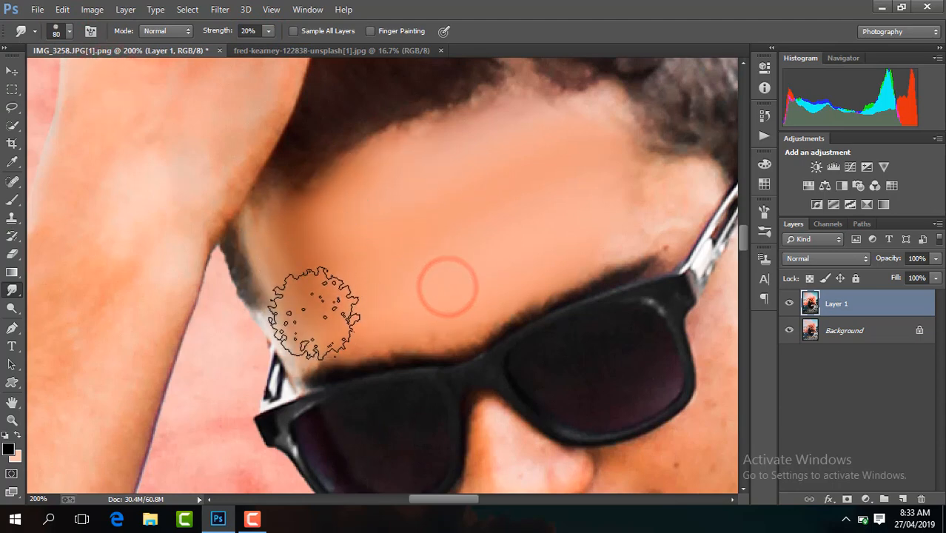
mouse_move(390, 259)
mouse_down()
mouse_move(379, 200)
mouse_move(359, 188)
mouse_move(328, 215)
mouse_up()
mouse_move(416, 215)
mouse_down()
mouse_move(304, 218)
mouse_move(359, 304)
mouse_up()
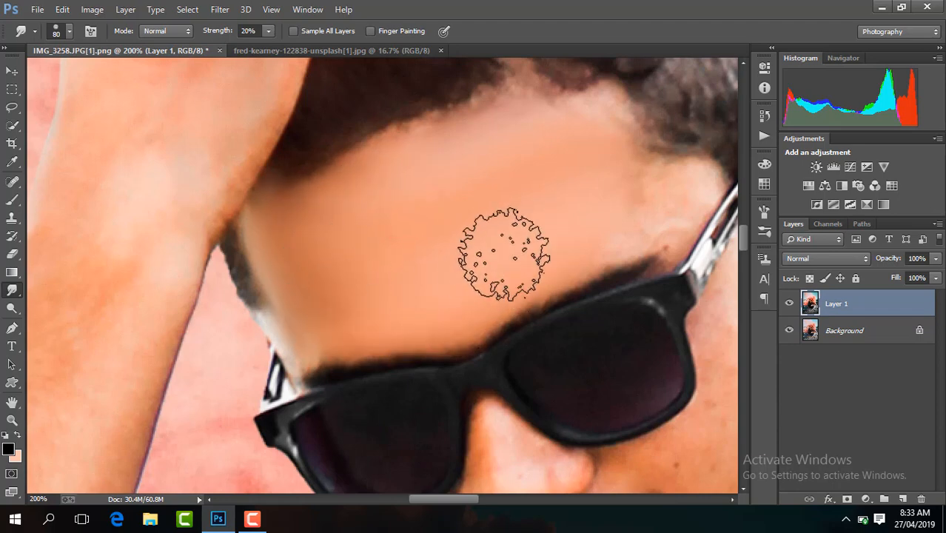
mouse_move(576, 159)
mouse_down()
mouse_move(672, 196)
mouse_move(596, 220)
mouse_move(607, 199)
mouse_move(589, 161)
mouse_move(538, 143)
mouse_up()
mouse_move(605, 163)
mouse_down()
mouse_move(495, 147)
mouse_move(503, 179)
mouse_move(461, 193)
mouse_move(407, 173)
mouse_move(515, 135)
mouse_move(432, 162)
mouse_move(313, 224)
mouse_up()
mouse_move(396, 213)
mouse_down()
mouse_move(336, 208)
mouse_move(311, 221)
mouse_move(293, 251)
mouse_move(380, 306)
mouse_move(310, 320)
mouse_move(452, 301)
mouse_move(516, 264)
mouse_move(415, 274)
mouse_move(291, 246)
mouse_move(290, 227)
mouse_move(417, 156)
mouse_up()
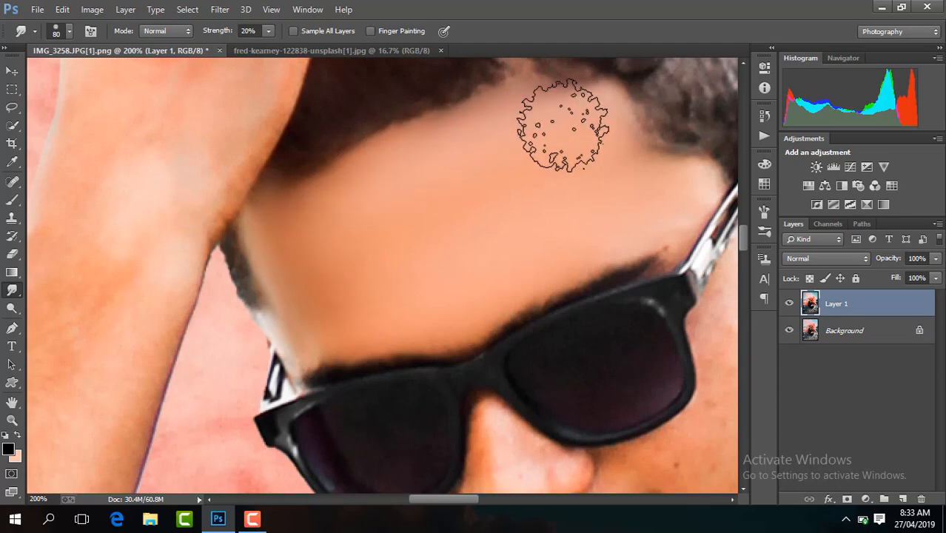
mouse_move(592, 185)
mouse_down()
mouse_move(616, 176)
mouse_move(634, 214)
mouse_move(563, 205)
mouse_up()
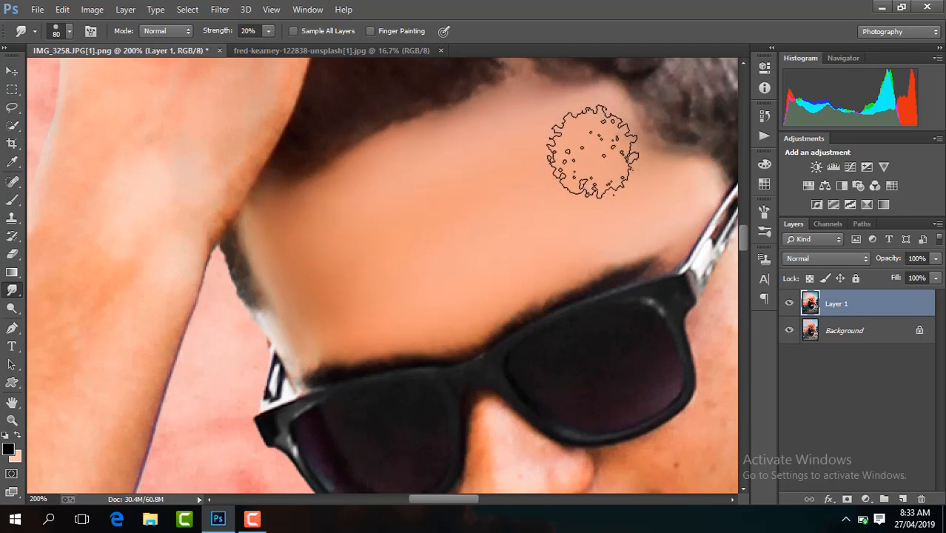
mouse_move(375, 257)
mouse_down()
mouse_move(302, 229)
mouse_move(324, 301)
mouse_move(314, 225)
mouse_move(366, 192)
mouse_up()
mouse_move(443, 262)
mouse_down()
mouse_move(389, 238)
mouse_move(493, 164)
mouse_up()
- Smudge the skin smooth on the cheek between the sunglasses and the ear with the same 80 px brush
key(ctrl+minus)
key(ctrl+minus)
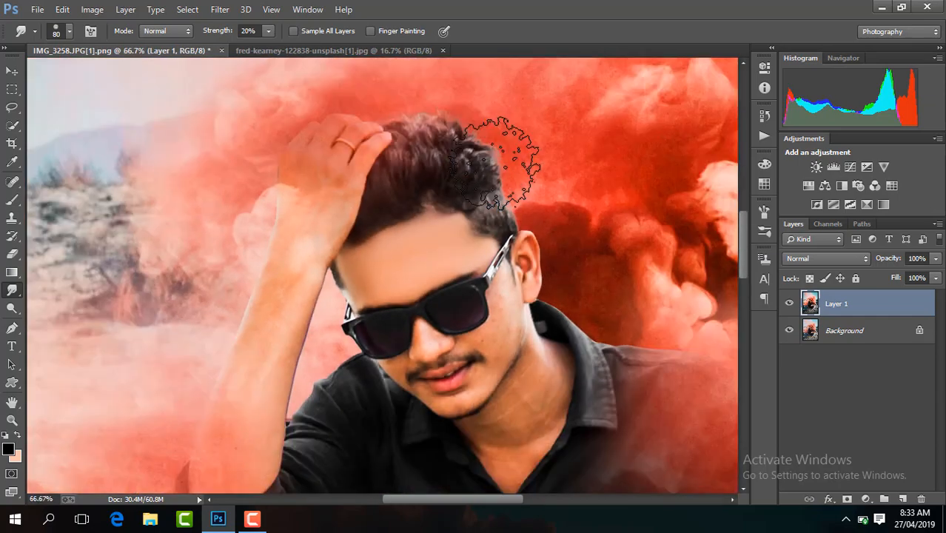
key(ctrl+plus)
drag(480, 498, 502, 502)
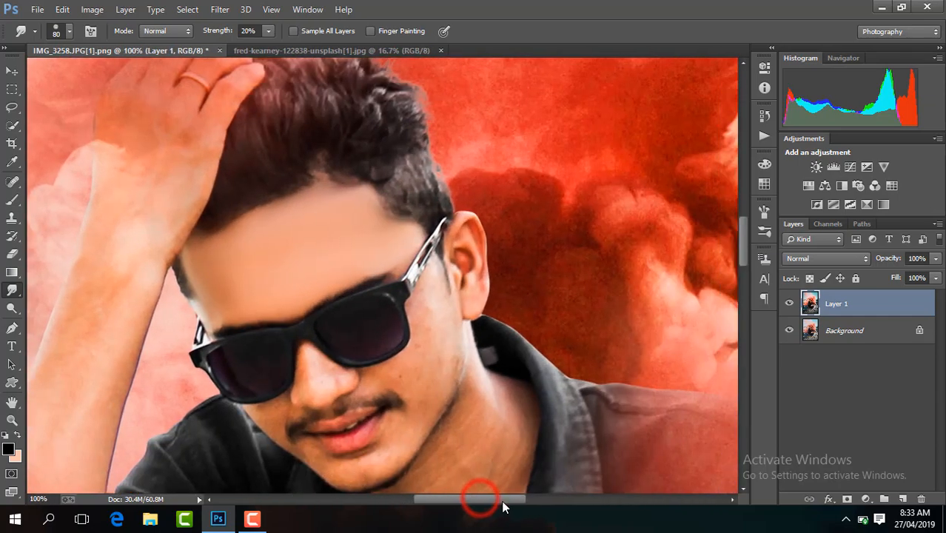
key(ctrl+plus)
mouse_move(488, 371)
mouse_down()
mouse_move(483, 340)
mouse_move(492, 412)
mouse_up()
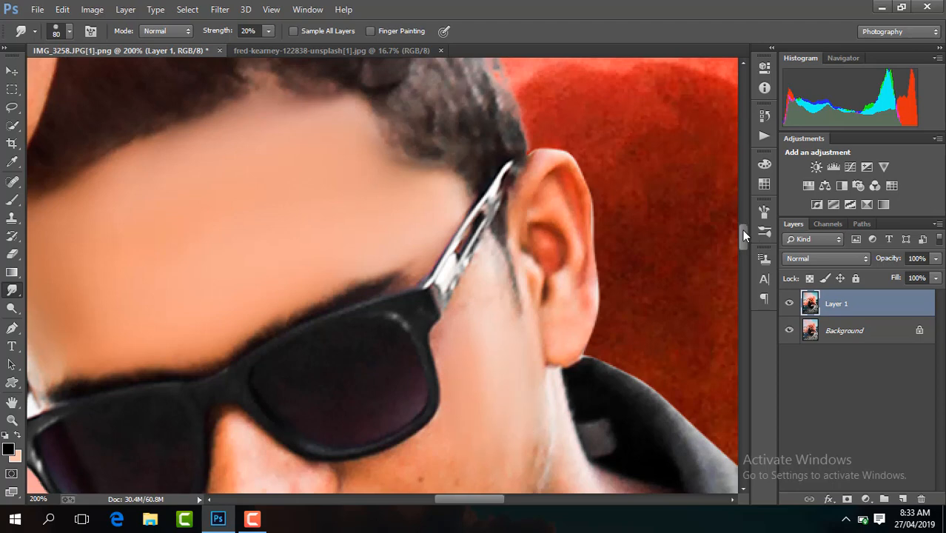
drag(741, 231, 742, 244)
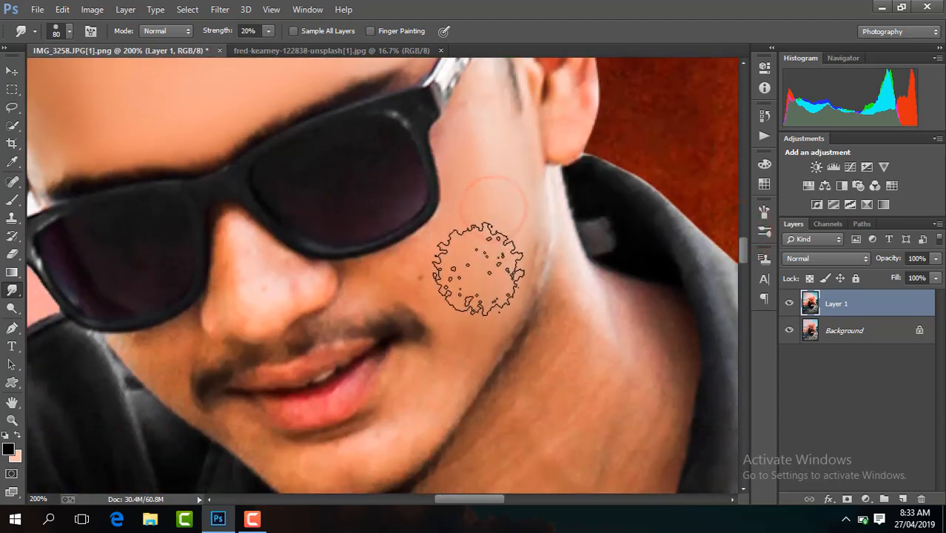
- Smooth the nose, the lower cheek, the mole beside the moustache and the chin with the Smudge tool at 45 px
click(66, 31)
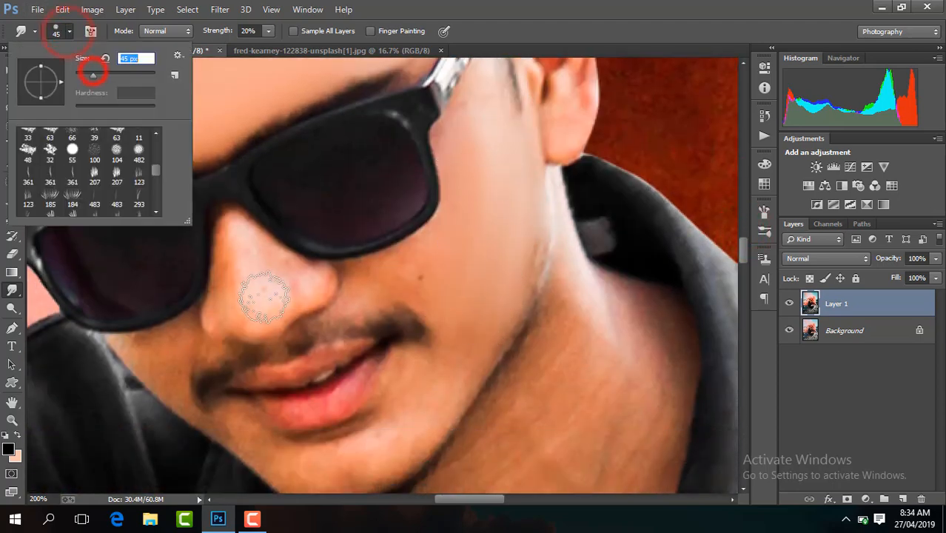
mouse_move(264, 297)
mouse_down()
mouse_move(233, 304)
mouse_move(261, 268)
mouse_move(305, 284)
mouse_move(275, 289)
mouse_move(262, 315)
mouse_move(231, 304)
mouse_move(235, 283)
mouse_move(262, 258)
mouse_move(312, 283)
mouse_up()
drag(420, 273, 458, 236)
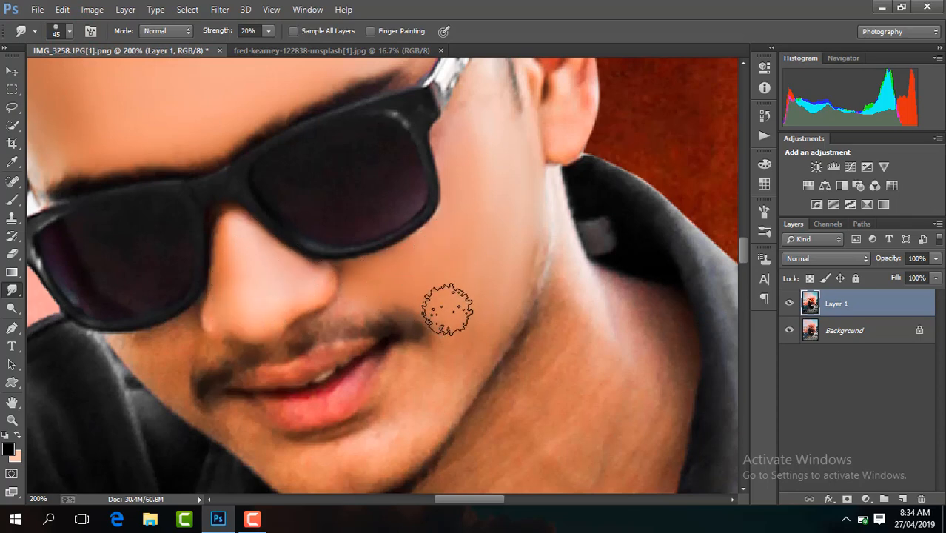
mouse_move(492, 301)
mouse_down()
mouse_move(507, 292)
mouse_move(477, 333)
mouse_up()
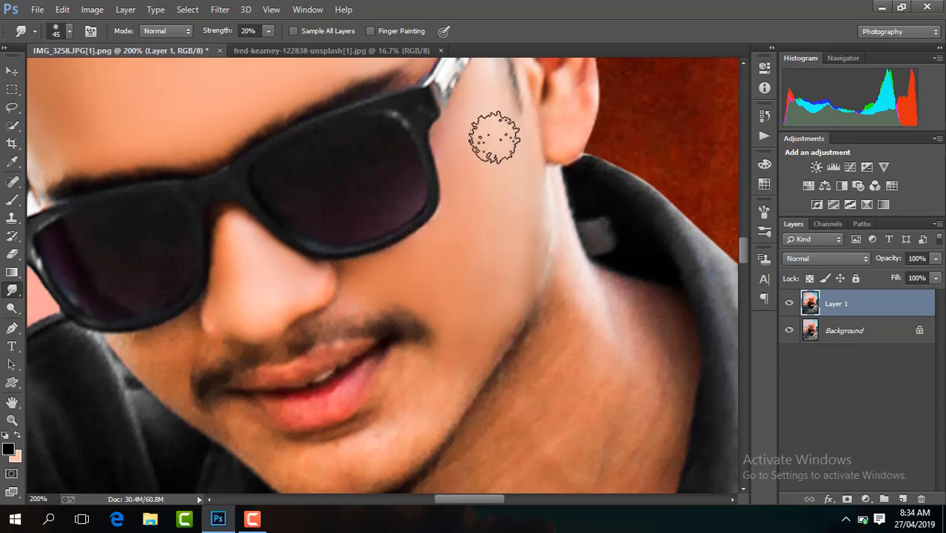
drag(743, 243, 746, 248)
mouse_move(481, 274)
mouse_down()
mouse_move(423, 309)
mouse_move(434, 339)
mouse_move(418, 311)
mouse_up()
drag(396, 351, 364, 409)
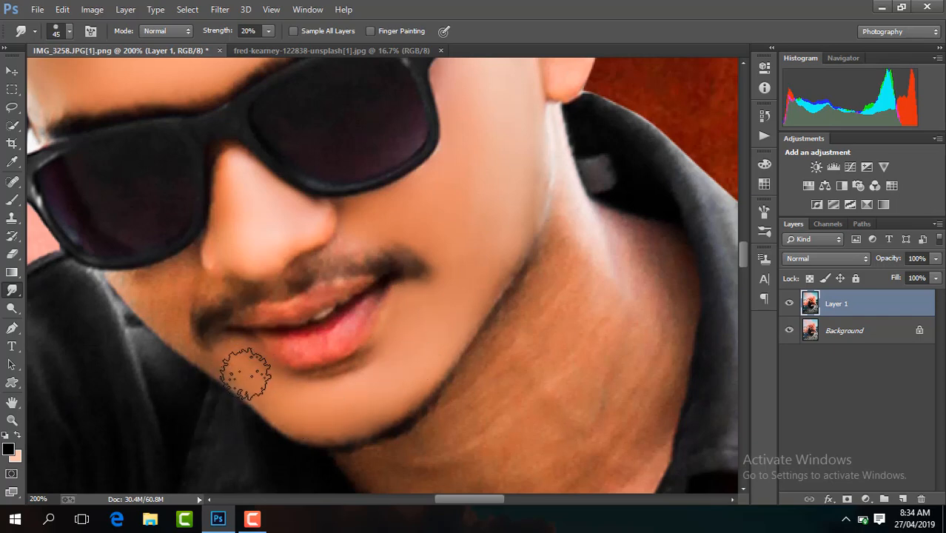
- Smudge the skin smooth on the shaded cheek and along the jaw edge below the mouth with a 33 px brush
click(68, 33)
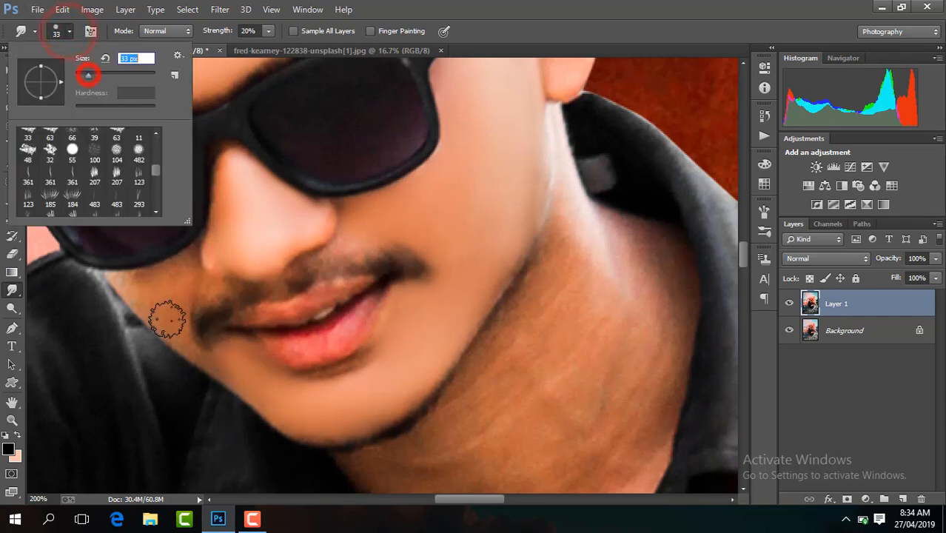
click(169, 292)
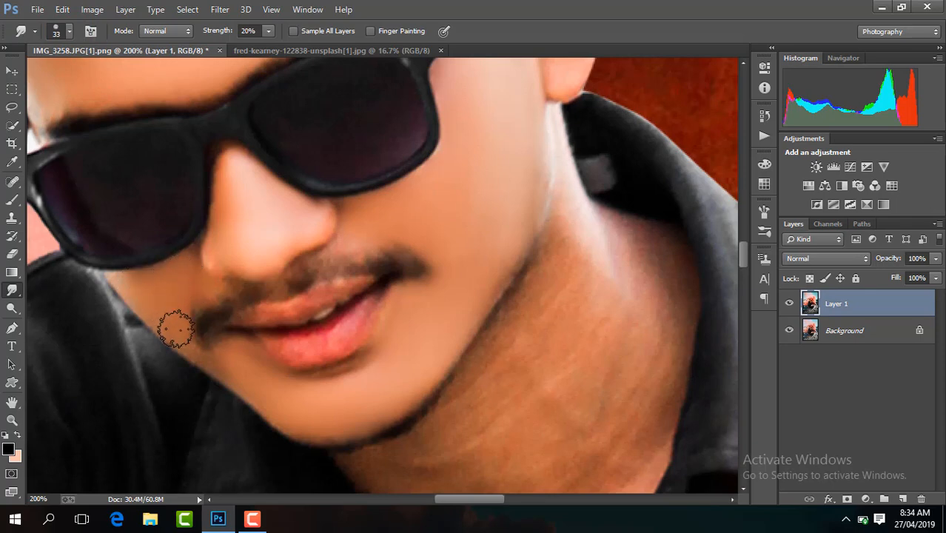
drag(240, 365, 274, 397)
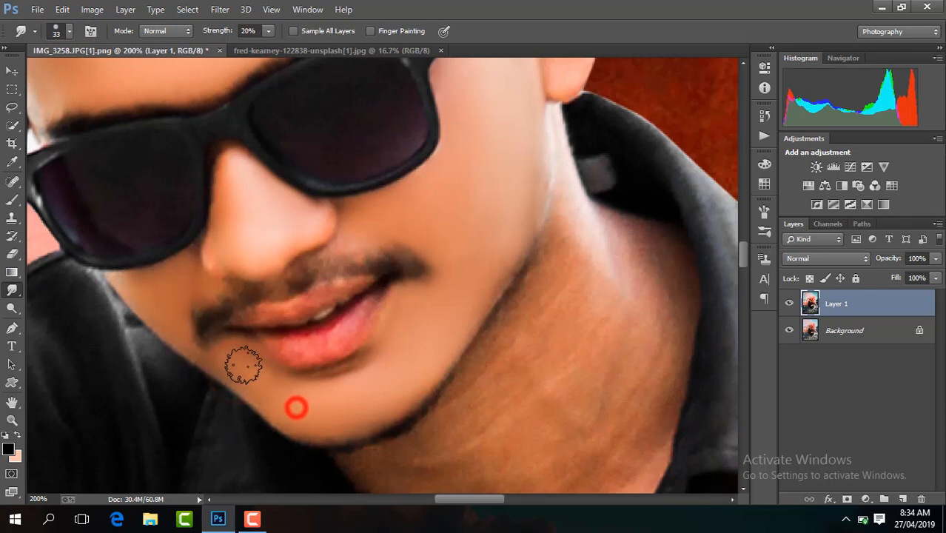
click(156, 282)
- Smooth the side and middle of the man's neck with the Smudge tool at 82 px
key(ctrl+minus)
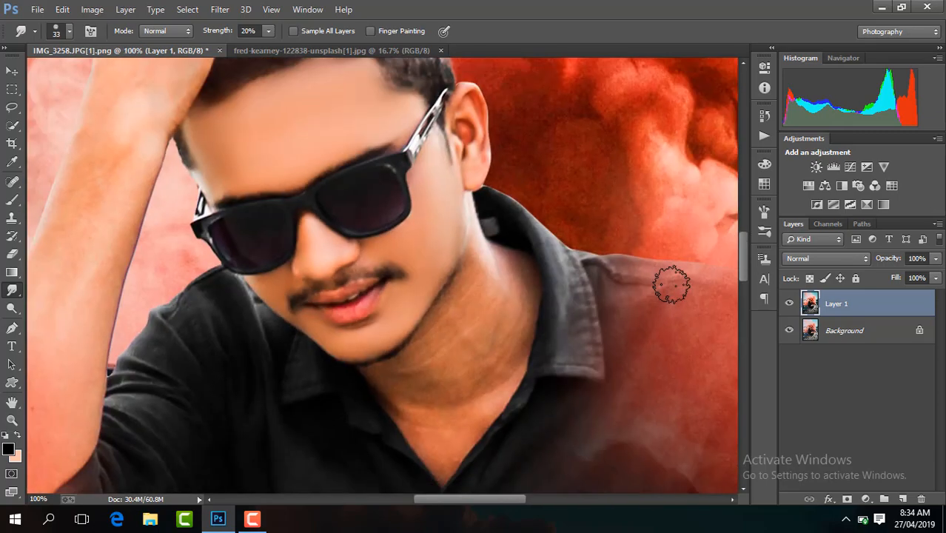
key(ctrl+minus)
key(ctrl+minus)
key(ctrl+plus)
key(ctrl+plus)
key(ctrl+plus)
key(ctrl+plus)
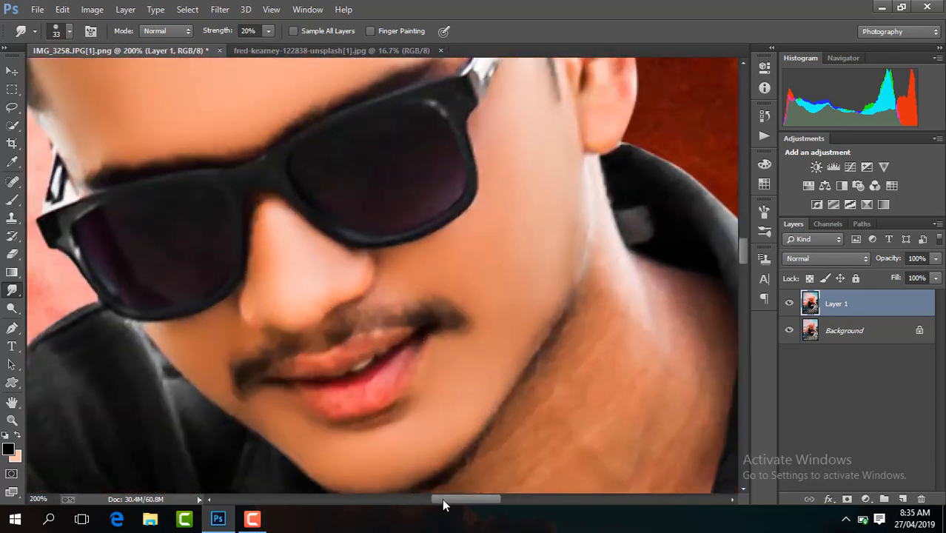
drag(453, 498, 471, 498)
click(69, 30)
drag(104, 72, 122, 72)
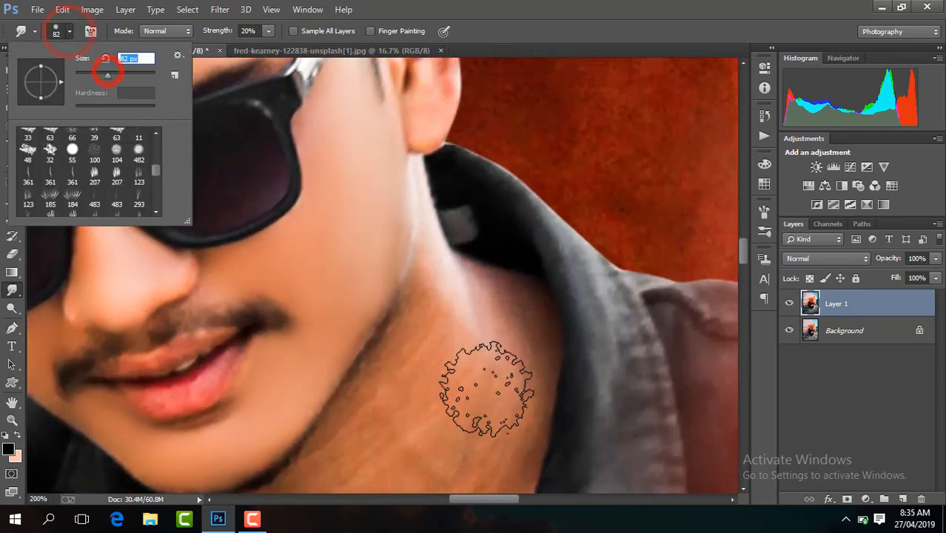
click(485, 385)
mouse_move(486, 372)
mouse_down()
mouse_move(501, 391)
mouse_move(509, 339)
mouse_move(446, 344)
mouse_move(391, 421)
mouse_move(490, 402)
mouse_up()
drag(742, 249, 742, 263)
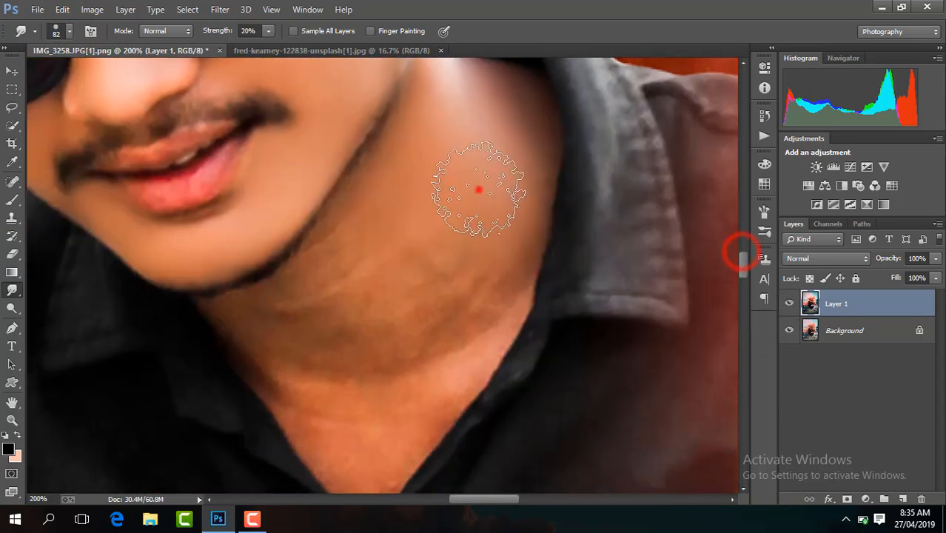
click(478, 190)
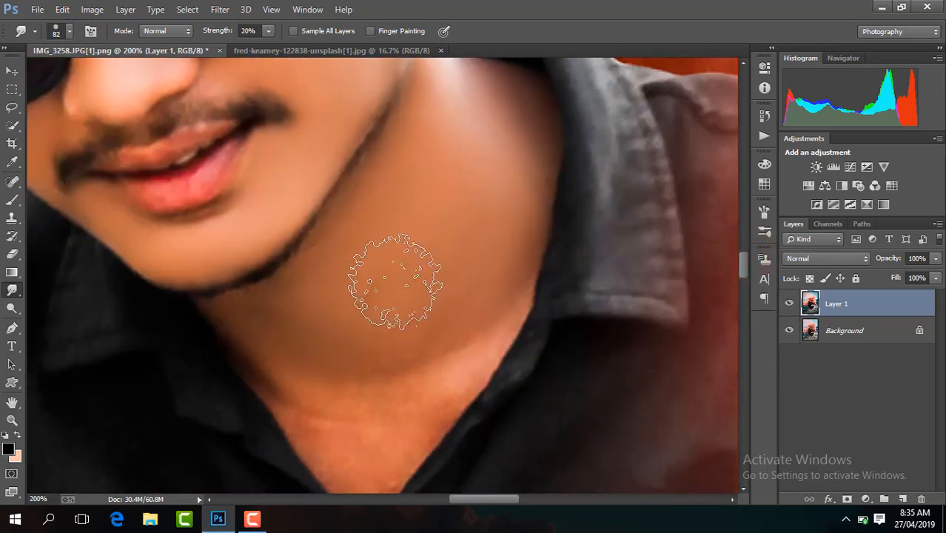
- Smudge the lower neck and the chest skin in the open collar smooth with the 82 px brush, and show the whole image
mouse_move(395, 281)
mouse_down()
mouse_move(378, 393)
mouse_move(473, 323)
mouse_move(384, 428)
mouse_move(323, 398)
mouse_move(350, 434)
mouse_move(286, 339)
mouse_move(340, 290)
mouse_move(334, 275)
mouse_move(293, 350)
mouse_move(387, 377)
mouse_move(429, 375)
mouse_move(384, 429)
mouse_up()
mouse_move(435, 277)
mouse_down()
mouse_move(389, 255)
mouse_move(439, 305)
mouse_up()
drag(747, 270, 747, 280)
click(370, 205)
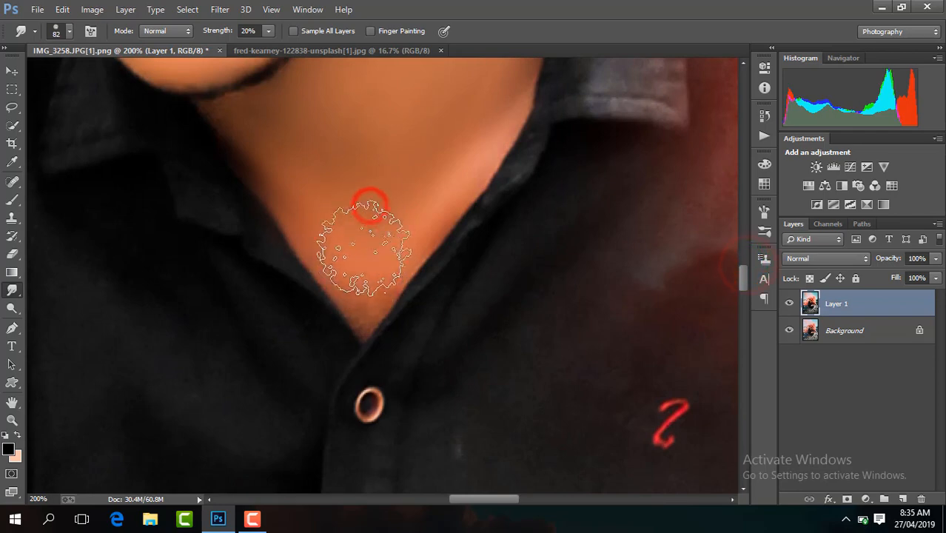
key(ctrl+minus)
key(ctrl+minus)
key(ctrl+minus)
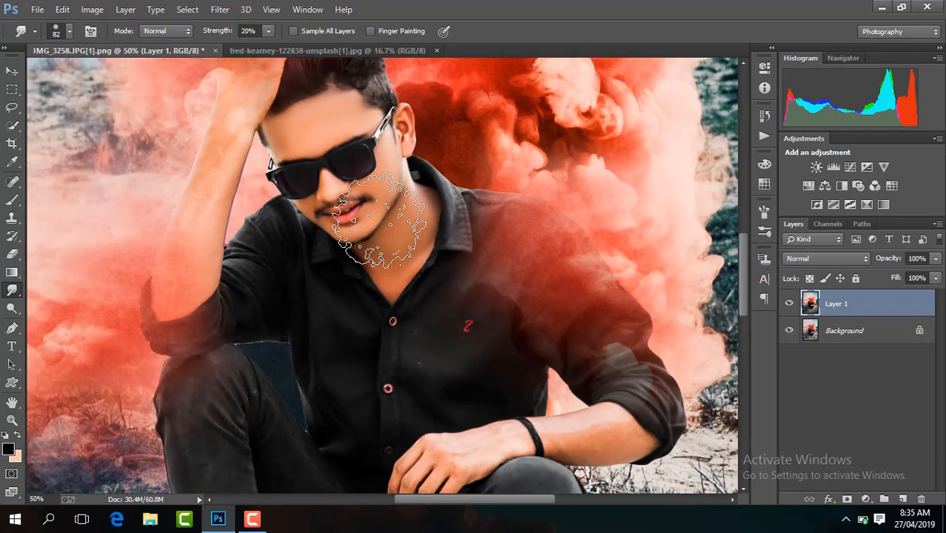
key(ctrl+0)
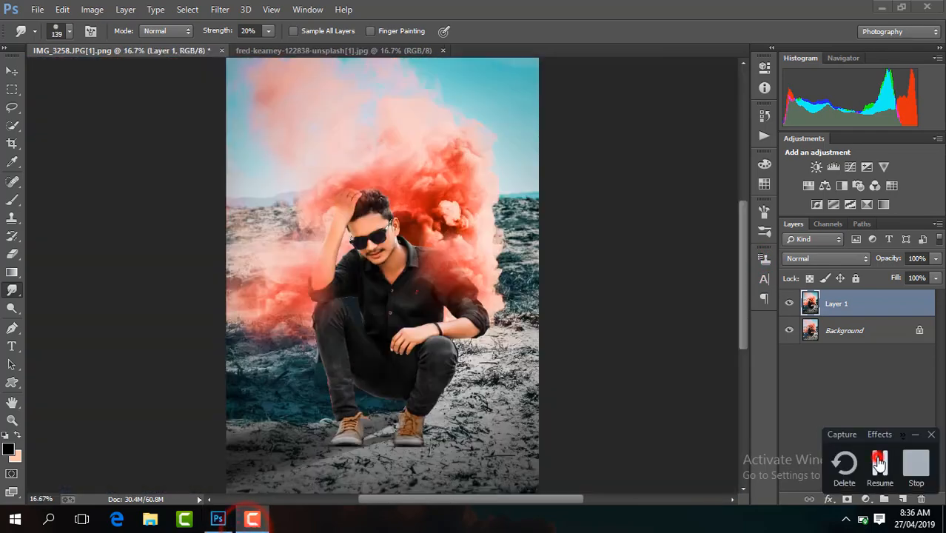
- Flatten the smoothed image and duplicate the background as a new layer
right_click(863, 300)
click(638, 424)
key(ctrl+minus)
key(ctrl+j)
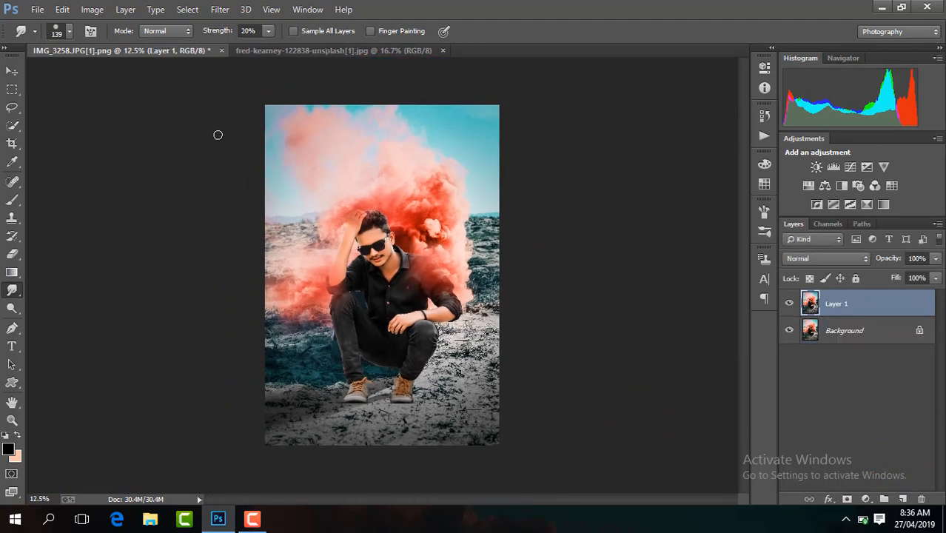
- In the Camera Raw Filter, set Exposure +0.10, Contrast +20, Shadows +12, Blacks -18, Clarity +14 and Vibrance +13, and lower Highlights
click(224, 12)
click(286, 89)
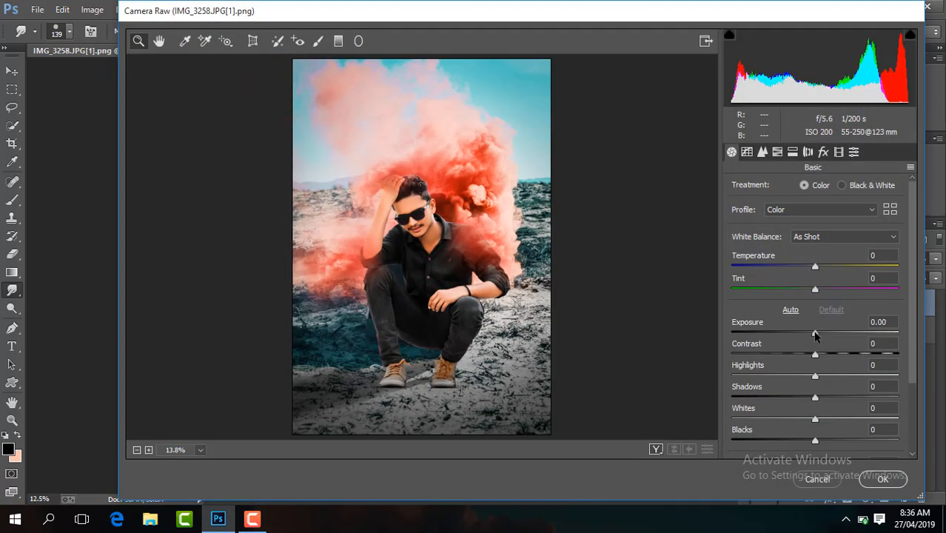
drag(814, 336, 832, 356)
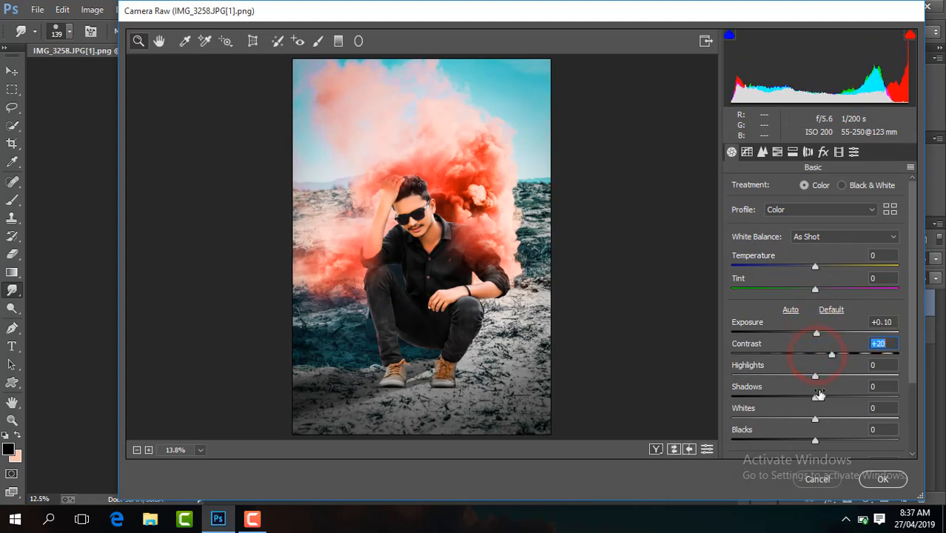
drag(814, 438, 786, 442)
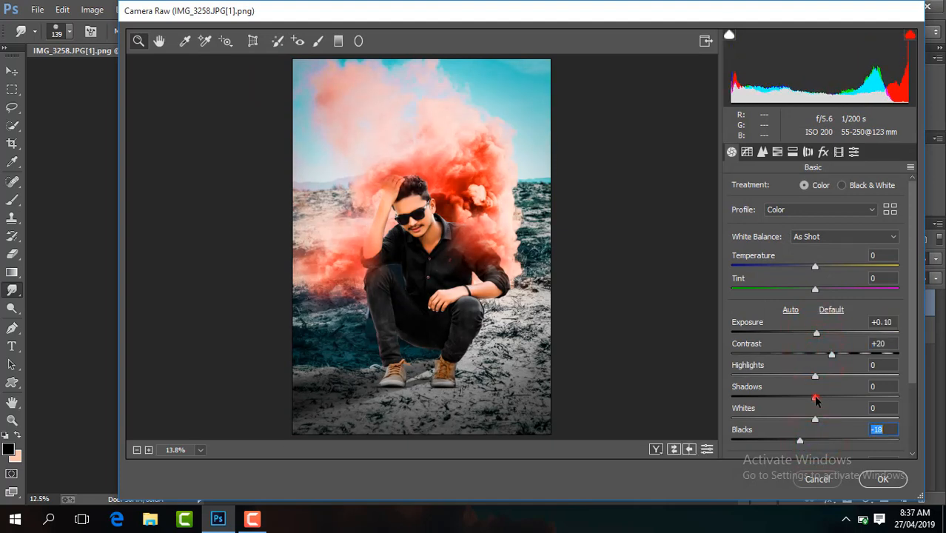
drag(911, 317, 873, 383)
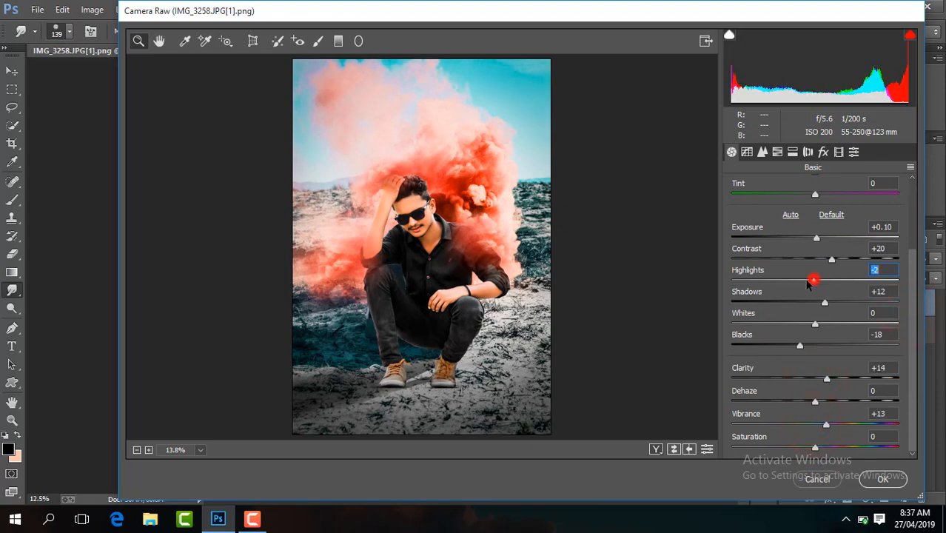
drag(809, 284, 797, 287)
- Set the HSL saturation to -100 for Yellows and Greens, -13 for Blues, -6 for Oranges and +51 for Reds
click(776, 152)
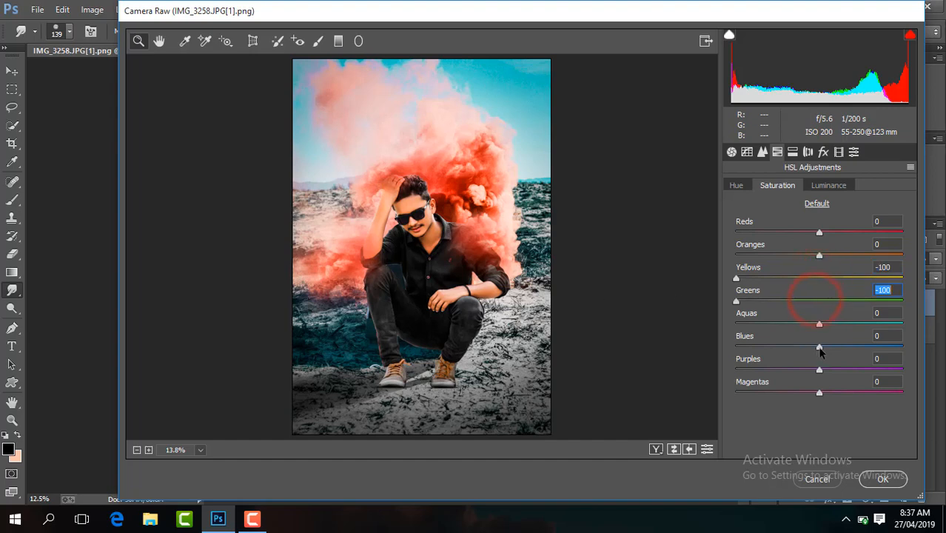
drag(819, 256, 885, 233)
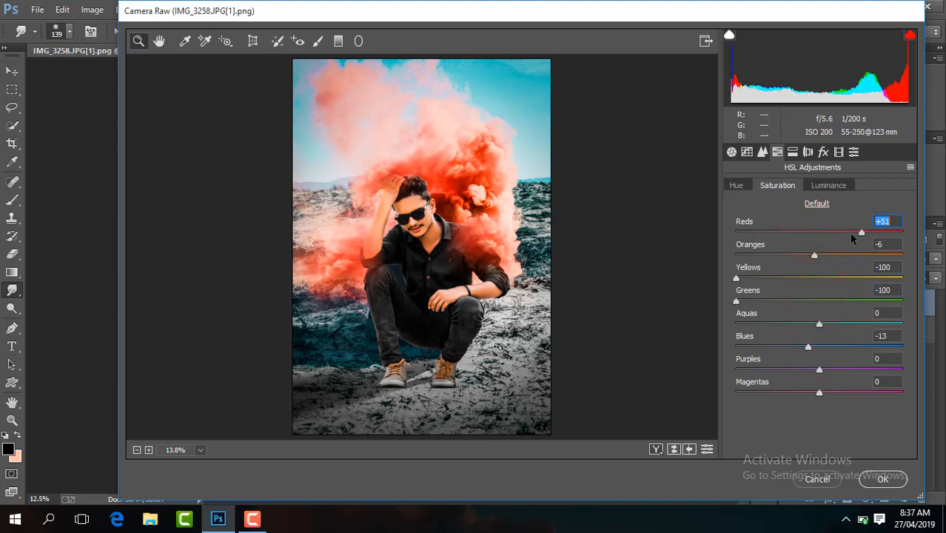
click(829, 185)
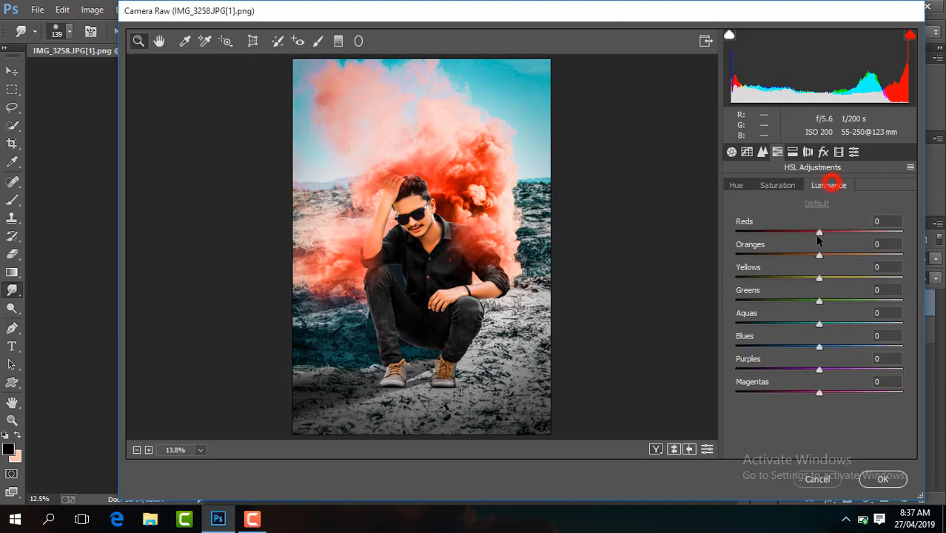
click(783, 185)
- Set the HSL hue to -100 for Yellows and Greens and -26 for Blues, and the saturation of Reds to +20
click(734, 187)
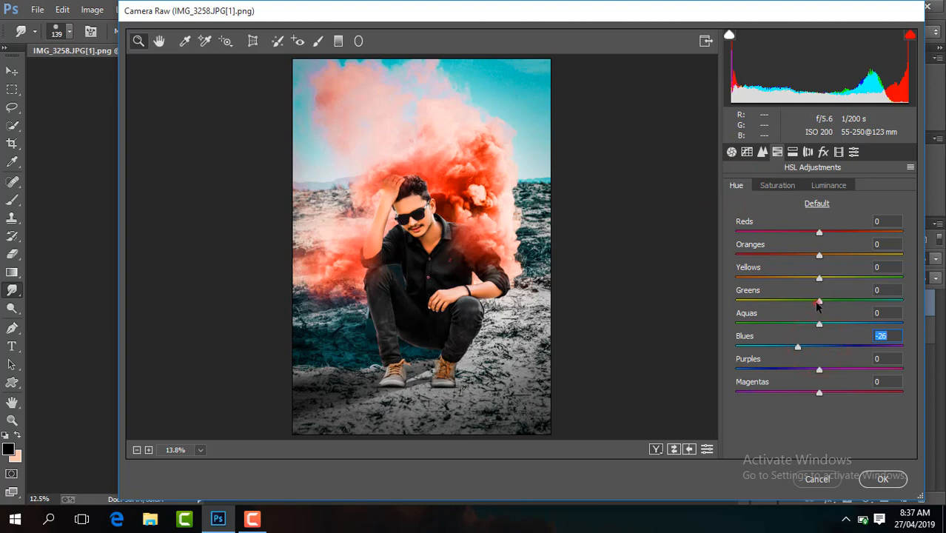
drag(818, 276, 682, 273)
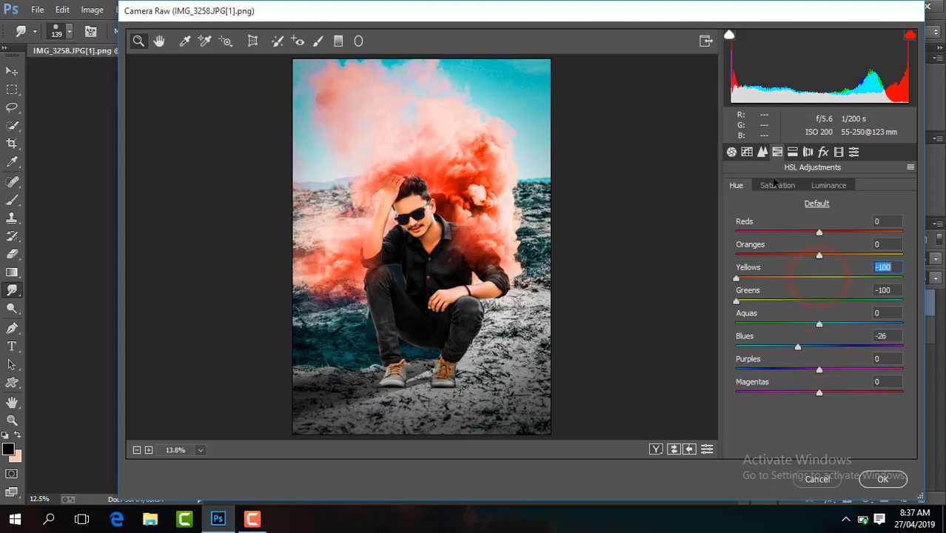
mouse_move(818, 255)
mouse_down()
mouse_move(766, 259)
mouse_move(812, 261)
mouse_up()
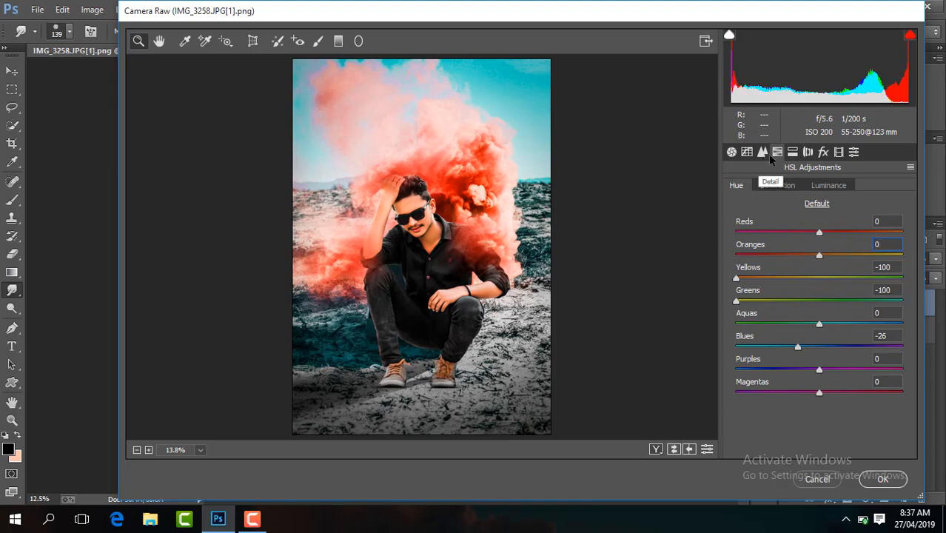
click(796, 185)
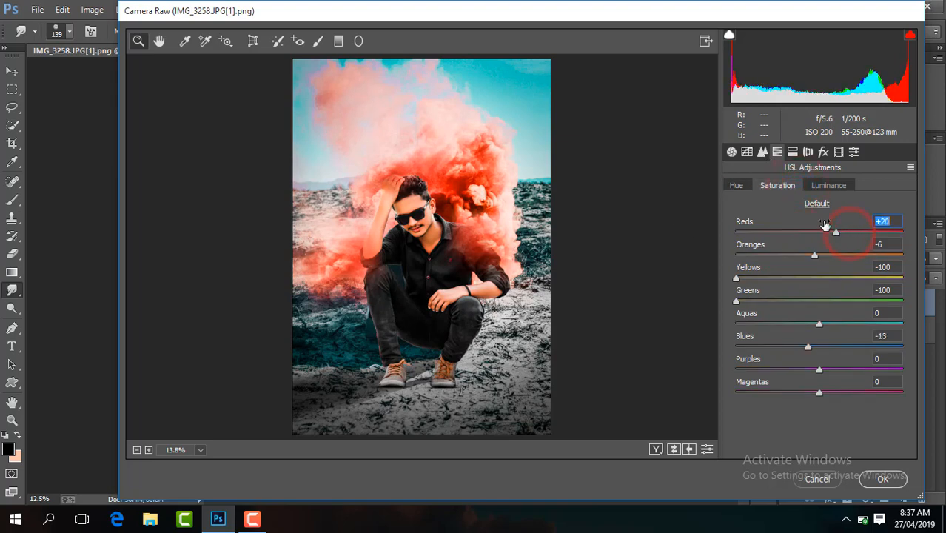
- Try a slight dark post-crop vignette on the image
click(822, 152)
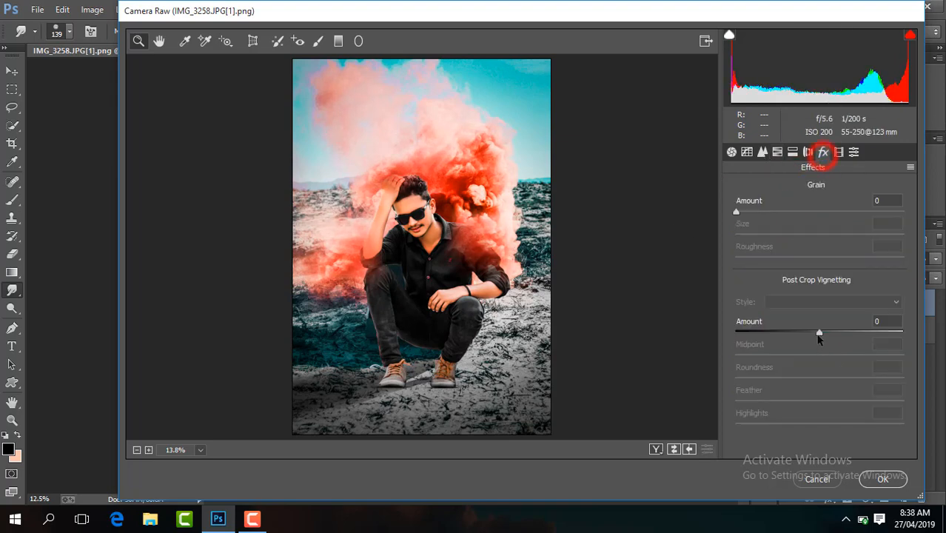
click(806, 333)
drag(806, 335, 819, 337)
- Set the saturation of Reds to +19 and apply the Camera Raw adjustments
click(777, 152)
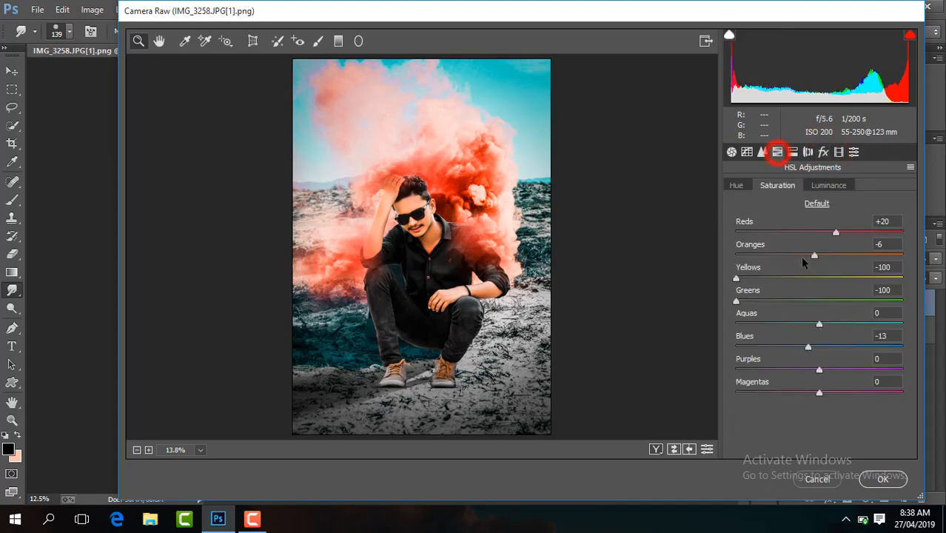
click(834, 234)
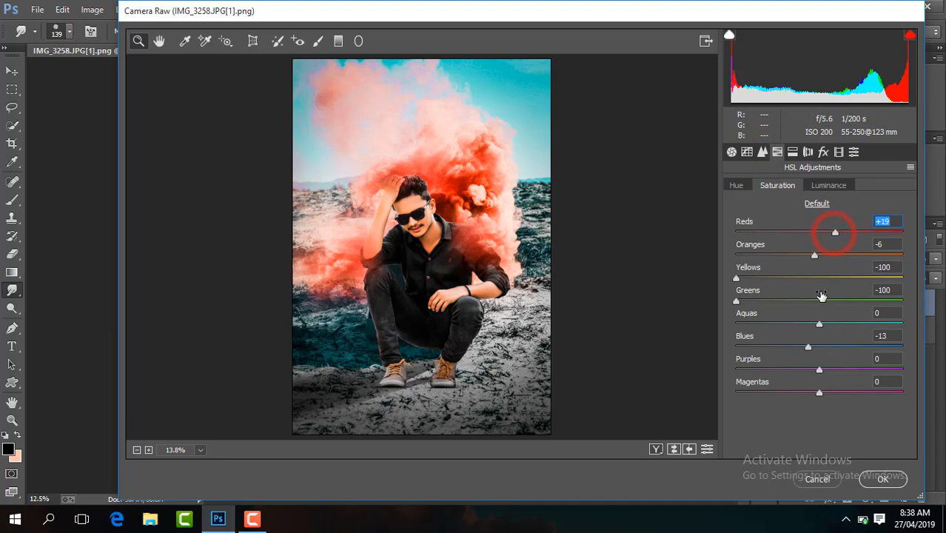
click(882, 479)
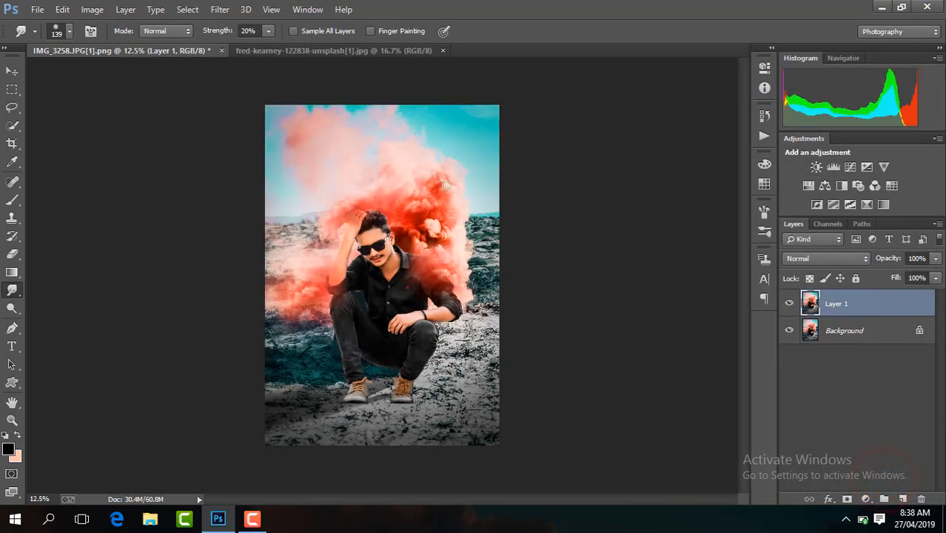
- Flatten the newly graded image and duplicate the background layer again
right_click(851, 300)
click(603, 419)
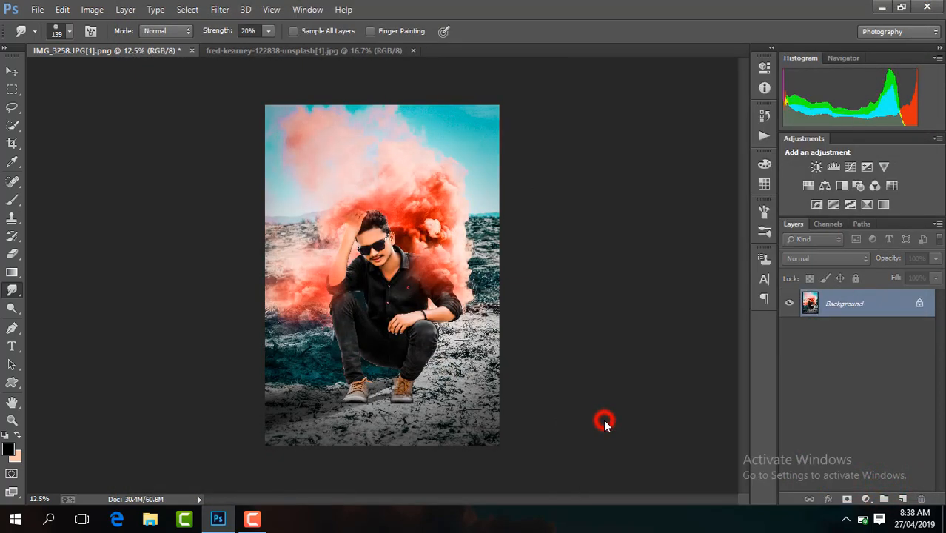
key(ctrl+j)
- Brighten the duplicated layer with the Camera Raw Filter by raising Exposure to +0.80
click(220, 9)
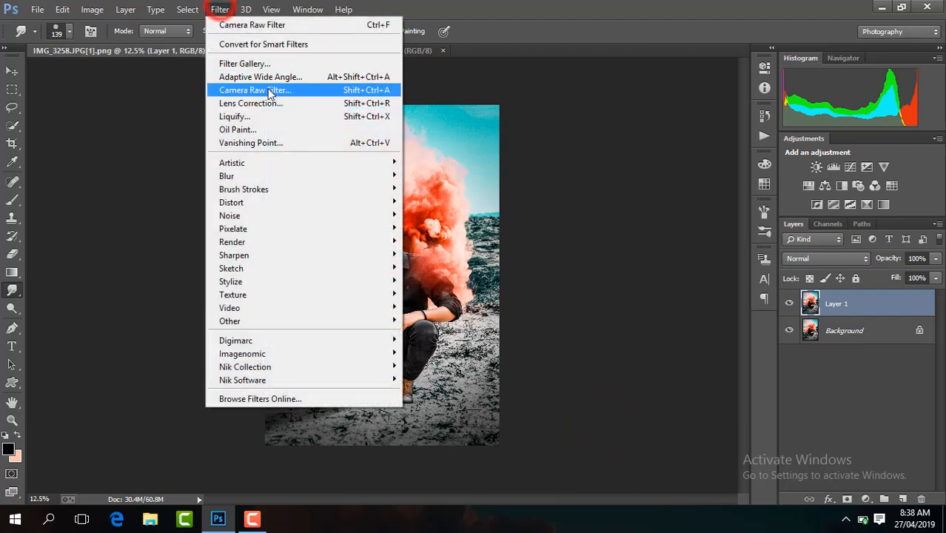
click(264, 89)
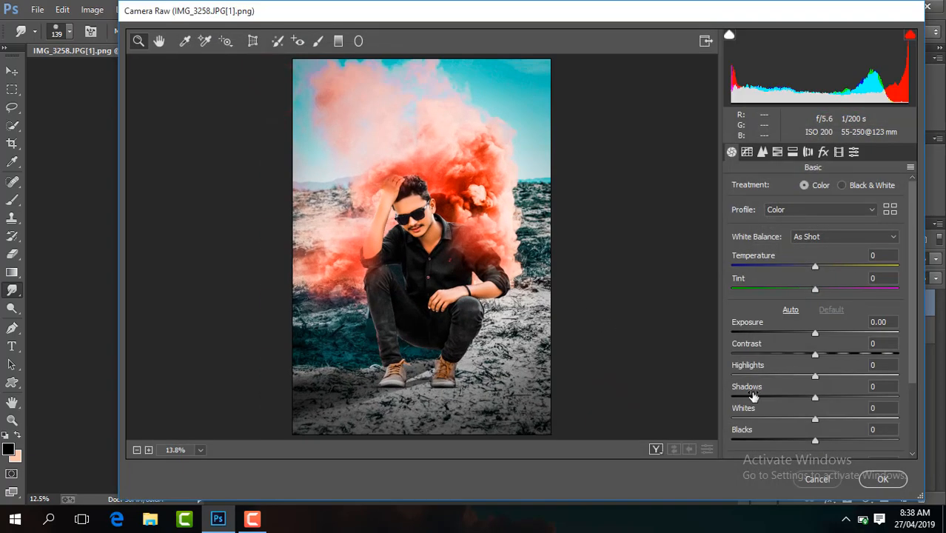
drag(813, 335, 823, 335)
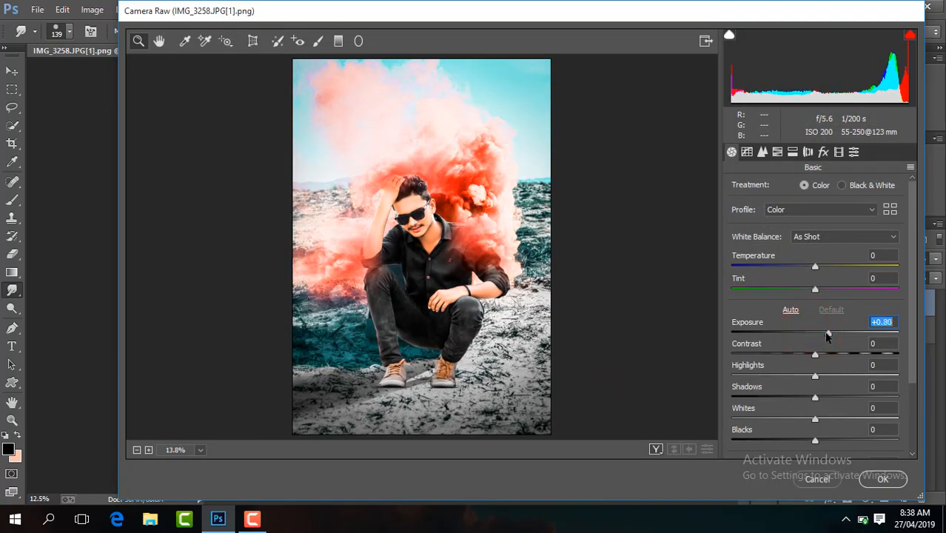
click(881, 479)
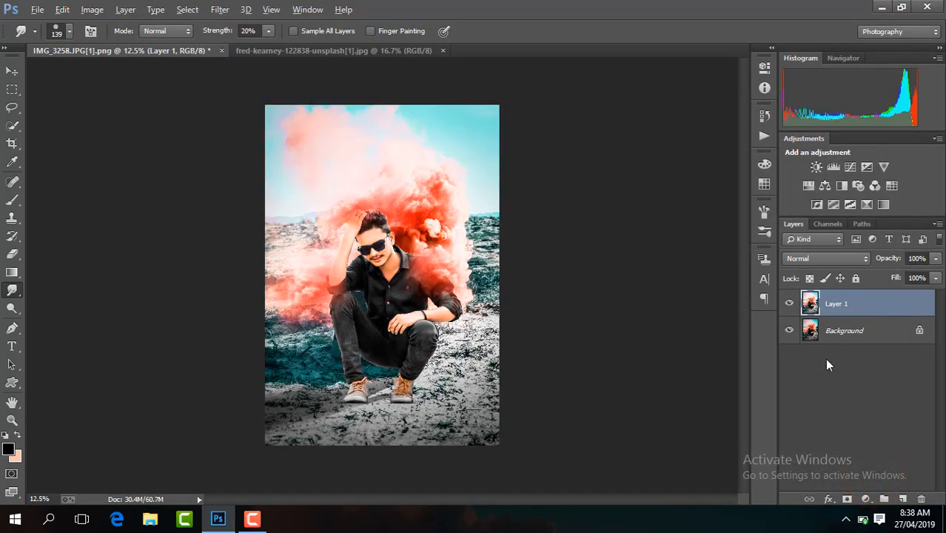
- Add a black mask to the brightened layer and paint it white over the man's trousers with a size 170 brush
alt+click(847, 499)
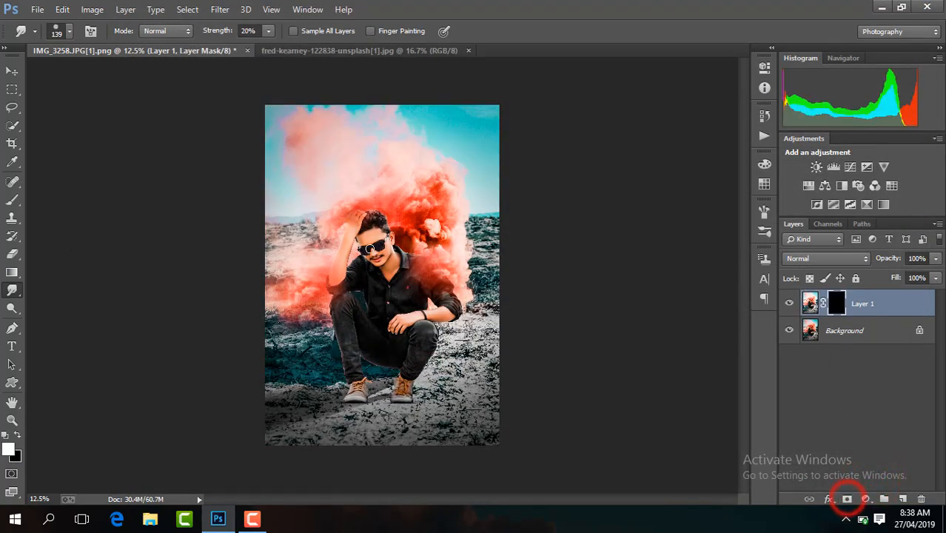
click(12, 202)
key(ctrl+plus)
key(ctrl+plus)
key(ctrl+plus)
scroll(740, 288, down, 5)
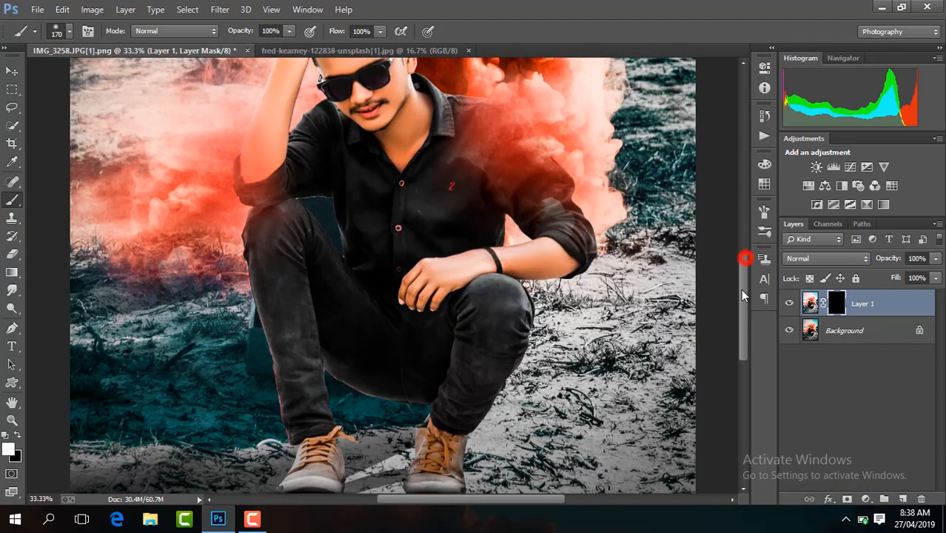
key(ctrl+plus)
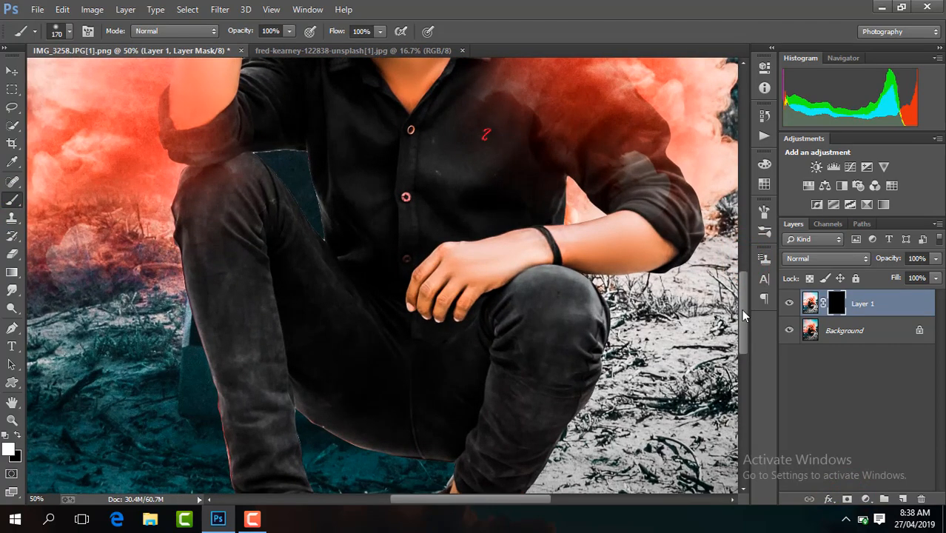
scroll(743, 313, down, 3)
key(ctrl+z)
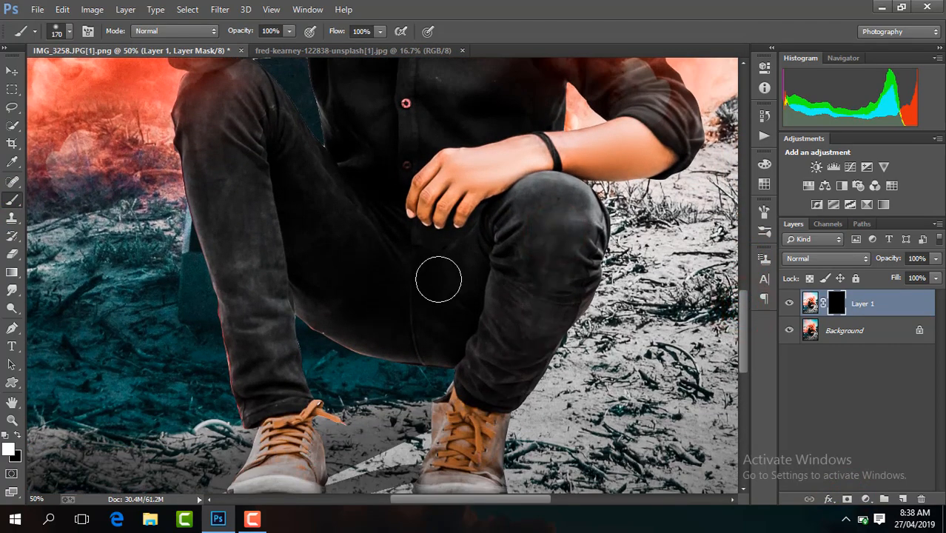
drag(220, 132, 257, 304)
drag(303, 189, 379, 272)
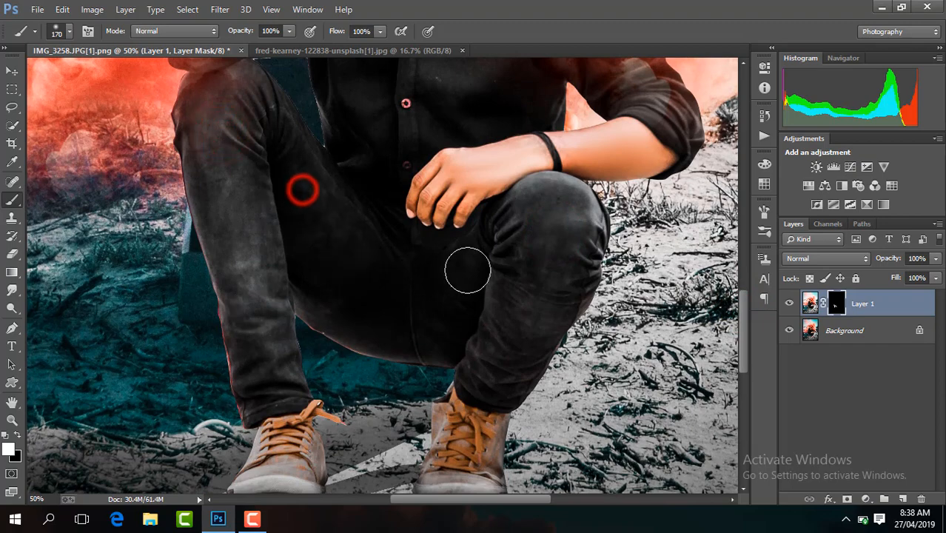
drag(471, 269, 427, 312)
drag(552, 279, 536, 322)
- Paint white on the layer mask over the man's black shirt to reveal the brighter exposure there
drag(744, 344, 744, 299)
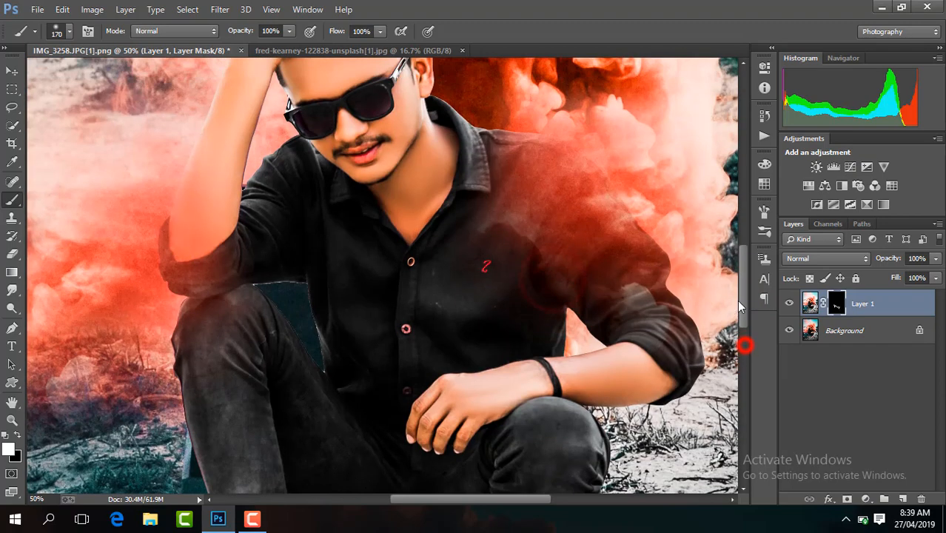
drag(341, 270, 370, 361)
drag(506, 284, 469, 334)
- Flatten the masked brightening layer into the background
key(ctrl+minus)
key(ctrl+minus)
key(ctrl+minus)
key(ctrl+minus)
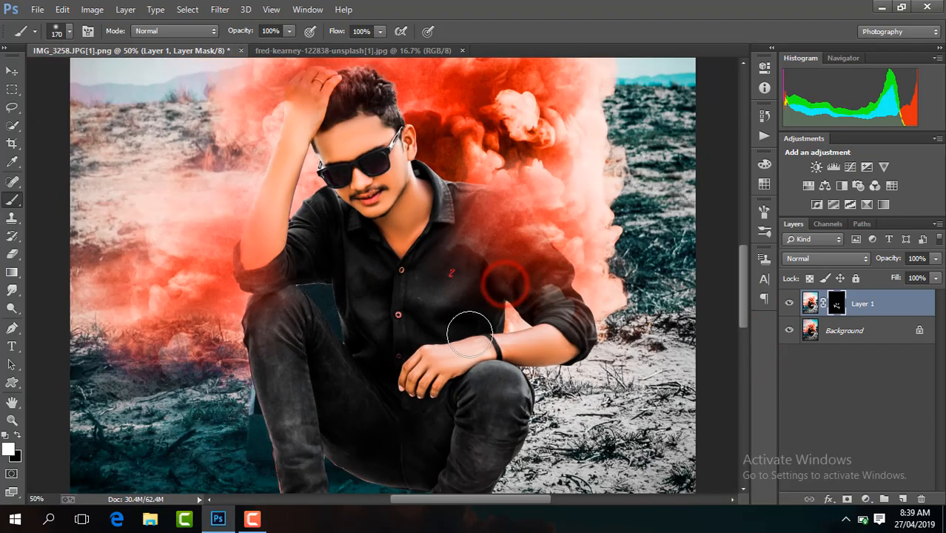
right_click(789, 303)
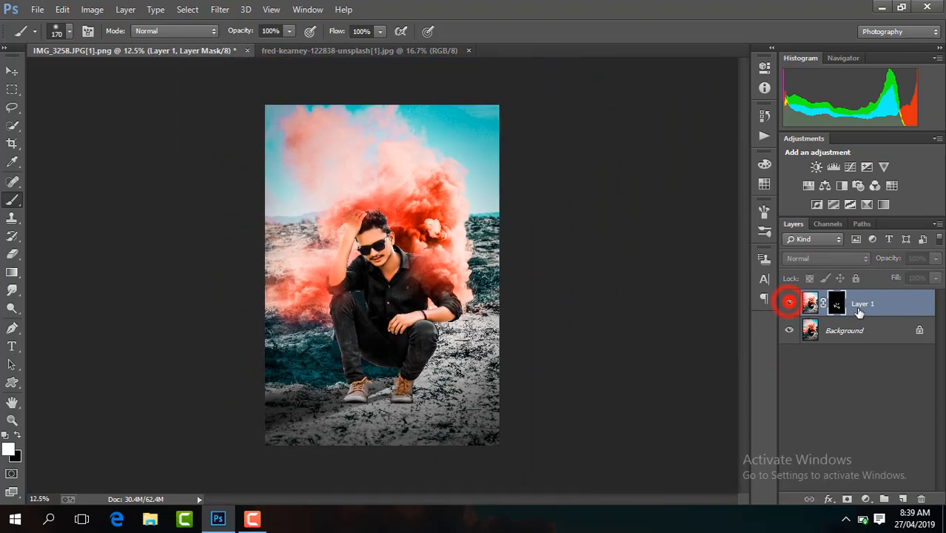
click(661, 412)
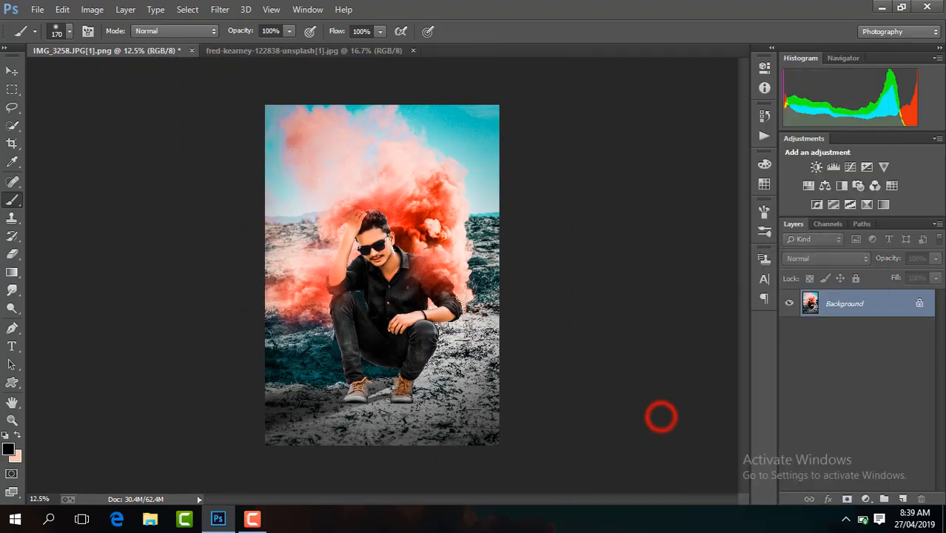
key(ctrl+minus)
key(ctrl+minus)
key(ctrl+plus)
key(ctrl+plus)
key(ctrl+plus)
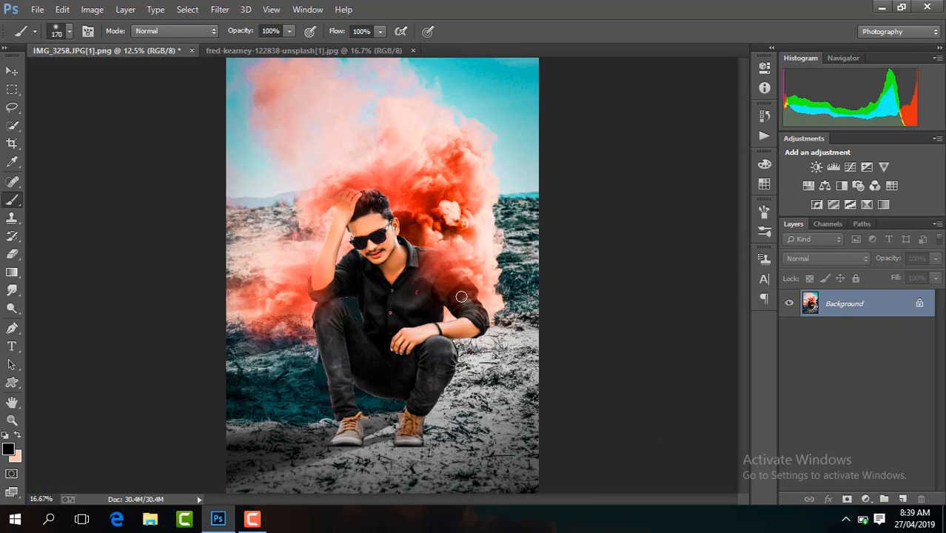
key(ctrl+minus)
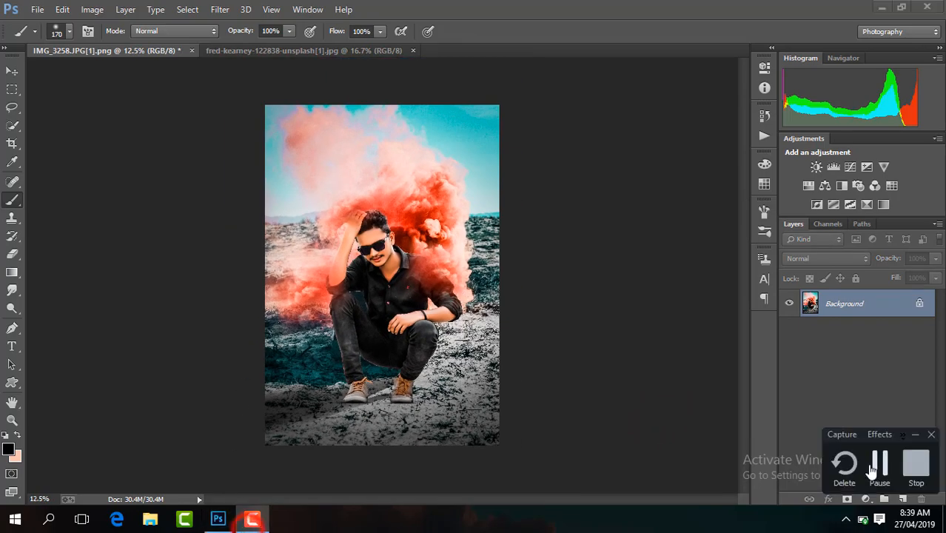
- Add a new layer and darken the ground at the image's lower edge with a black-to-transparent linear gradient at 80% opacity
click(902, 498)
click(11, 270)
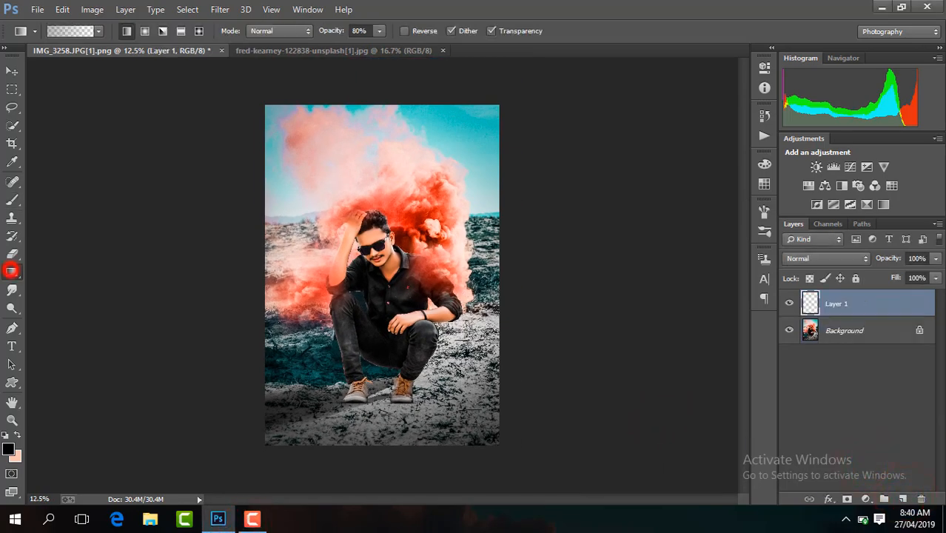
drag(377, 354, 377, 354)
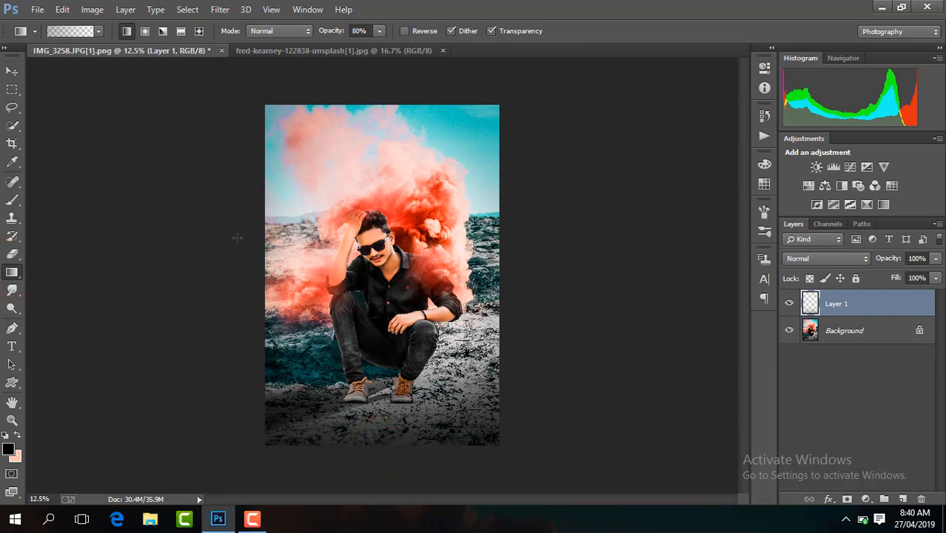
- Open the layer options for the gradient layer
right_click(892, 311)
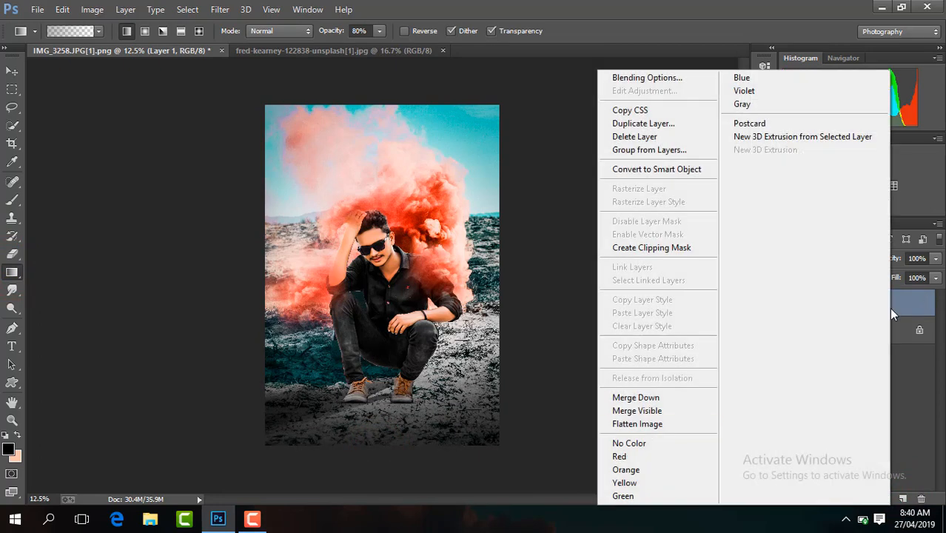